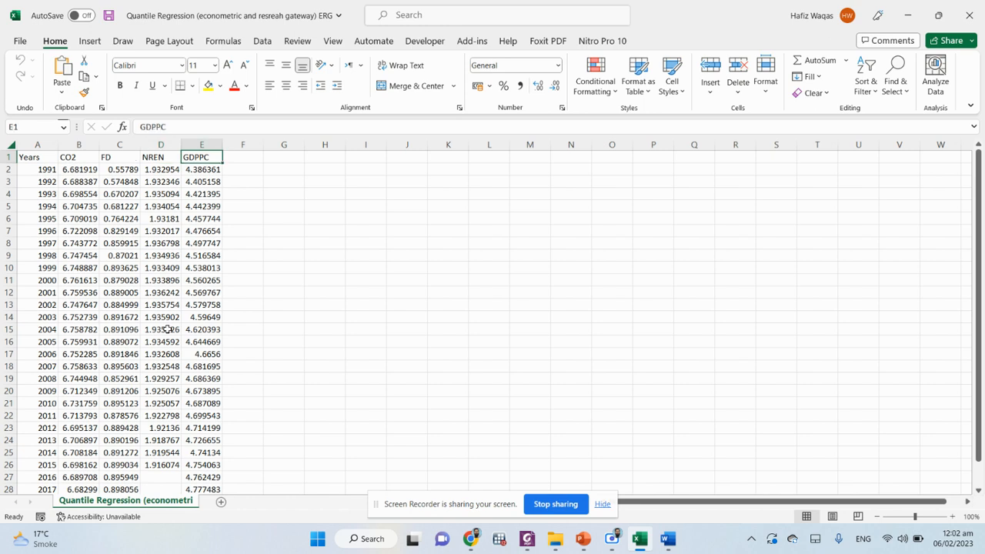
# Copy the whole dataset from the Years column through GDPPC, including the header row
pyautogui.press('Down')
pyautogui.press('Left')
pyautogui.press('Left')
pyautogui.press('Left')
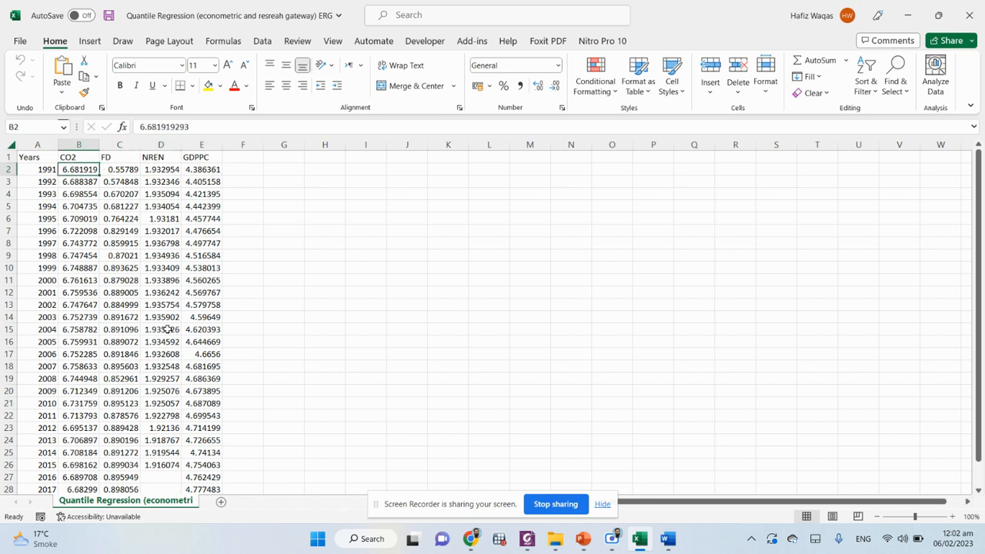
pyautogui.press('Left')
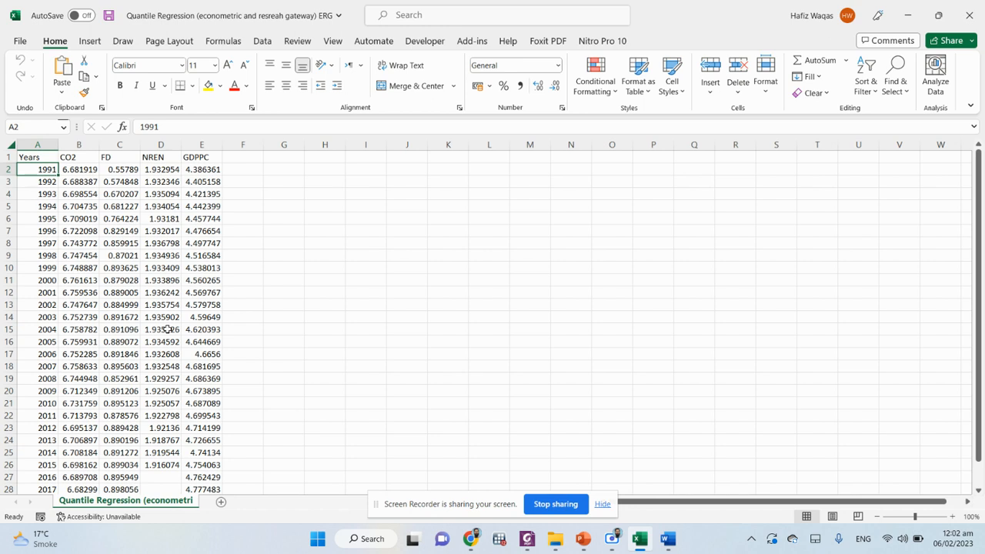
pyautogui.press('Down')
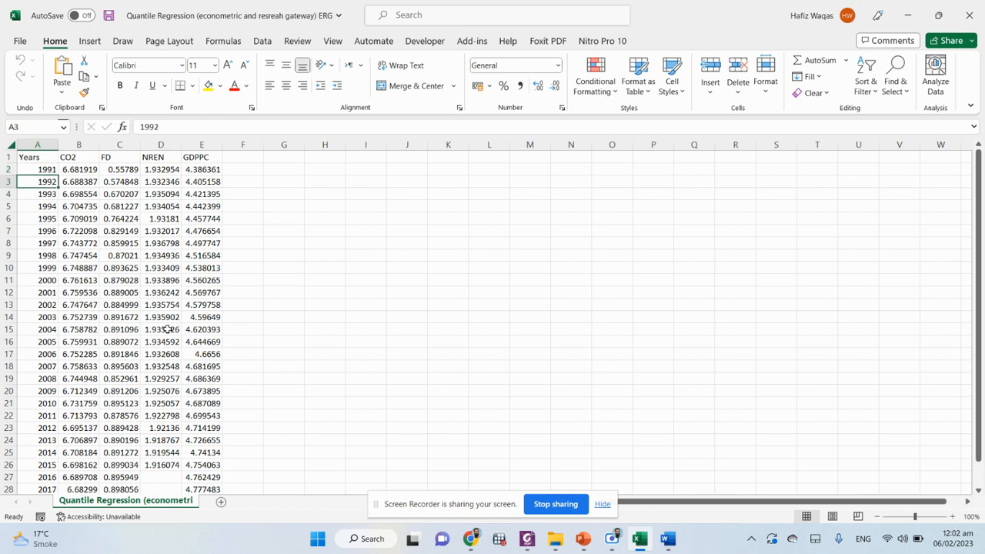
pyautogui.press('Up')
pyautogui.press('Up')
pyautogui.hotkey('ctrl', 'shift', 'Right')
pyautogui.hotkey('ctrl', 'shift', 'Down')
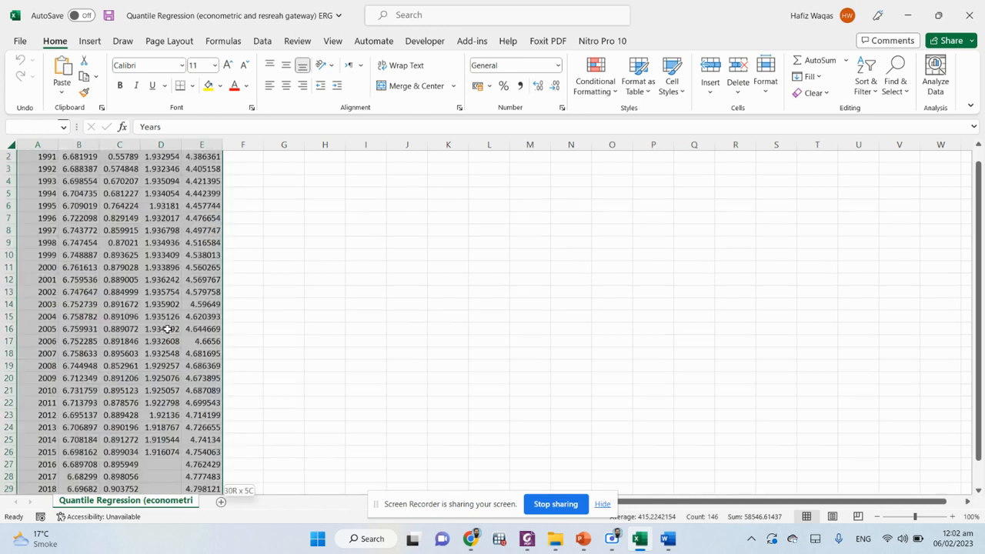
pyautogui.hotkey('ctrl', 'c')
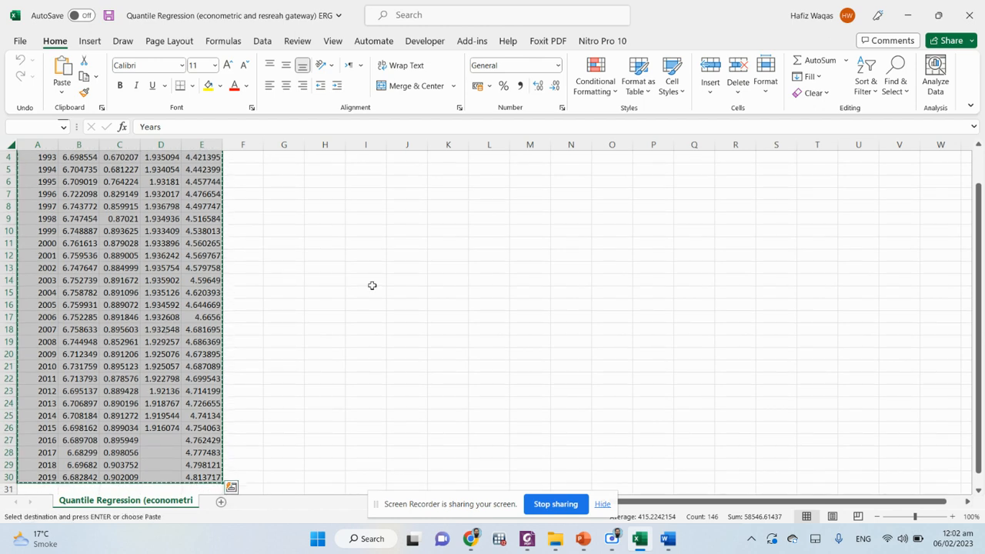
# Switch to Stata and paste the copied data into the Data Editor, treating the first row as variable names, and close the editor
pyautogui.click(500, 539)
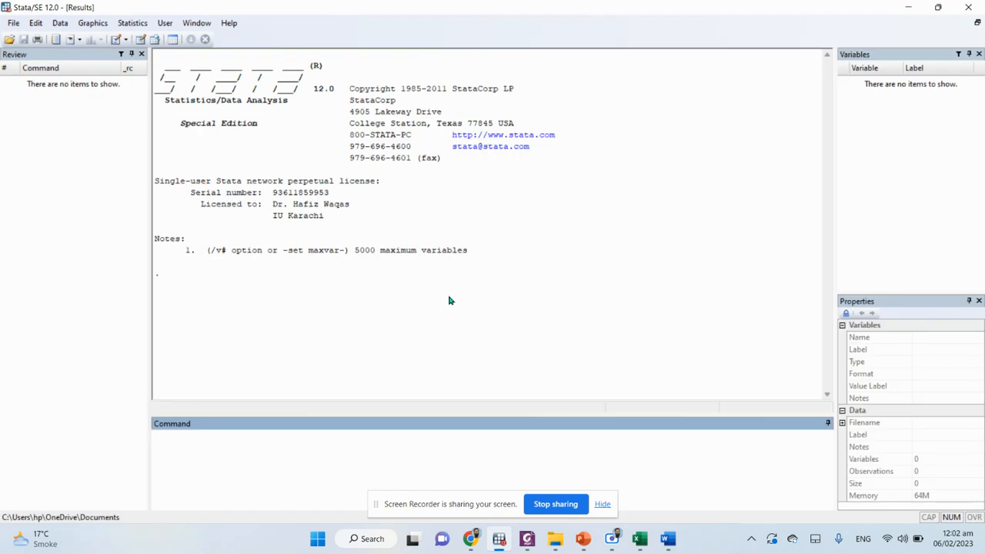
pyautogui.click(140, 41)
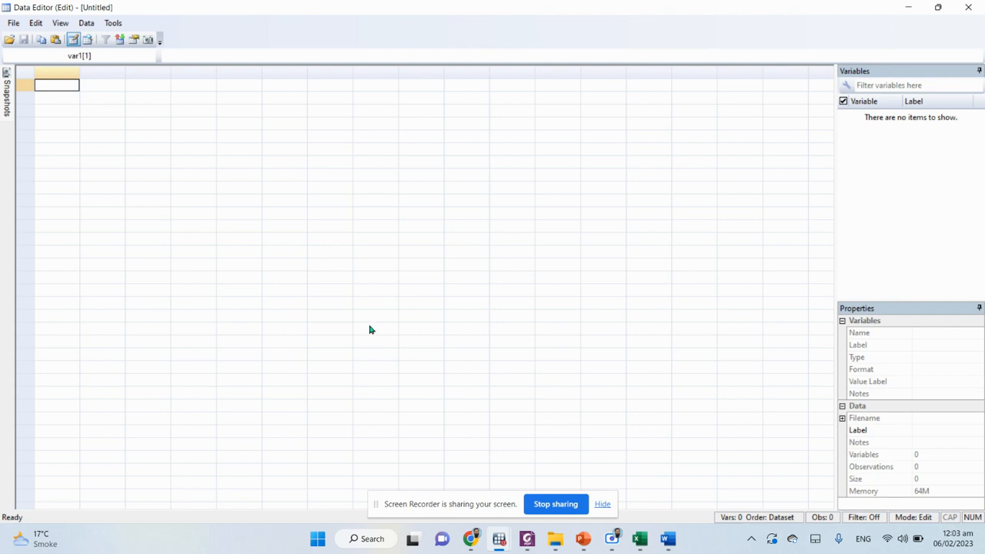
pyautogui.hotkey('ctrl', 'v')
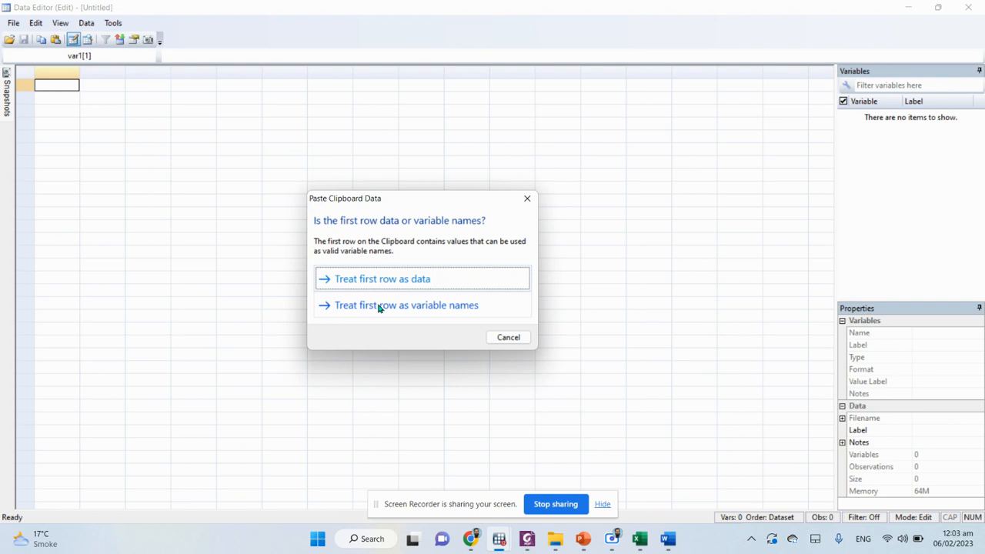
pyautogui.click(379, 307)
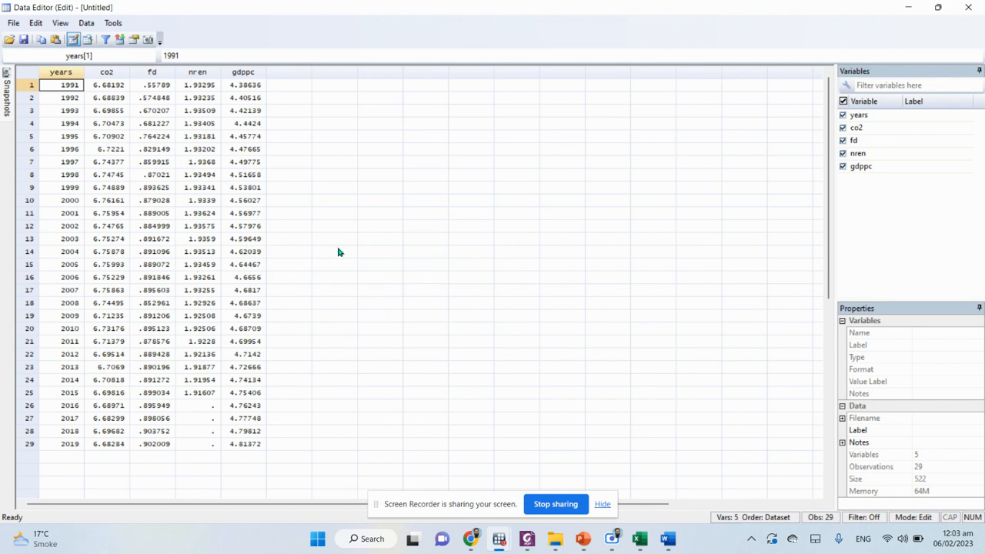
pyautogui.click(968, 7)
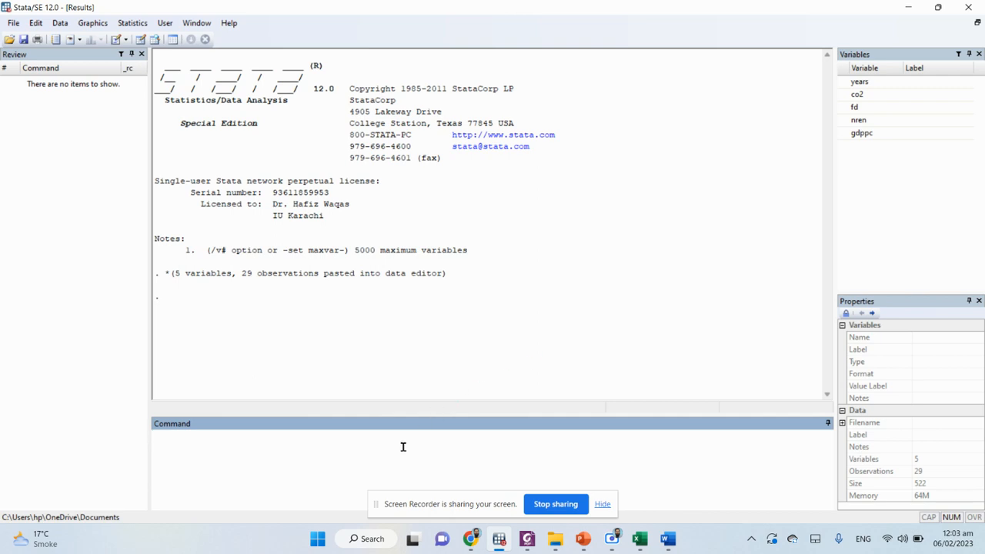
# Run "summarize, detail" for all variables and page through to the end of the output
pyautogui.write('summarize, detail')
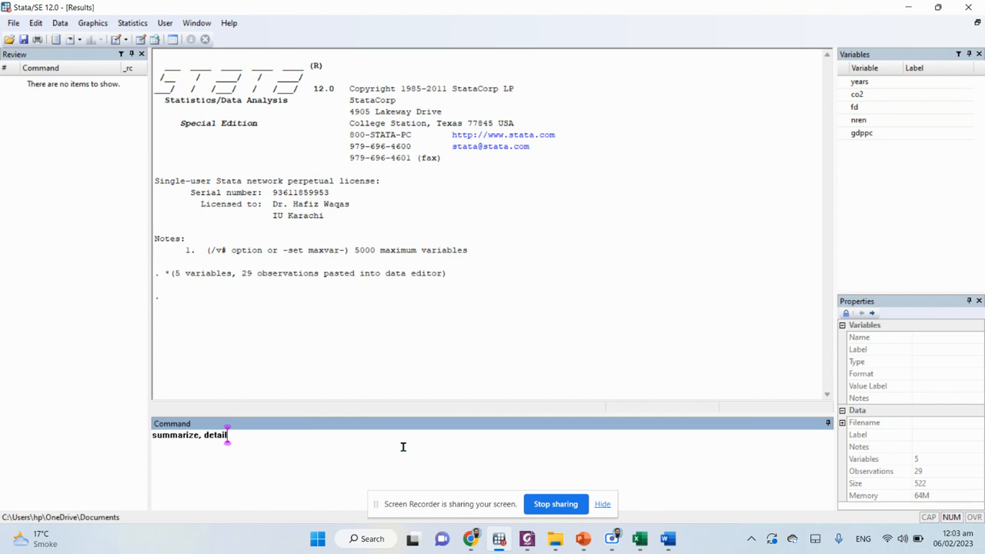
pyautogui.press('Return')
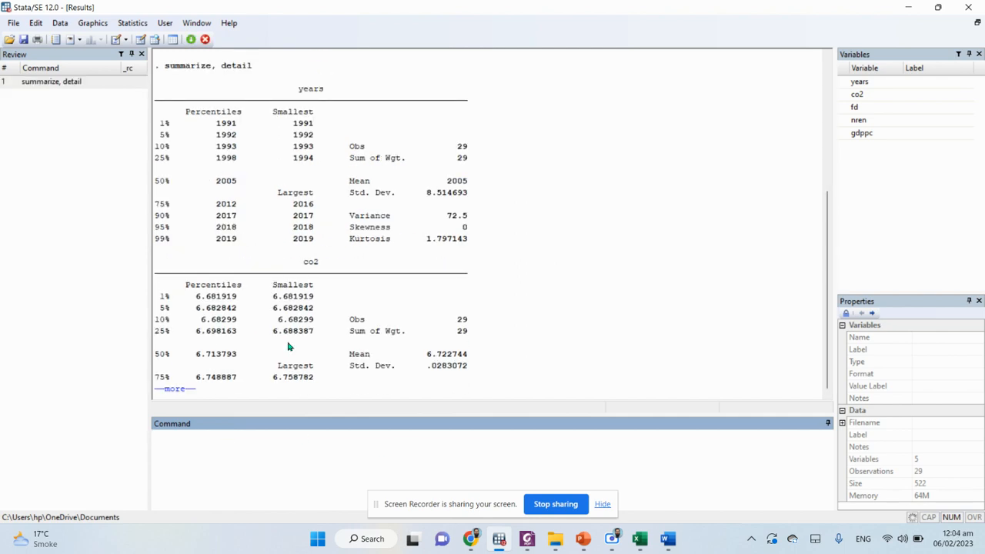
pyautogui.click(176, 390)
pyautogui.click(177, 388)
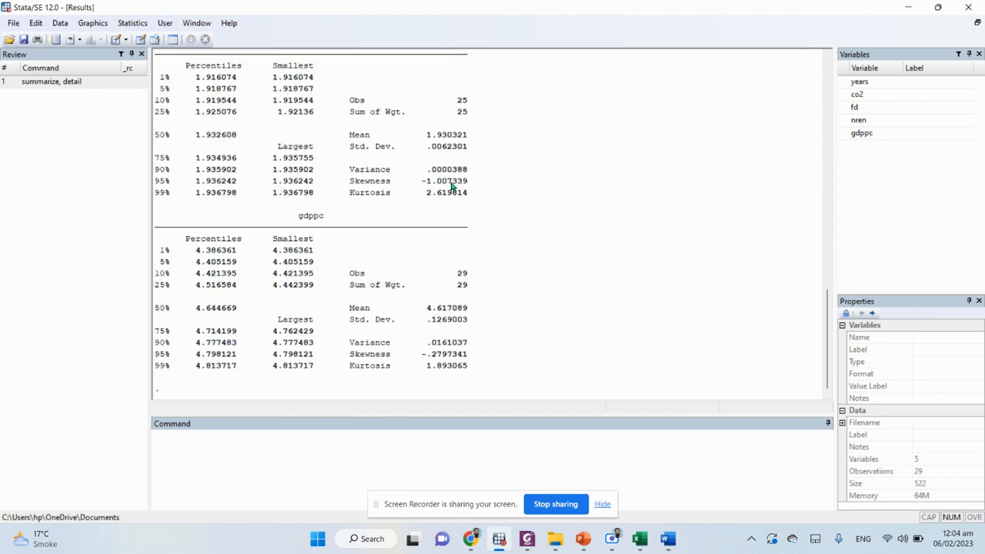
# Recall the summary command, prefix it with asdoc, and run "asdoc summarize, detail" to export the statistics to Word
pyautogui.click(46, 84)
pyautogui.click(273, 441)
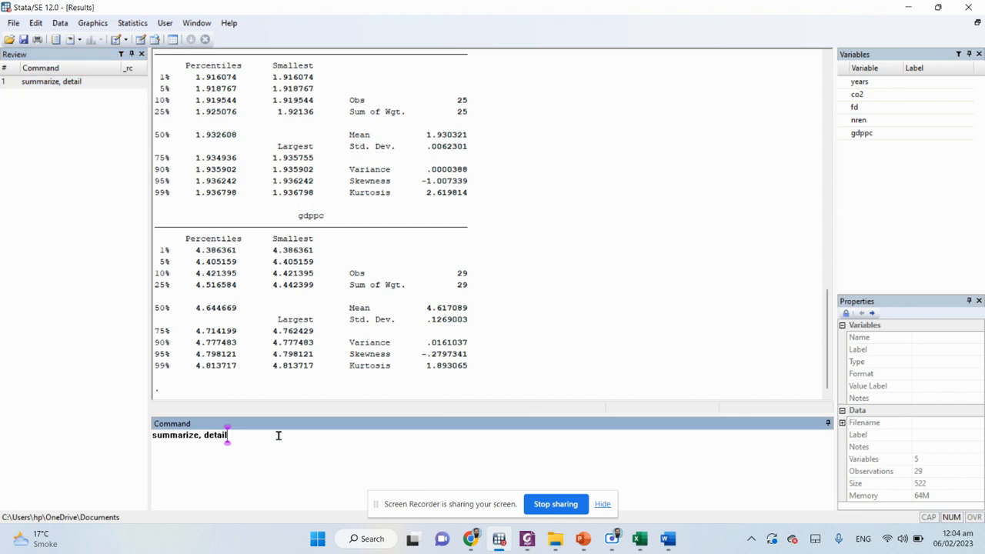
pyautogui.press('Left')
pyautogui.press('Left')
pyautogui.press('Left')
pyautogui.press('Left')
pyautogui.press('Left')
pyautogui.press('Left')
pyautogui.press('Left')
pyautogui.press('Left')
pyautogui.press('Left')
pyautogui.press('Left')
pyautogui.press('Left')
pyautogui.press('Left')
pyautogui.press('Left')
pyautogui.press('Left')
pyautogui.press('Left')
pyautogui.press('Left')
pyautogui.press('Left')
pyautogui.write('asdoc')
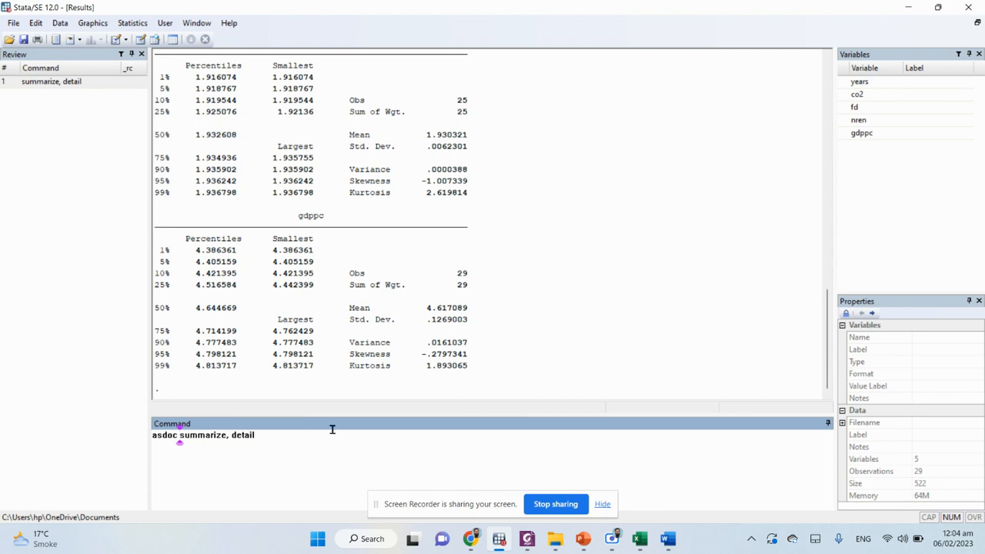
pyautogui.press('Right')
pyautogui.press('Right')
pyautogui.press('Right')
pyautogui.press('Right')
pyautogui.press('Right')
pyautogui.press('Right')
pyautogui.press('Right')
pyautogui.press('Right')
pyautogui.press('Right')
pyautogui.press('Right')
pyautogui.press('Right')
pyautogui.press('Right')
pyautogui.press('Right')
pyautogui.press('Right')
pyautogui.press('Right')
pyautogui.press('Right')
pyautogui.press('Right')
pyautogui.press('Return')
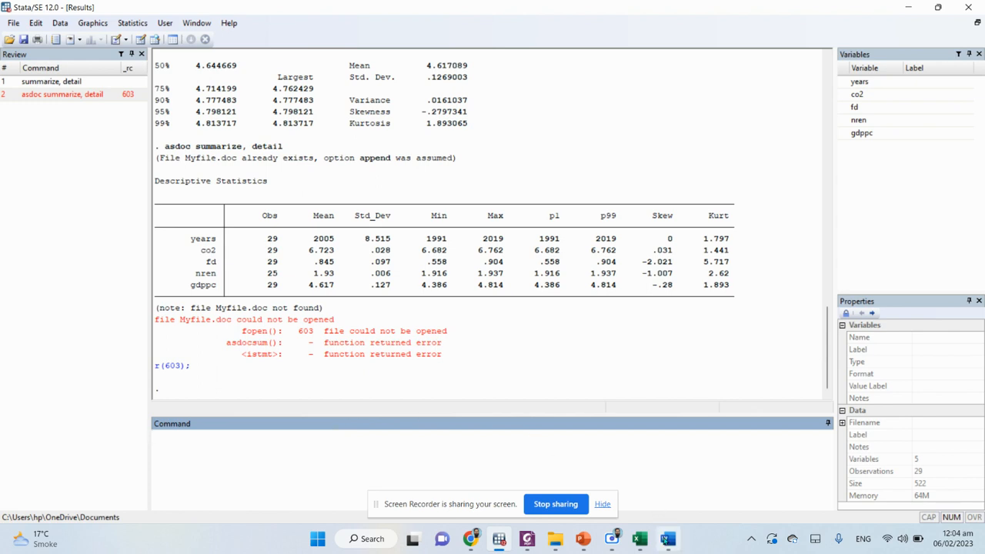
# Close the Myfile document open in Word and return to Stata
pyautogui.moveTo(674, 528)
pyautogui.click(684, 499)
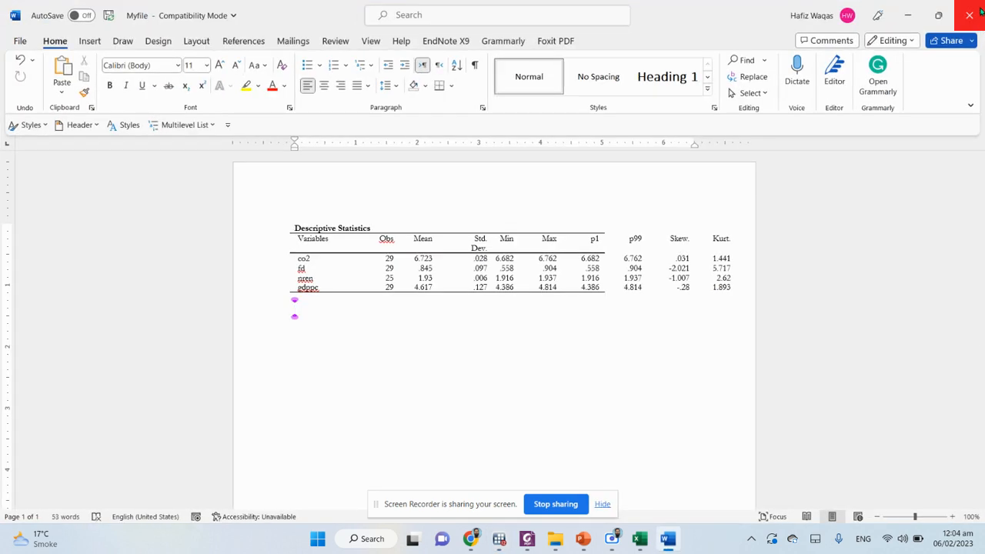
pyautogui.click(500, 295)
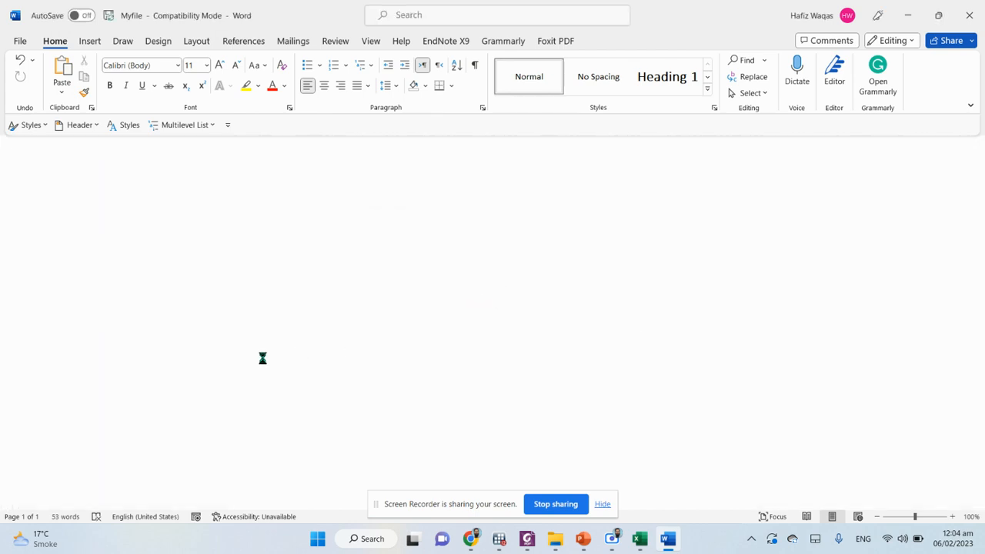
pyautogui.moveTo(499, 539)
pyautogui.click(477, 475)
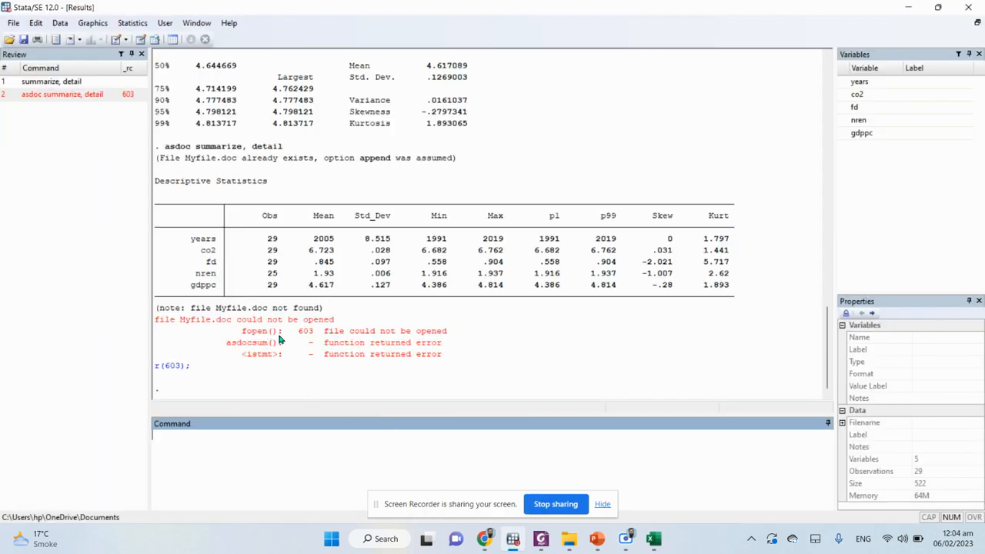
# Rerun "asdoc summarize, detail" and open the exported Myfile.doc
pyautogui.click(104, 94)
pyautogui.click(282, 434)
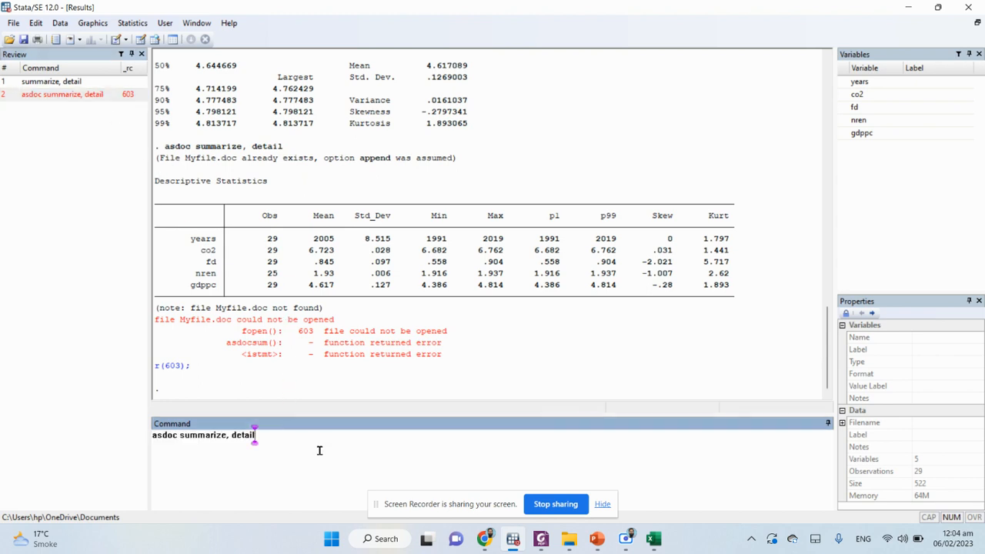
pyautogui.press('Return')
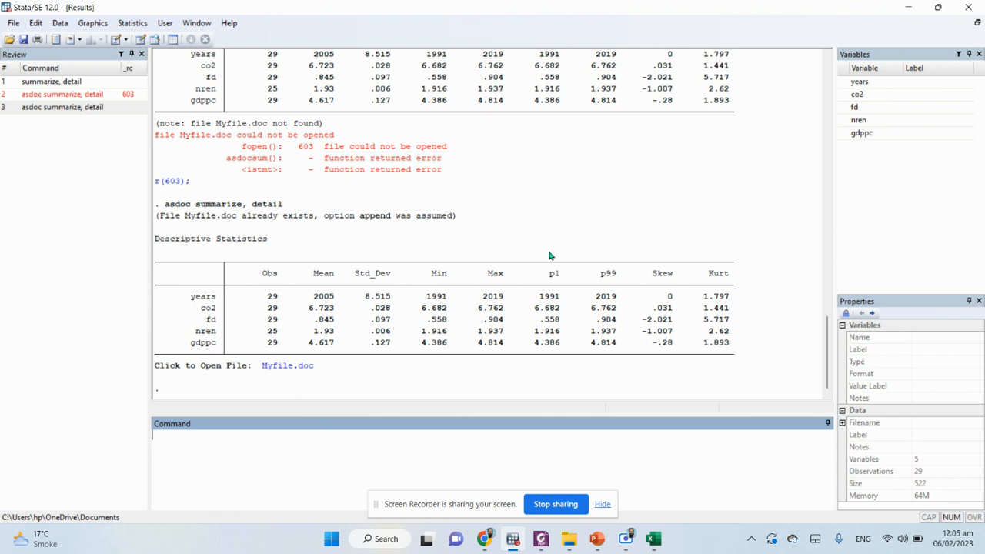
pyautogui.click(285, 368)
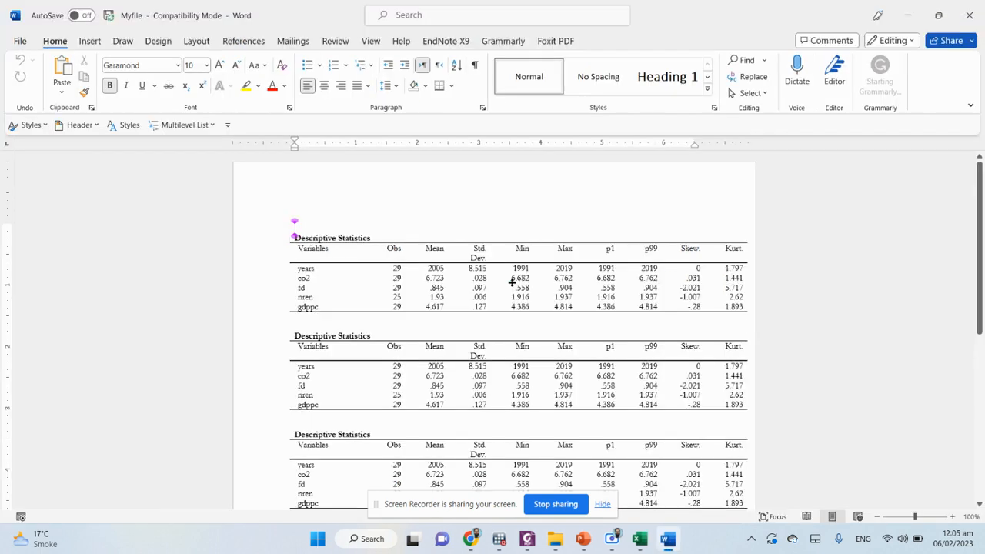
# Delete all the repeated Descriptive Statistics tables above the last one in the document
pyautogui.scroll(-5, 510, 284)
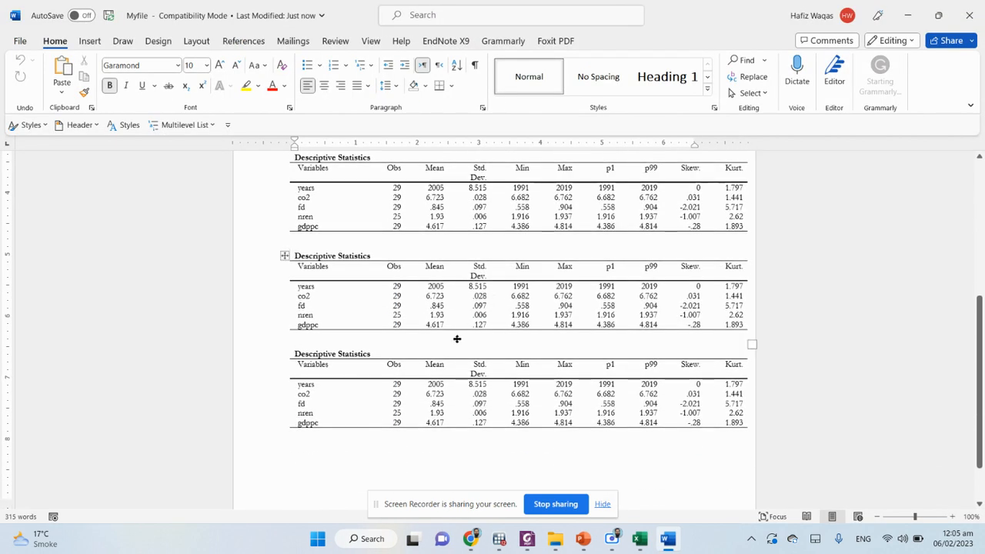
pyautogui.keyDown('shift'); pyautogui.click(441, 341); pyautogui.keyUp('shift')
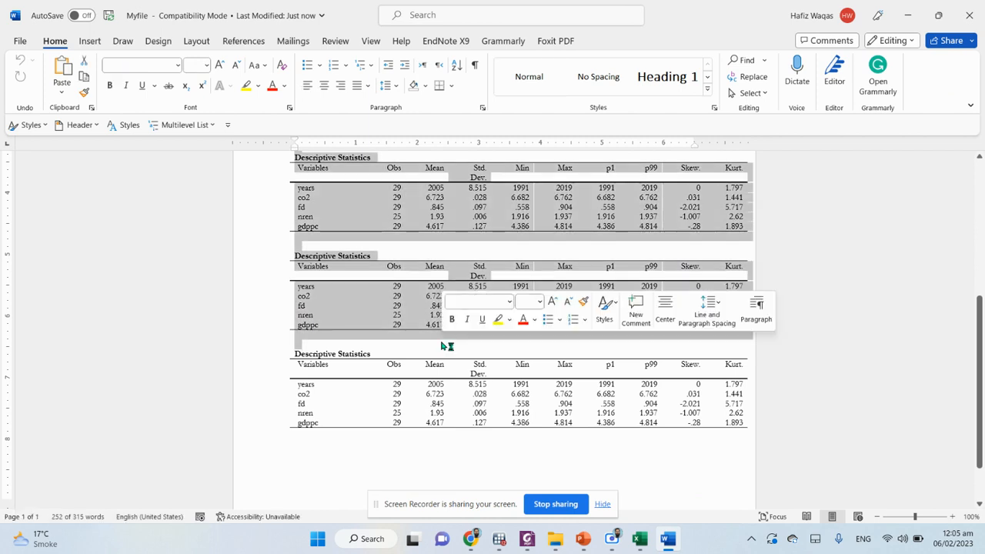
pyautogui.scroll(5, 445, 346)
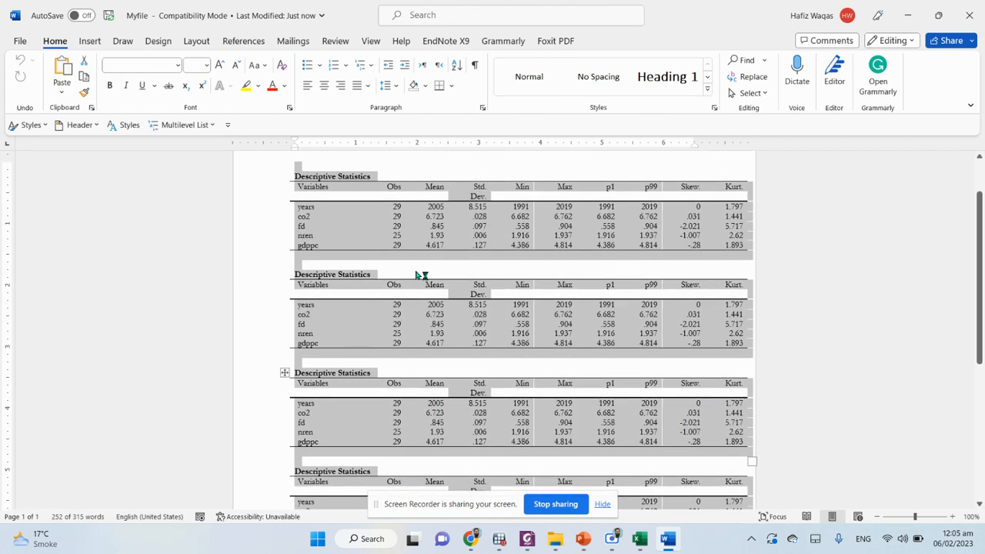
pyautogui.scroll(-5, 417, 273)
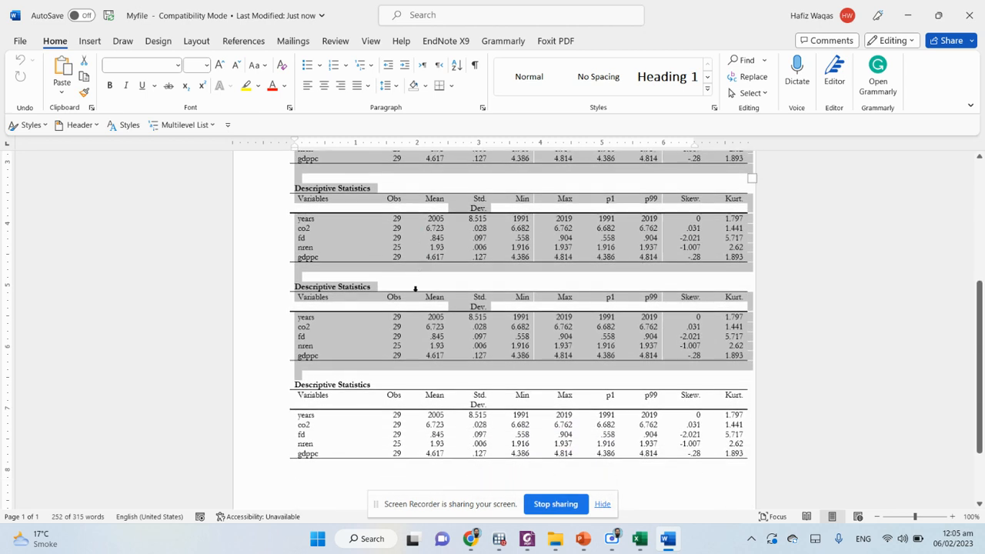
pyautogui.scroll(-1, 415, 290)
pyautogui.press('Delete')
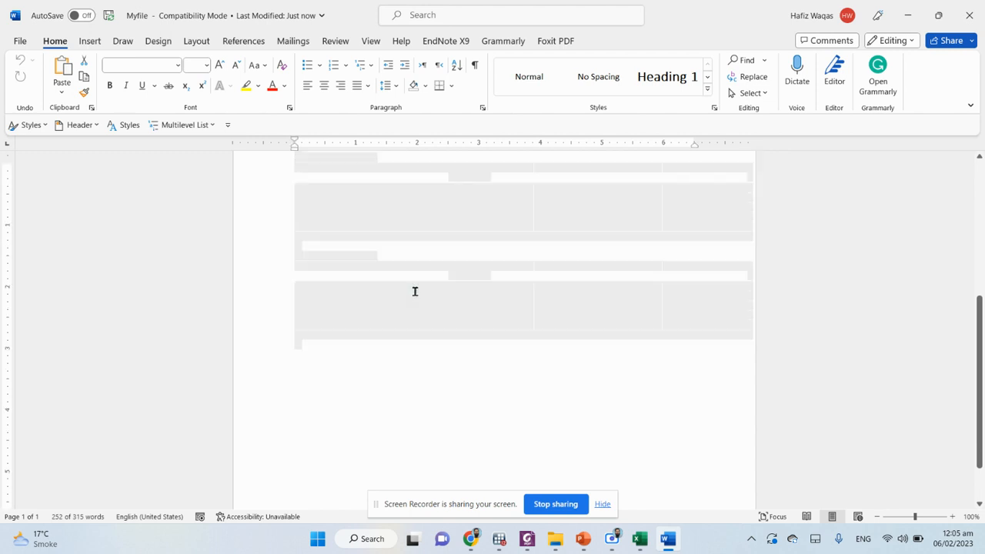
pyautogui.scroll(2, 415, 290)
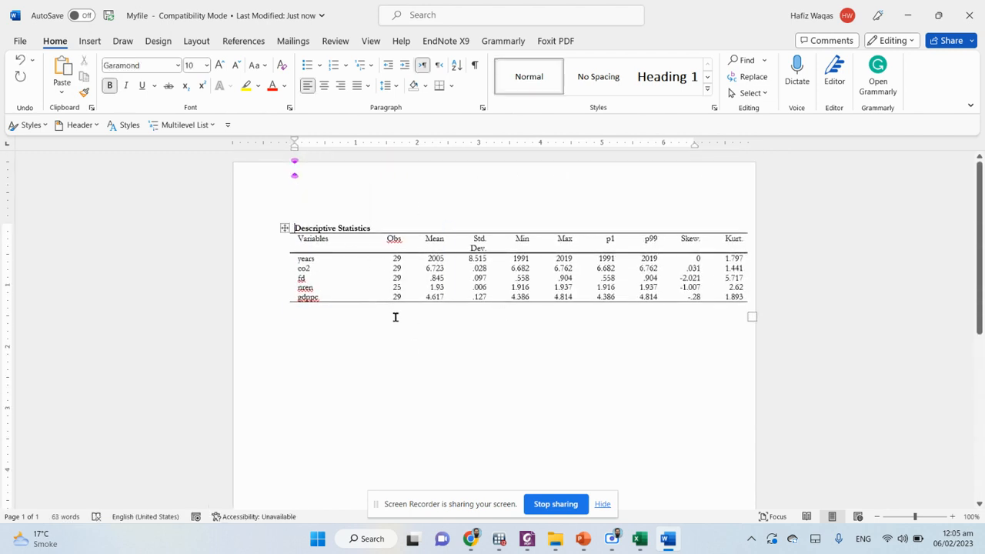
pyautogui.click(365, 317)
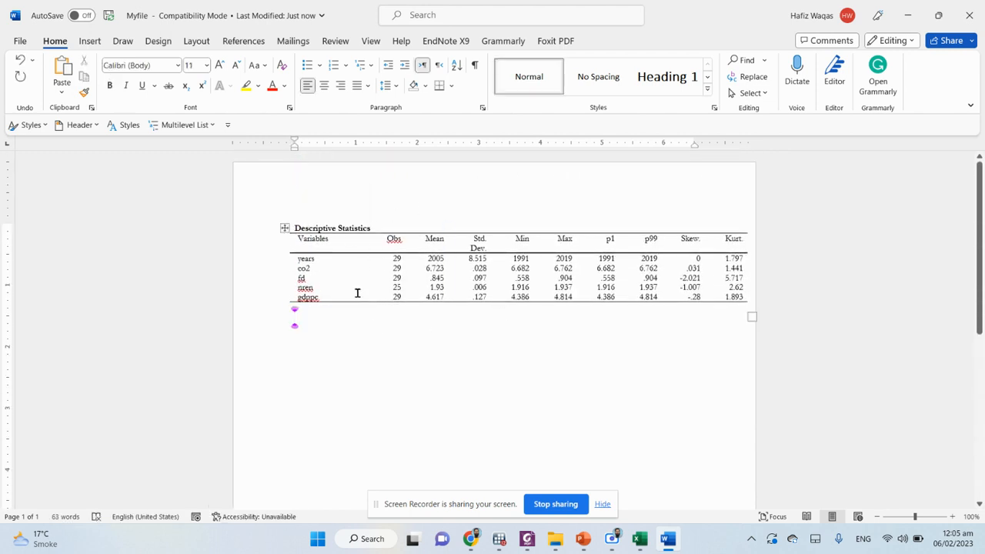
# Delete the years row from the Descriptive Statistics table, choosing to delete the entire row
pyautogui.click(307, 260)
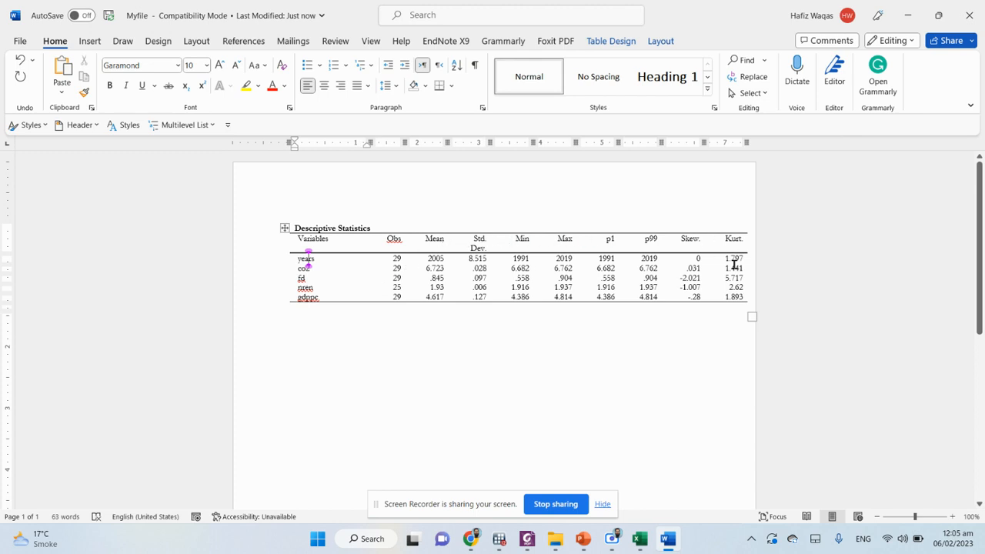
pyautogui.click(393, 365)
pyautogui.click(308, 260)
pyautogui.hotkey('shift', 'Right')
pyautogui.hotkey('shift', 'Right')
pyautogui.hotkey('shift', 'Right')
pyautogui.hotkey('shift', 'Right')
pyautogui.hotkey('shift', 'Right')
pyautogui.hotkey('shift', 'Right')
pyautogui.hotkey('shift', 'Right')
pyautogui.hotkey('shift', 'Right')
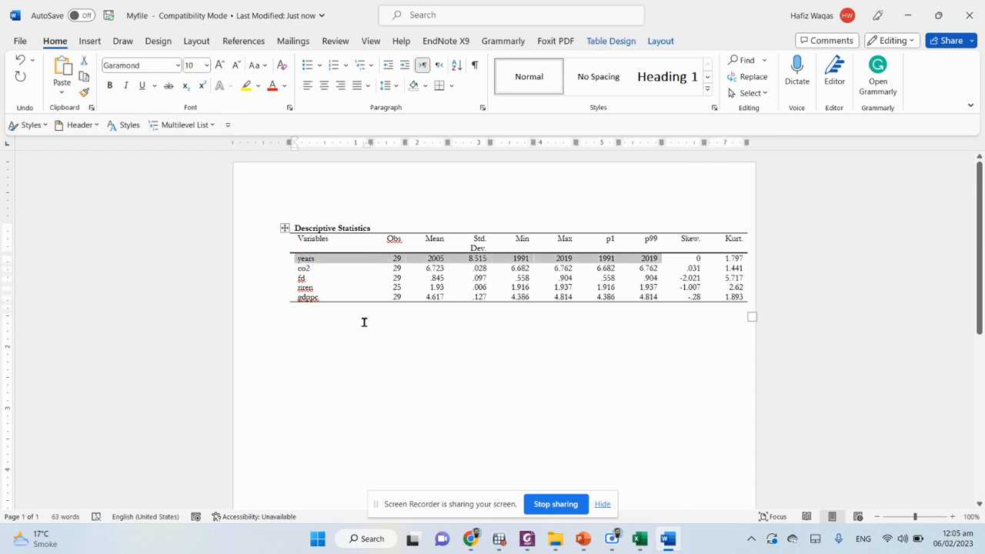
pyautogui.press('BackSpace')
pyautogui.press('Down')
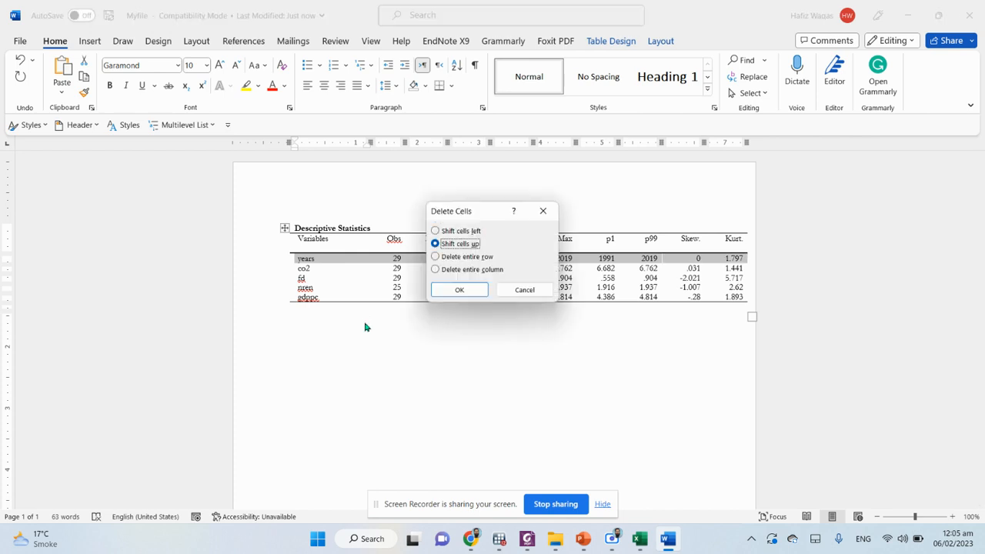
pyautogui.press('Down')
pyautogui.press('Return')
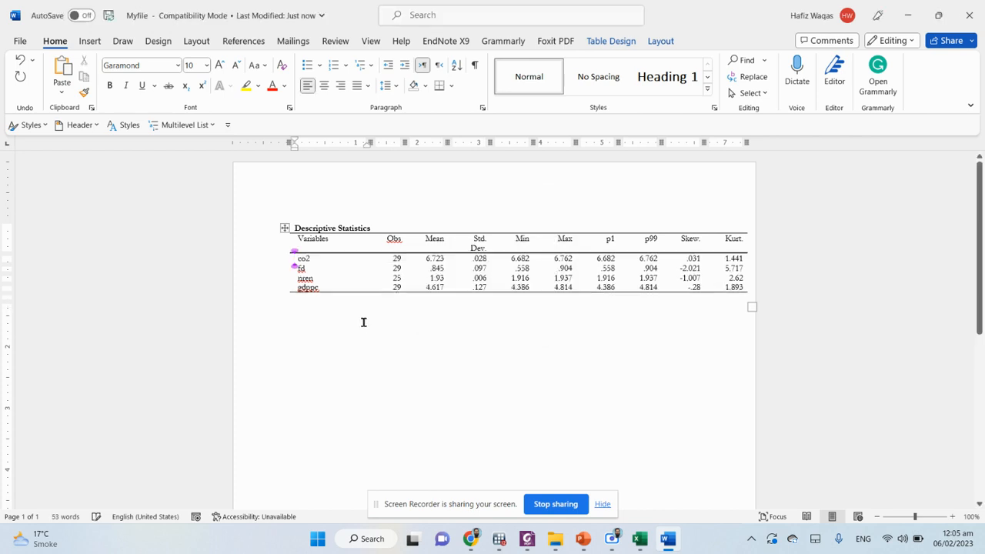
# Apply an AutoFit option to the whole Descriptive Statistics table, and narrow the table to about 4.5 inches wide
pyautogui.click(284, 228)
pyautogui.rightClick(380, 274)
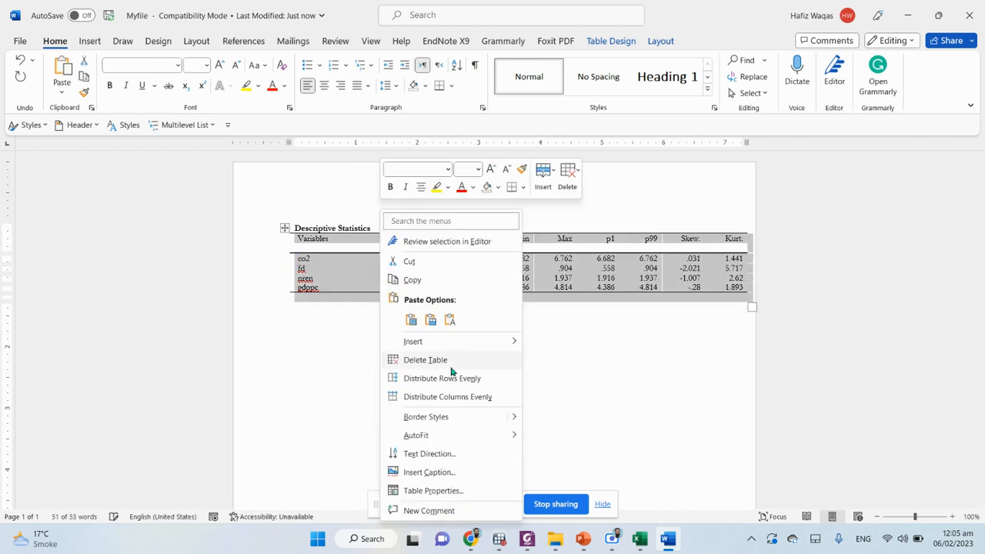
pyautogui.moveTo(454, 436)
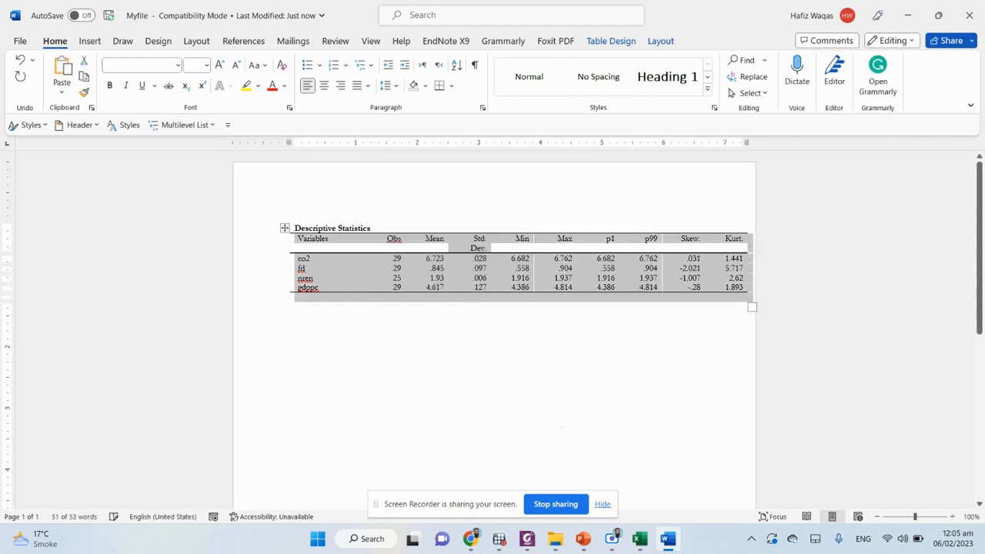
pyautogui.click(562, 436)
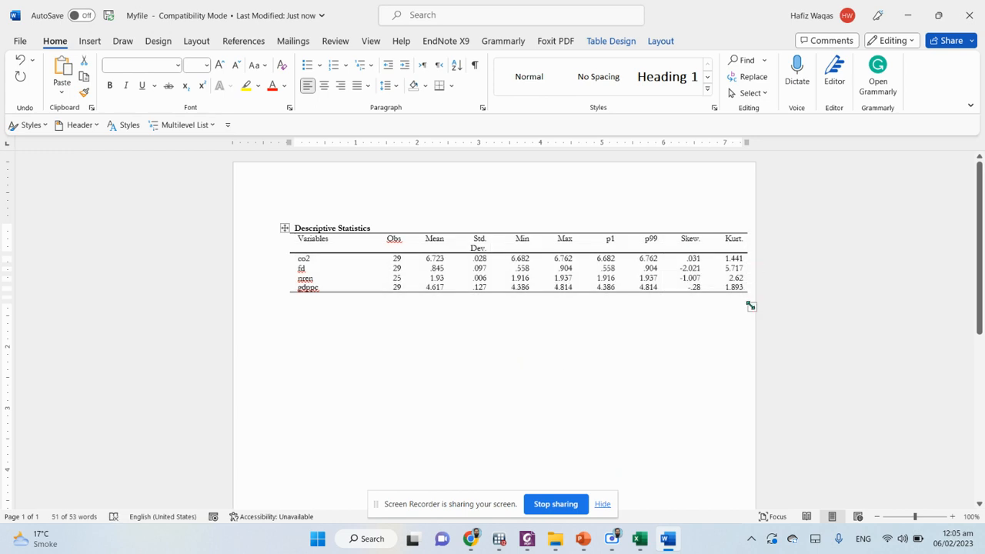
pyautogui.moveTo(747, 305); pyautogui.dragTo(576, 307)
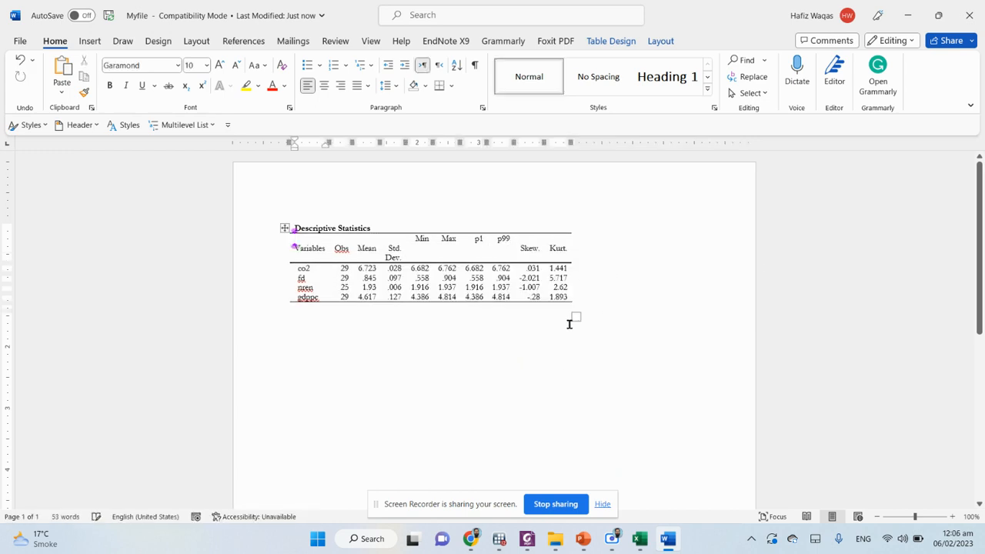
# AutoFit the entire Descriptive Statistics table to the window so it spans the page width between the margins
pyautogui.click(424, 306)
pyautogui.click(285, 229)
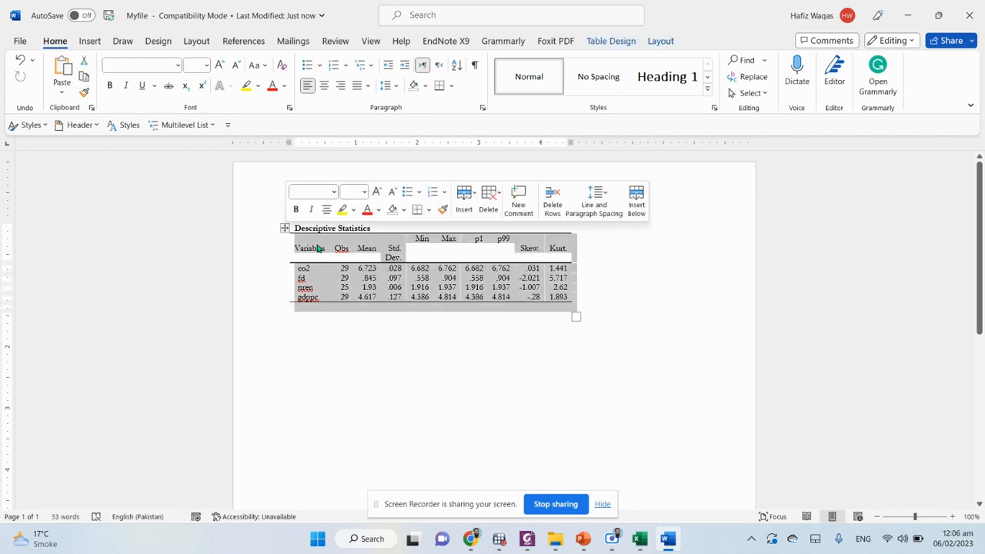
pyautogui.rightClick(376, 262)
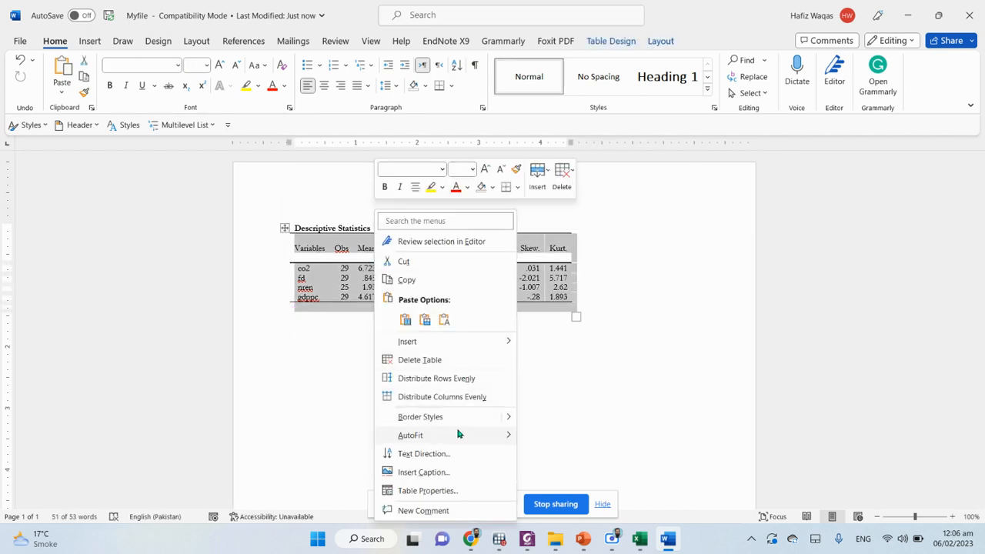
pyautogui.click(560, 455)
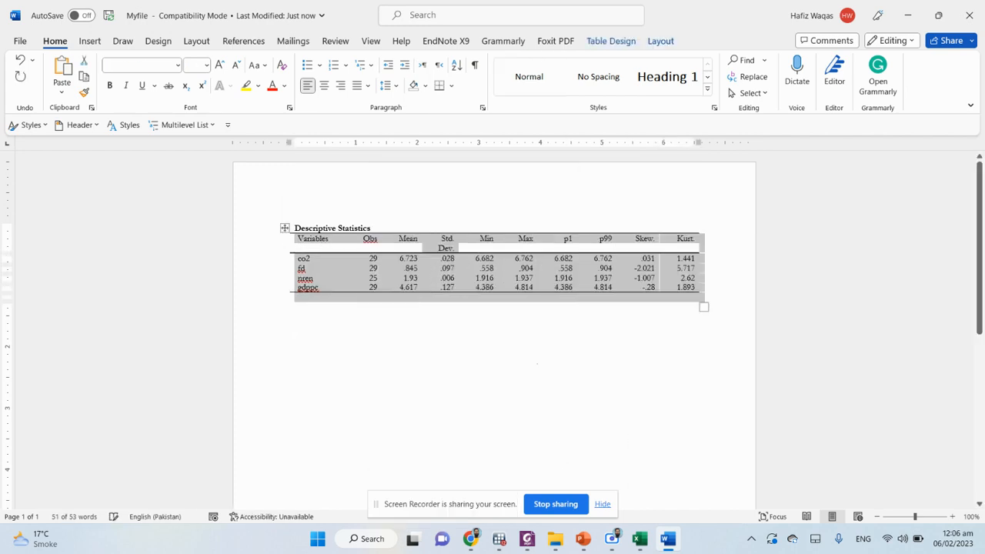
pyautogui.click(454, 369)
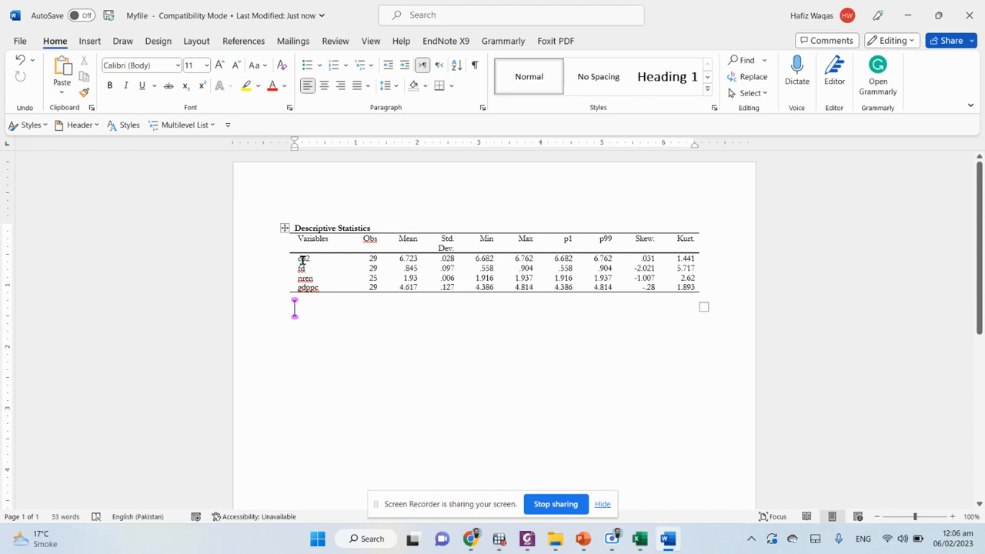
# Change the variable names in the first column to uppercase (CO2, FD, NREN, GDPPC) and check the finished table
pyautogui.moveTo(301, 257); pyautogui.dragTo(311, 288)
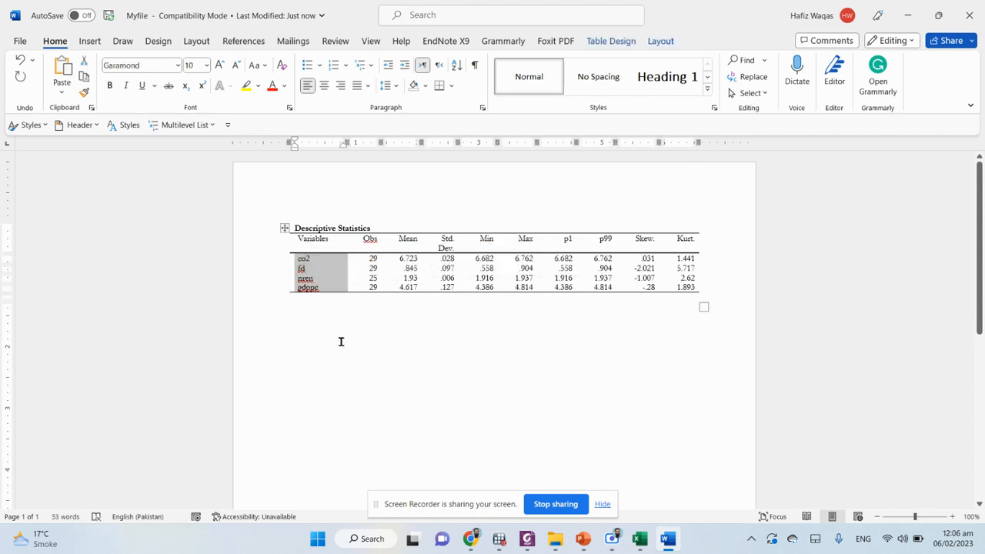
pyautogui.hotkey('shift', 'F3')
pyautogui.hotkey('shift', 'F3')
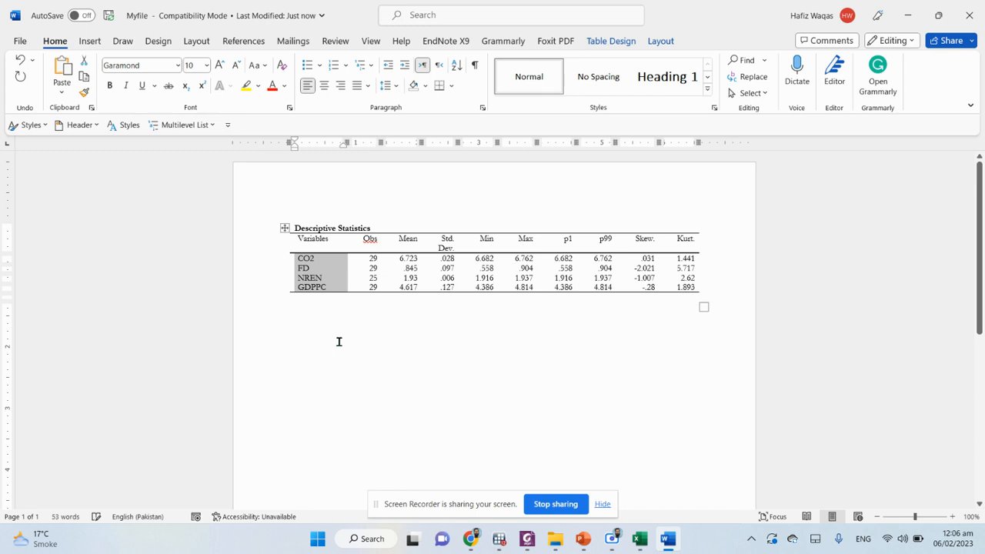
pyautogui.click(337, 344)
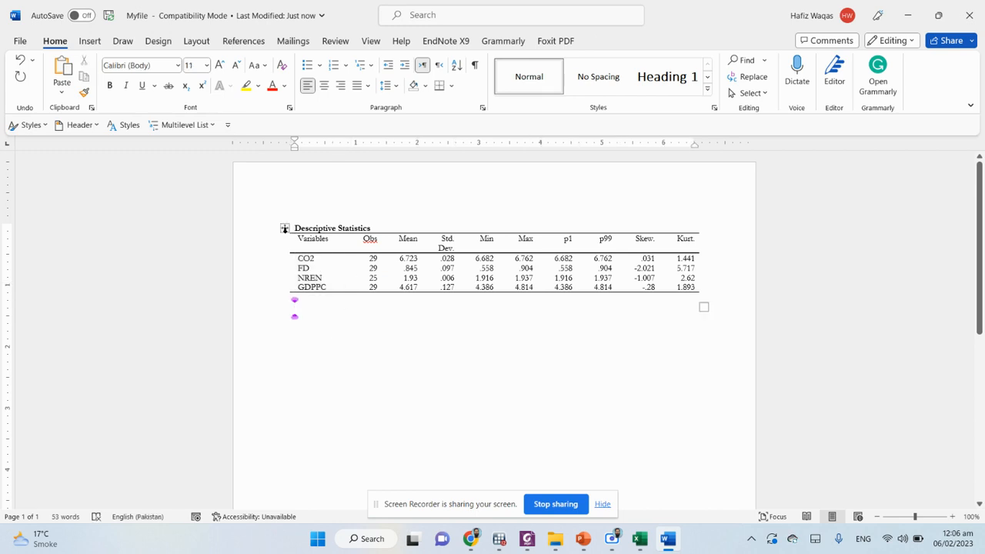
pyautogui.scroll(5, 294, 308)
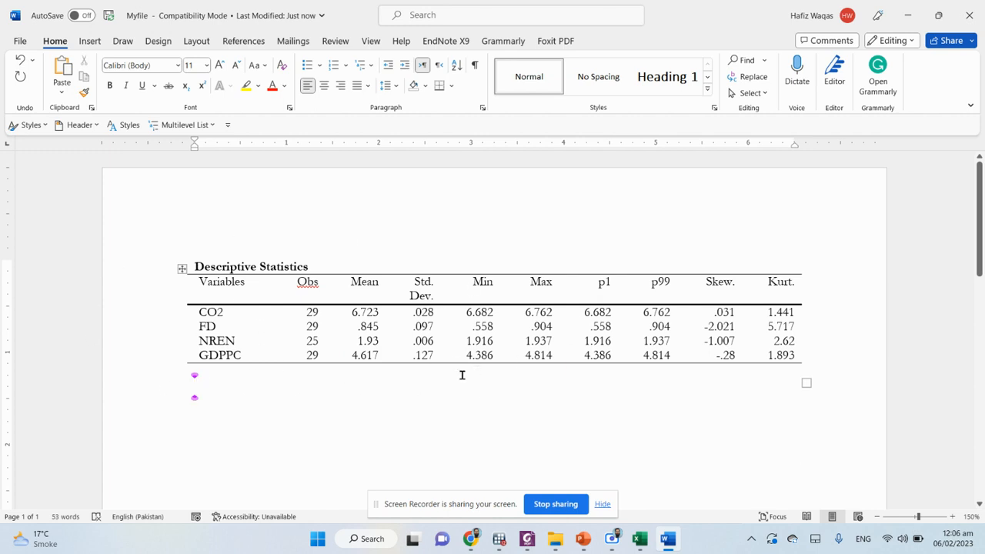
pyautogui.scroll(-1, 462, 375)
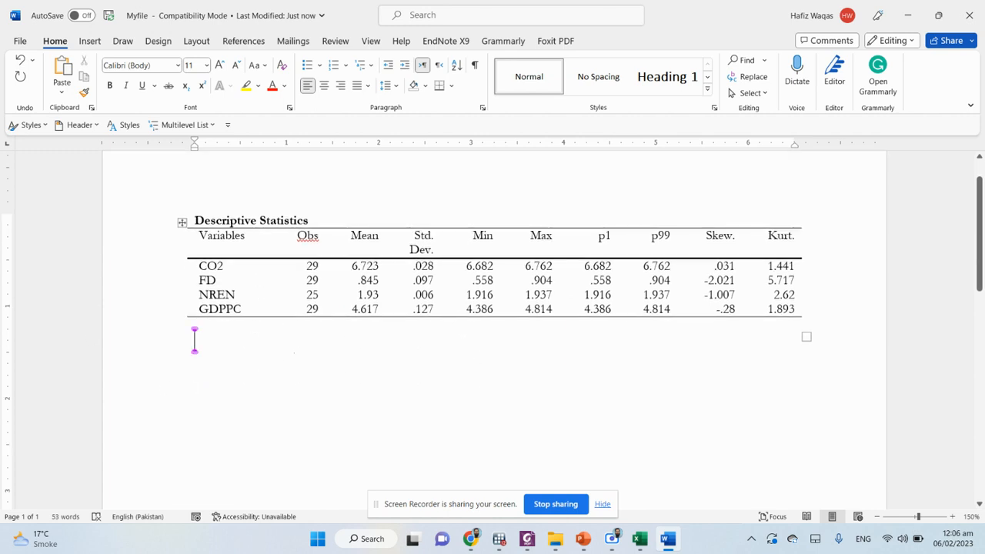
# Return to Stata and install the grqreg package with "ssc install grqreg"
pyautogui.click(907, 17)
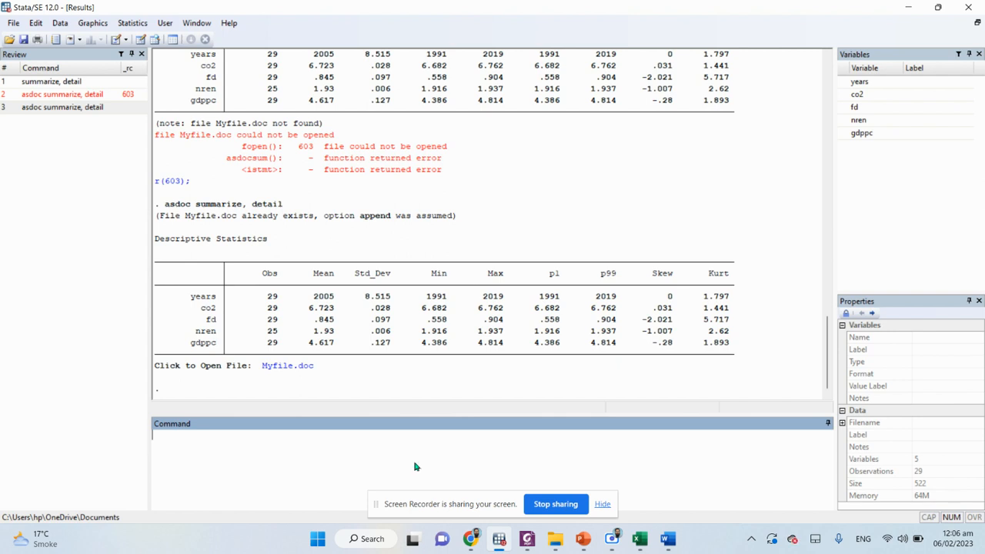
pyautogui.write('ssc install grqreg')
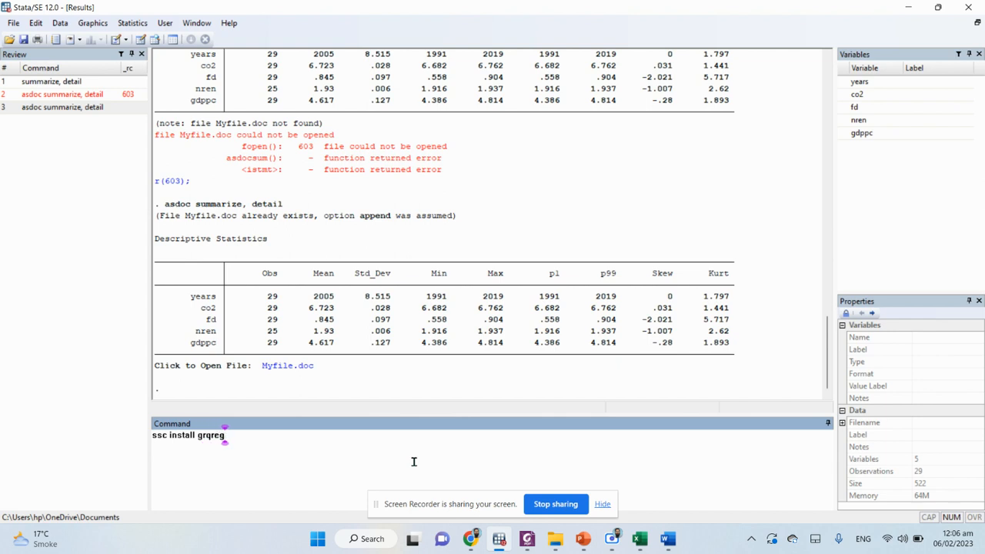
pyautogui.press('Return')
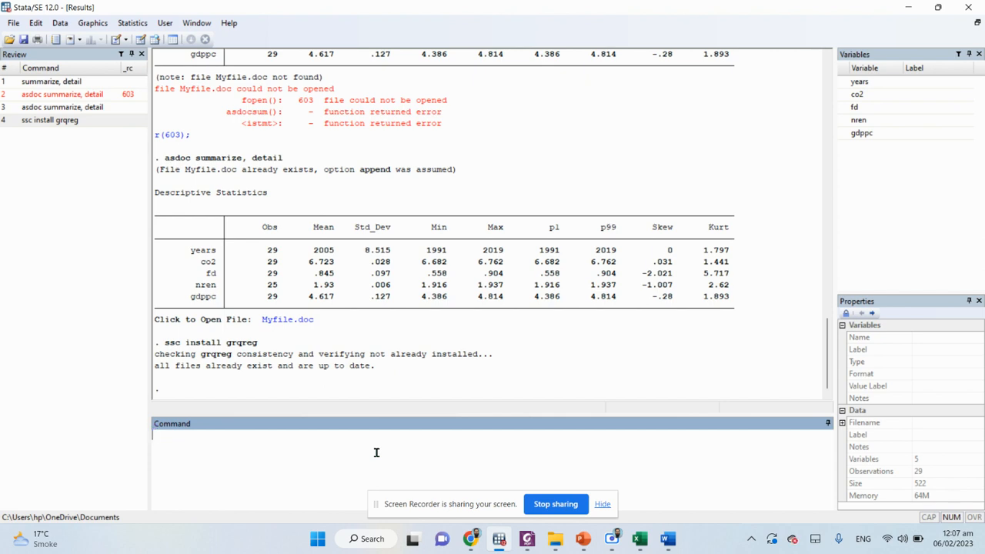
# Run a quantile regression of co2 on fd, nren and gdppc with "qreg co2 fd nren gdppc, quantile (0.05)"
pyautogui.write('qreg')
pyautogui.click(843, 97)
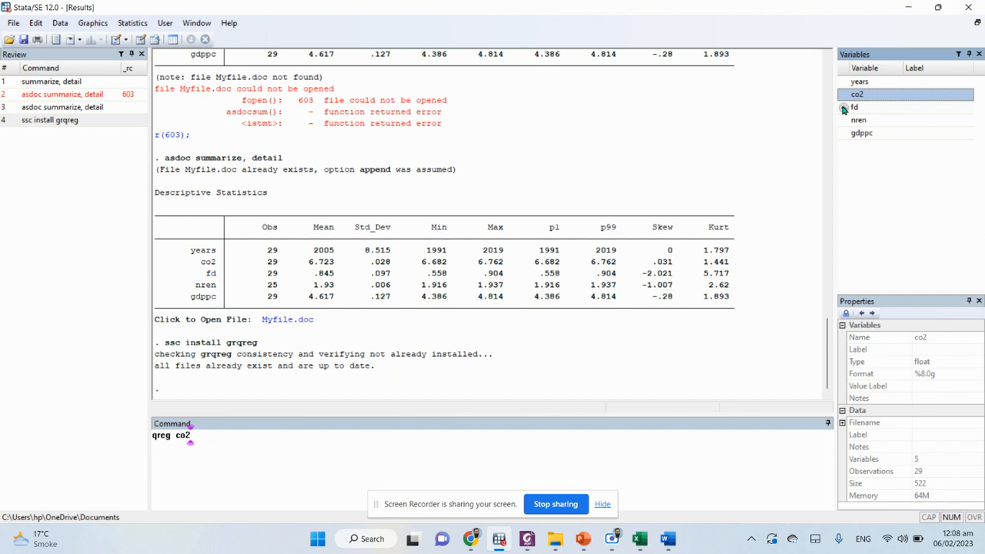
pyautogui.click(845, 110)
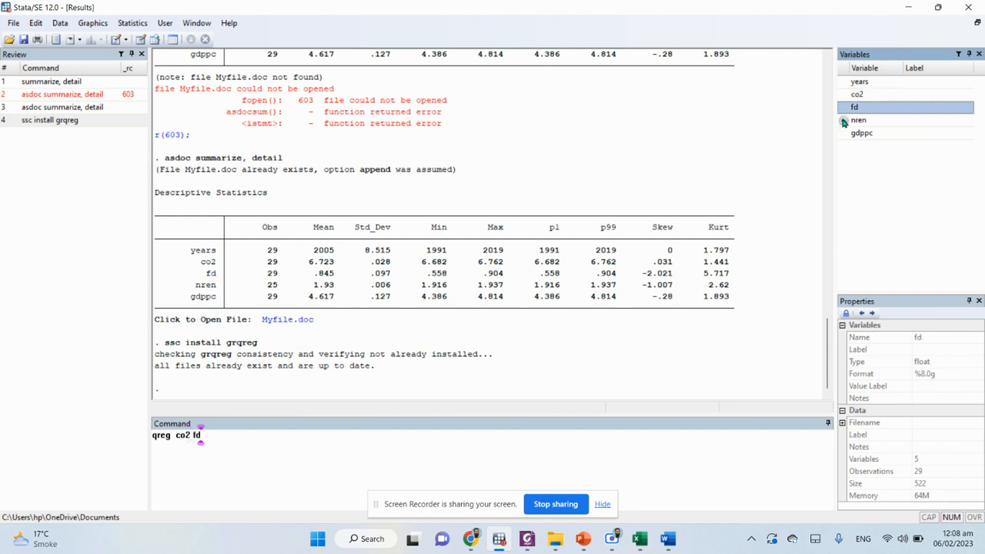
pyautogui.click(844, 122)
pyautogui.click(843, 135)
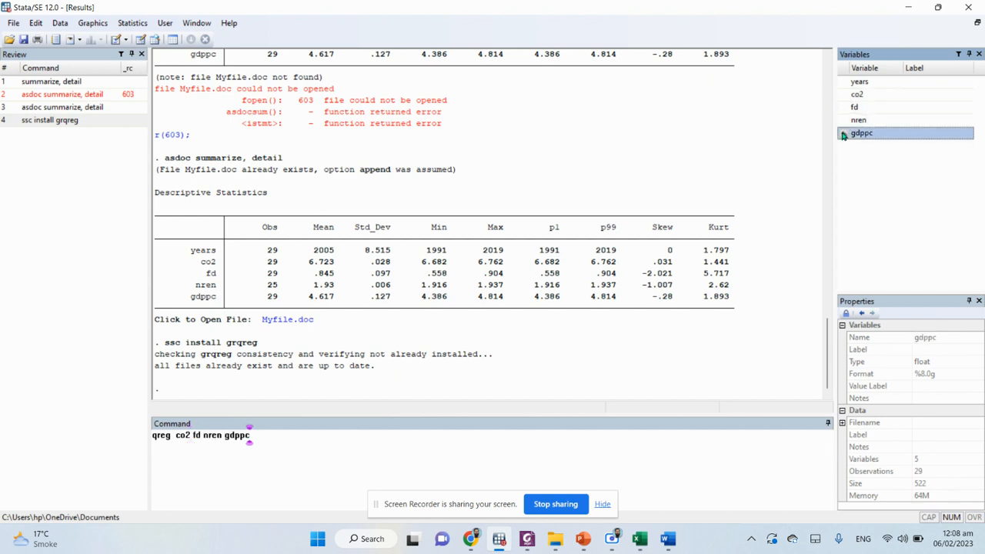
pyautogui.click(347, 449)
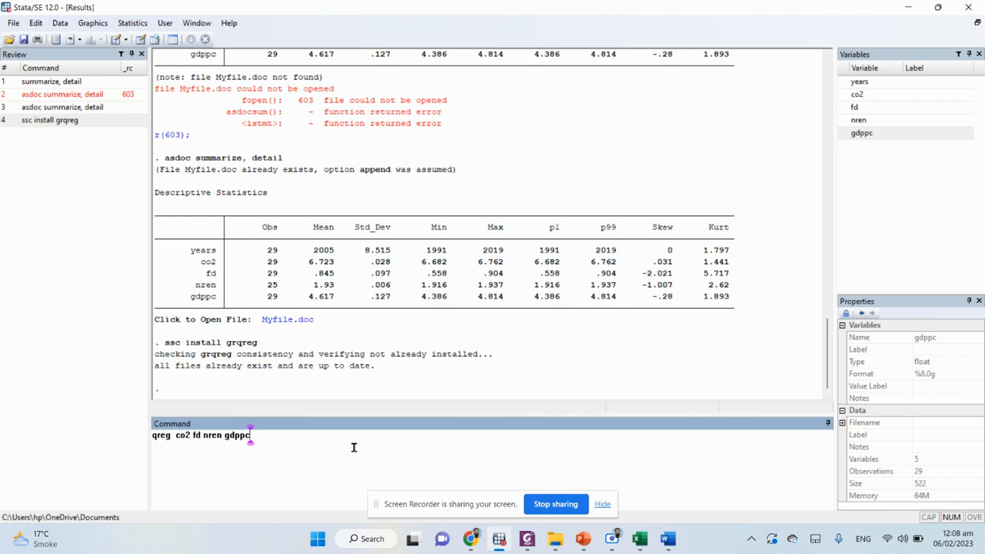
pyautogui.write(',')
pyautogui.write(' quantile')
pyautogui.write(' ()')
pyautogui.write('0.0')
pyautogui.write('5')
pyautogui.press('End')
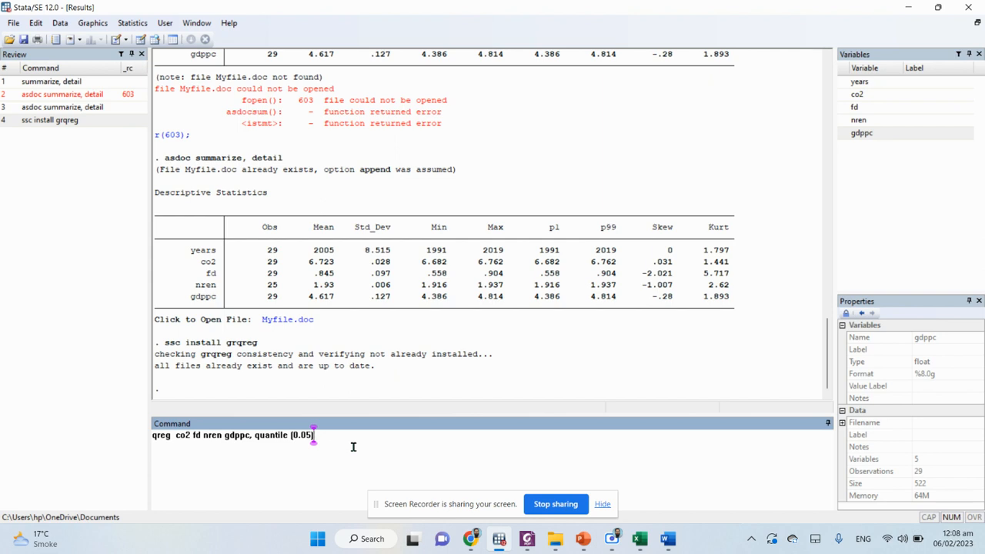
pyautogui.press('Return')
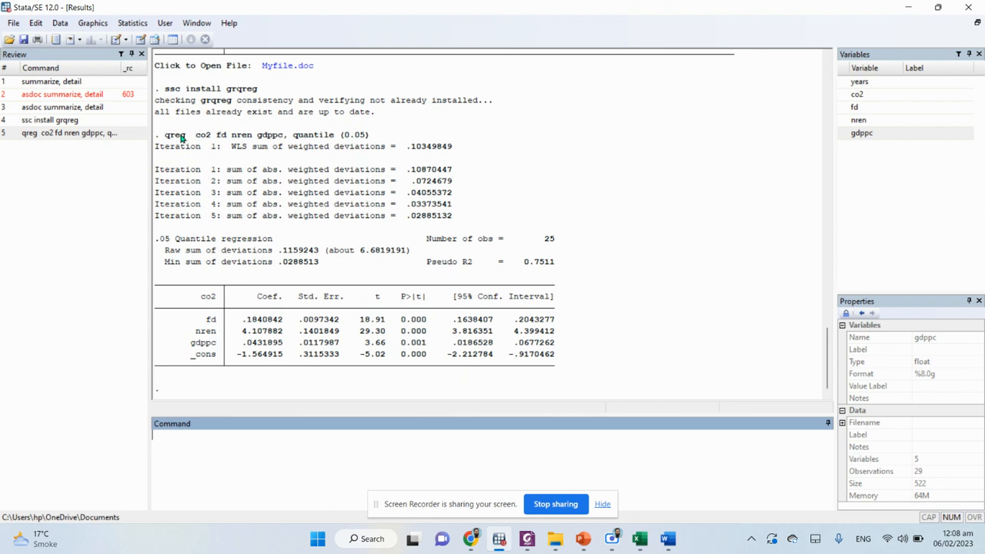
# Export the 0.05 quantile regression to Word with "outreg2 using myreg.doc, replace ctitle(5th)"
pyautogui.moveTo(163, 135); pyautogui.dragTo(374, 139)
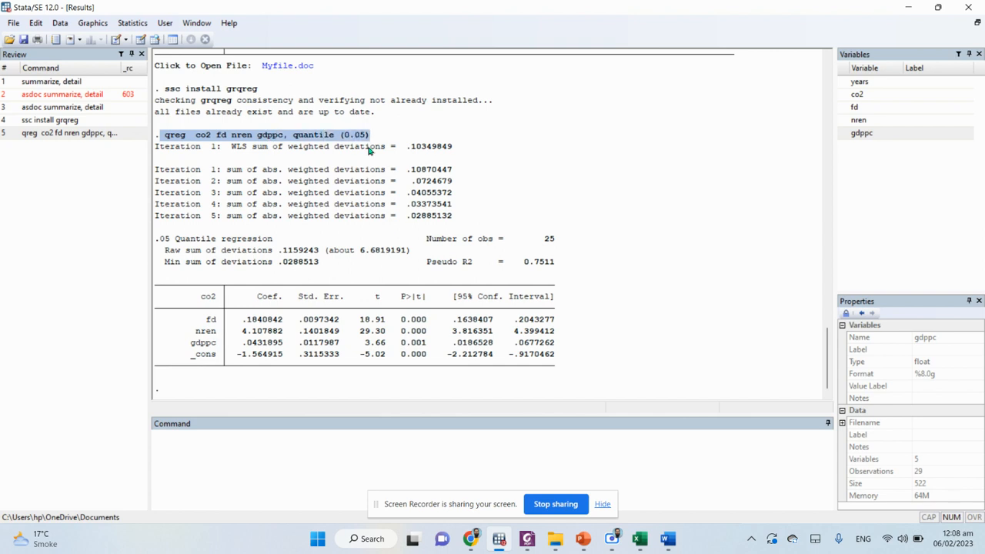
pyautogui.click(370, 297)
pyautogui.click(281, 465)
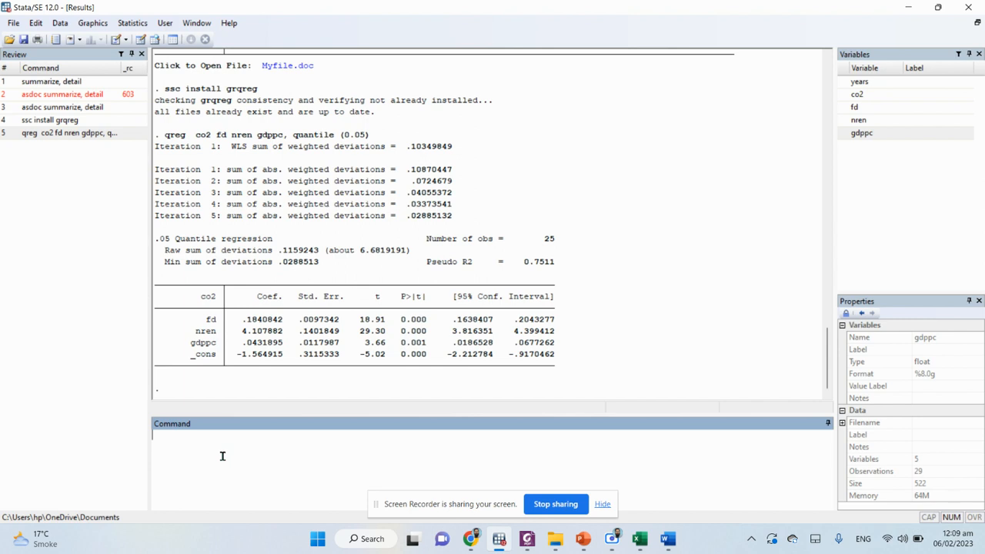
pyautogui.write('outreg2 using m')
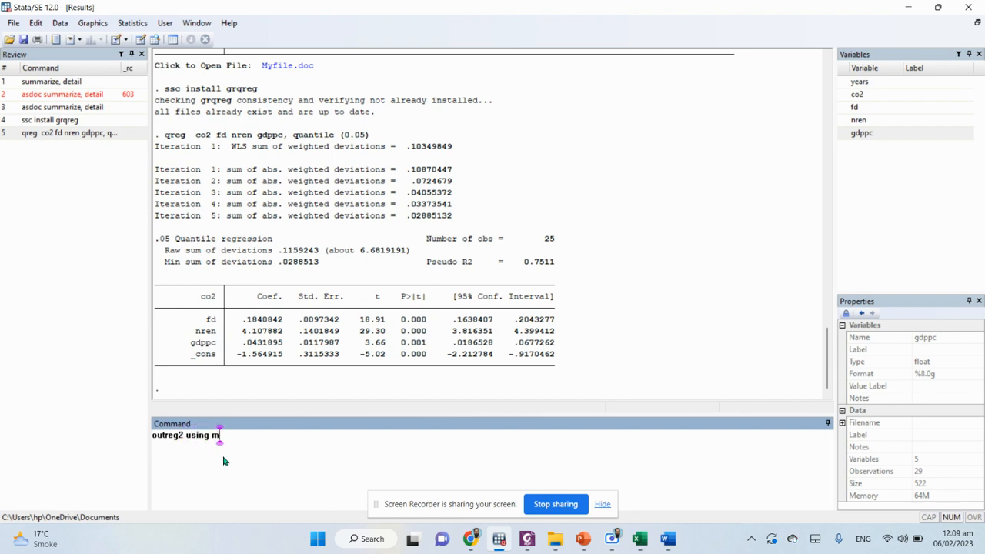
pyautogui.write('yreg.doc, replace')
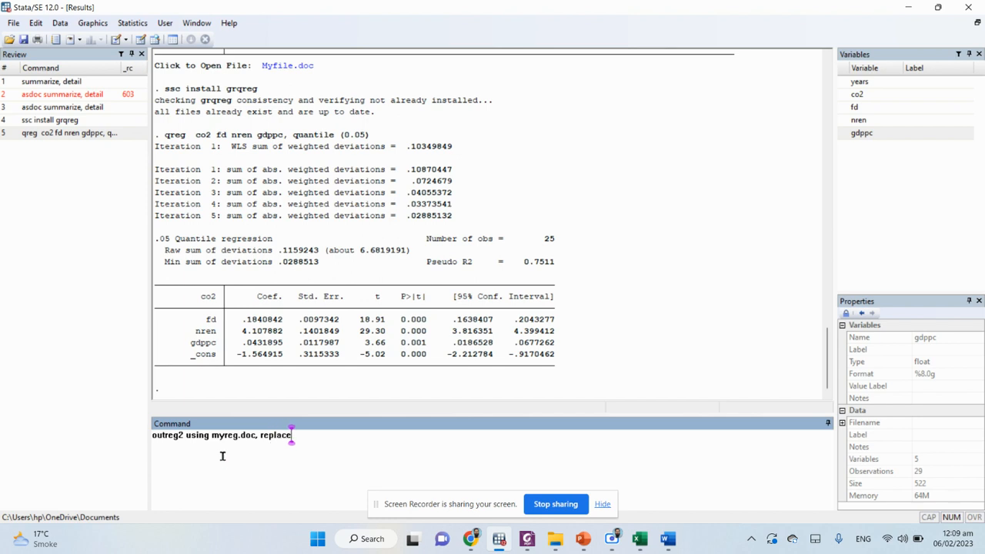
pyautogui.write(' ctitle(5th)')
pyautogui.hotkey('shift', 'Left')
pyautogui.hotkey('shift', 'Left')
pyautogui.hotkey('shift', 'Left')
pyautogui.hotkey('shift', 'Left')
pyautogui.press('Right')
pyautogui.press('Return')
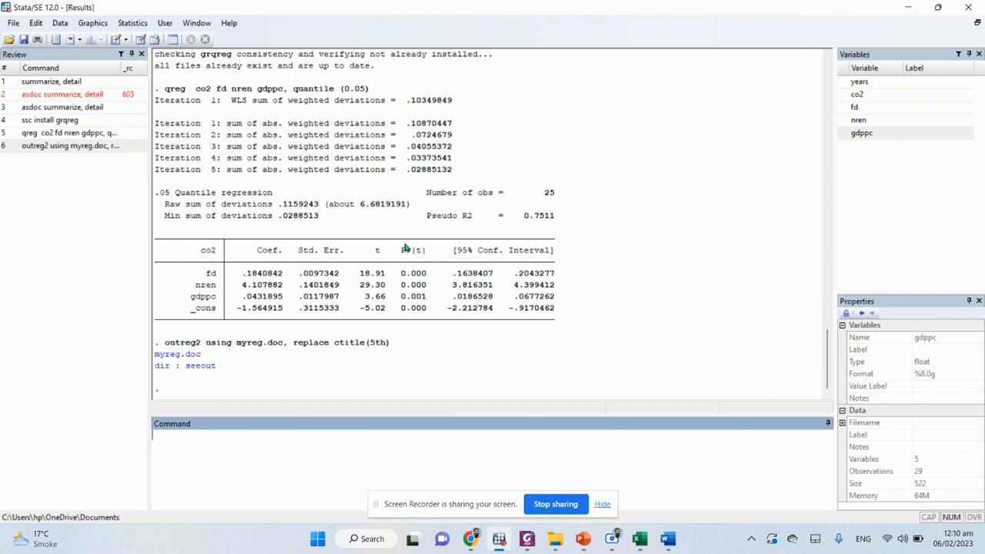
# Reuse the earlier qreg command to run the same regression with quantile (0.10)
pyautogui.click(56, 135)
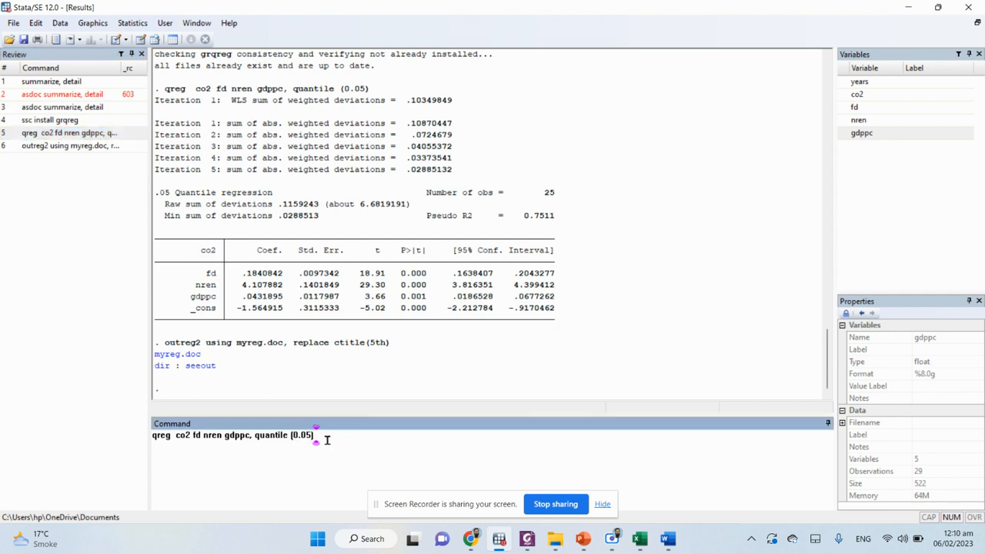
pyautogui.press('BackSpace')
pyautogui.press('BackSpace')
pyautogui.press('BackSpace')
pyautogui.write('10)')
pyautogui.press('Return')
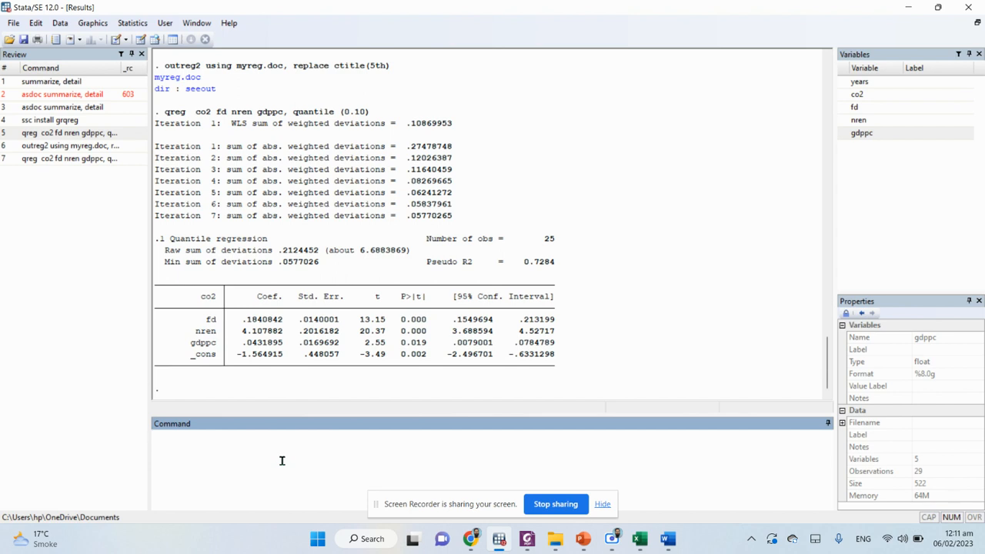
# Add the 0.10 quantile results to the exported file with "outreg2 using myreg.doc, append ctitle(10th)"
pyautogui.write('outreg2 using myreg.doc,')
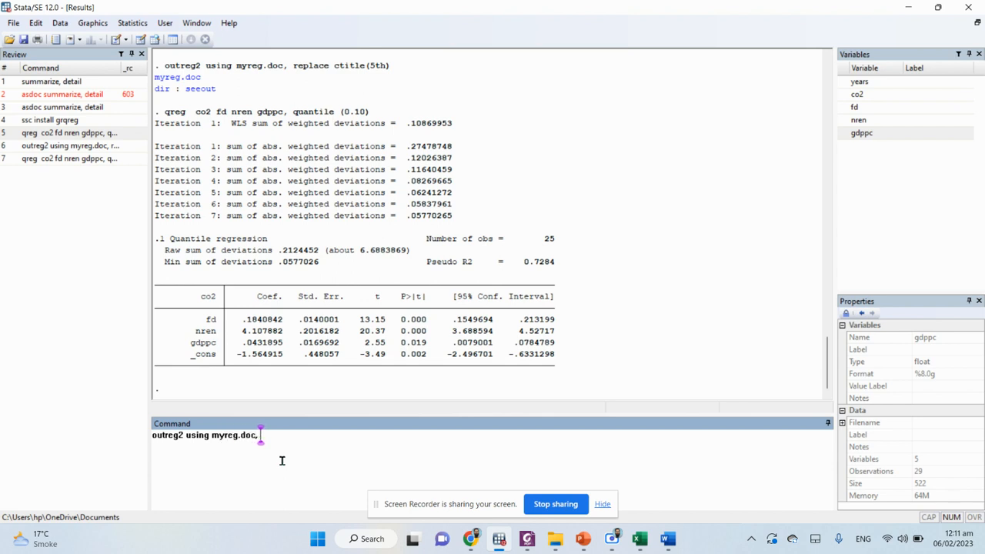
pyautogui.write(' append ctitle(10')
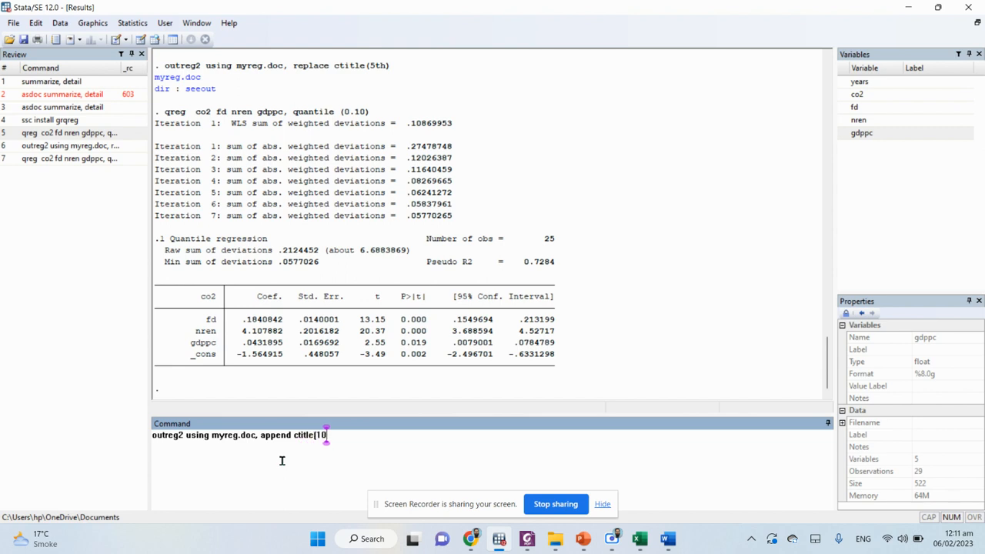
pyautogui.write('th)')
pyautogui.press('Return')
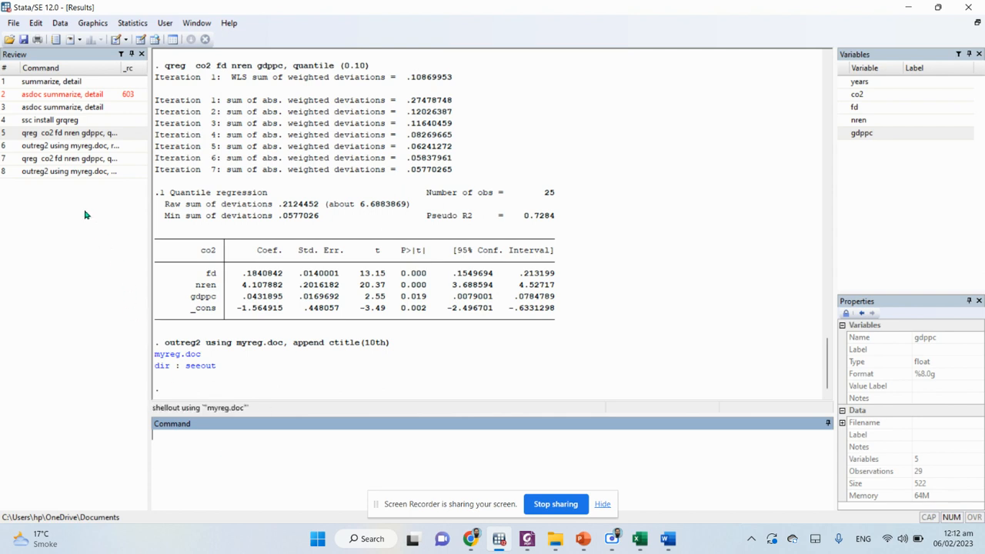
# Reuse the 0.10 qreg command to run the same regression with quantile (0.20)
pyautogui.click(66, 159)
pyautogui.click(340, 452)
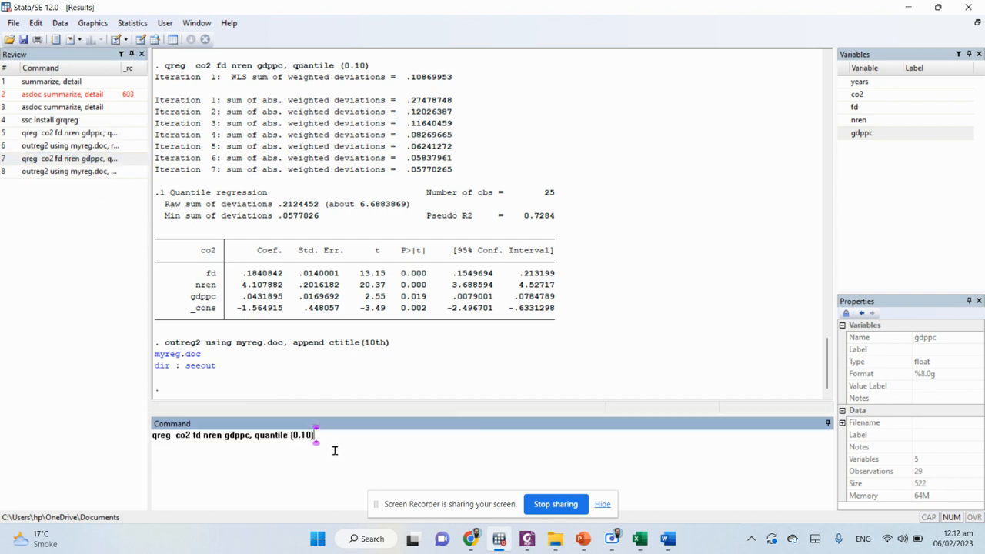
pyautogui.press('Left')
pyautogui.press('Left')
pyautogui.press('Right')
pyautogui.hotkey('shift', 'Left')
pyautogui.hotkey('shift', 'Left')
pyautogui.write('20')
pyautogui.press('End')
pyautogui.press('Return')
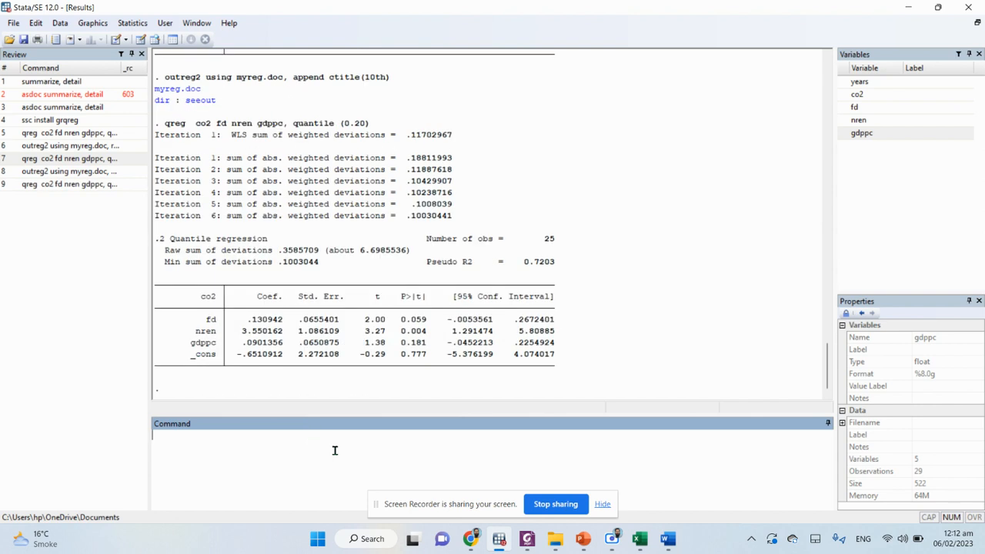
# Add the 0.20 quantile results to the exported file with "outreg2 using myreg.doc, append ctitle(20th)"
pyautogui.click(94, 176)
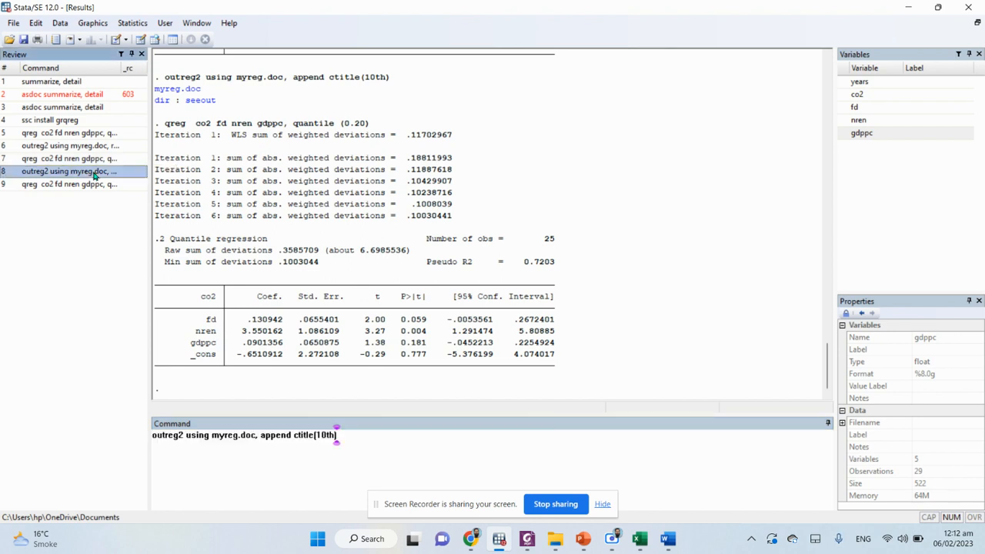
pyautogui.press('Left')
pyautogui.press('Left')
pyautogui.press('Left')
pyautogui.press('Left')
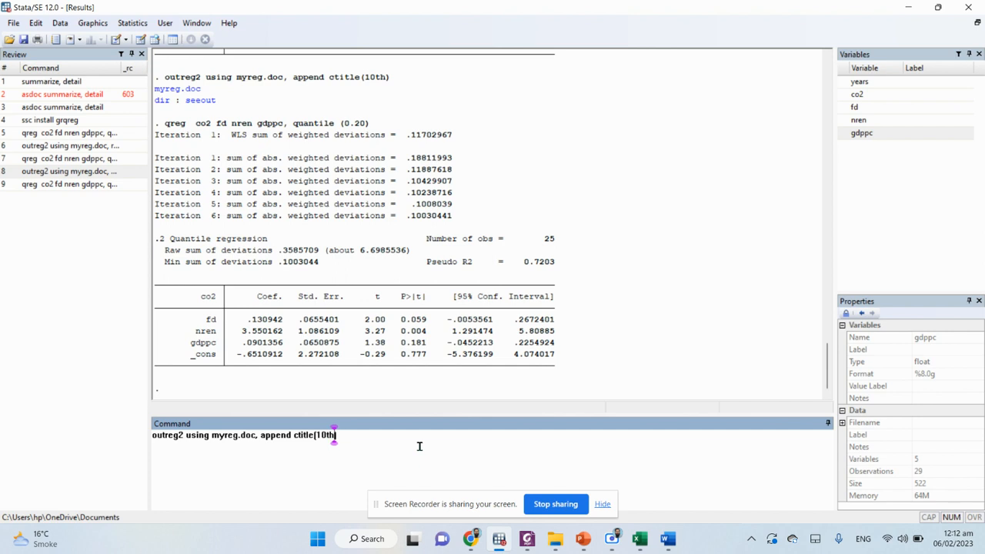
pyautogui.press('Right')
pyautogui.hotkey('shift', 'Left')
pyautogui.hotkey('shift', 'Left')
pyautogui.write('20')
pyautogui.press('Right')
pyautogui.press('Right')
pyautogui.press('Right')
pyautogui.press('Return')
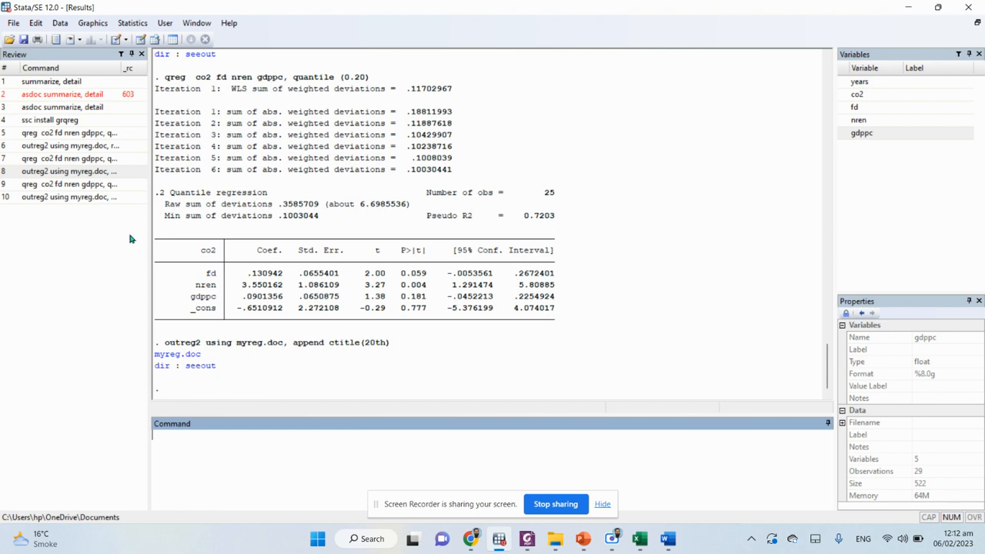
# Reuse the 0.20 qreg command to run the same regression with quantile (0.30)
pyautogui.click(88, 187)
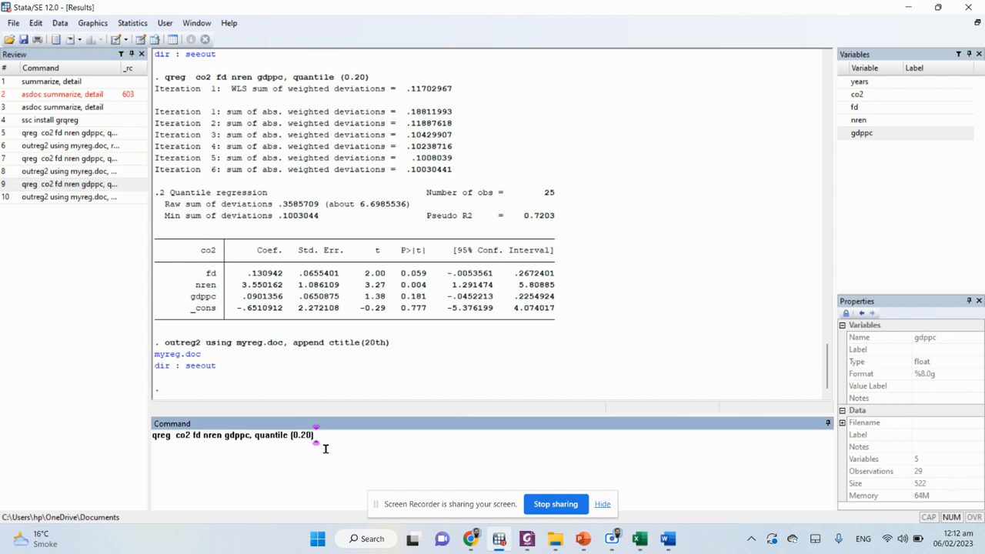
pyautogui.press('Left')
pyautogui.press('Left')
pyautogui.press('BackSpace')
pyautogui.write('3')
pyautogui.press('Return')
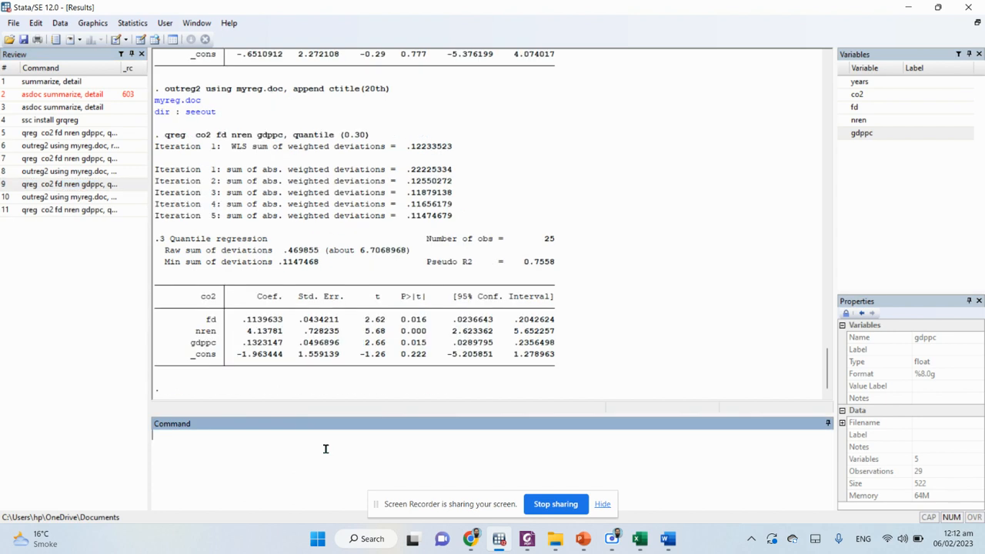
# Add the 0.30 quantile results to the exported file with "outreg2 using myreg.doc, append ctitle(30th)"
pyautogui.click(87, 197)
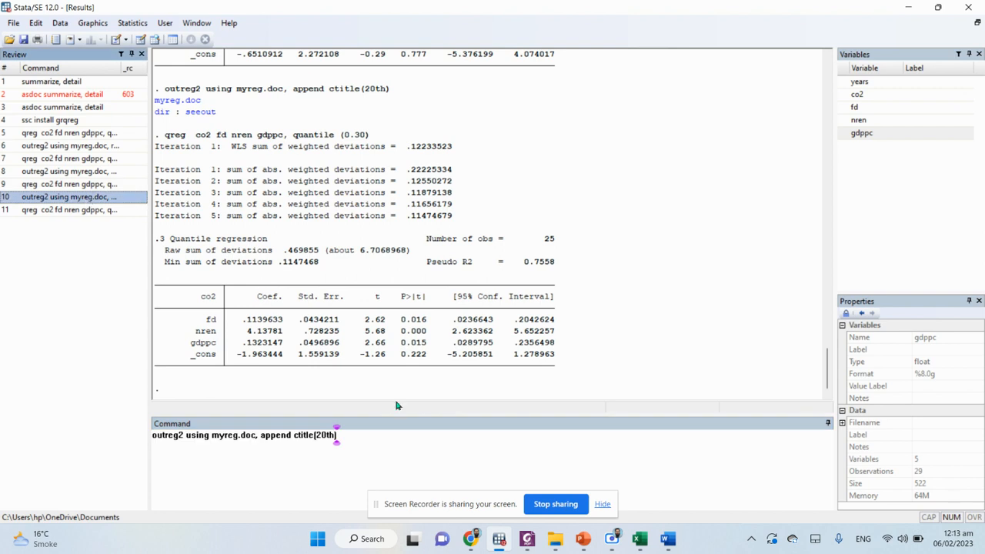
pyautogui.click(362, 444)
pyautogui.press('Left')
pyautogui.press('Left')
pyautogui.press('Left')
pyautogui.hotkey('shift', 'Left')
pyautogui.hotkey('shift', 'Left')
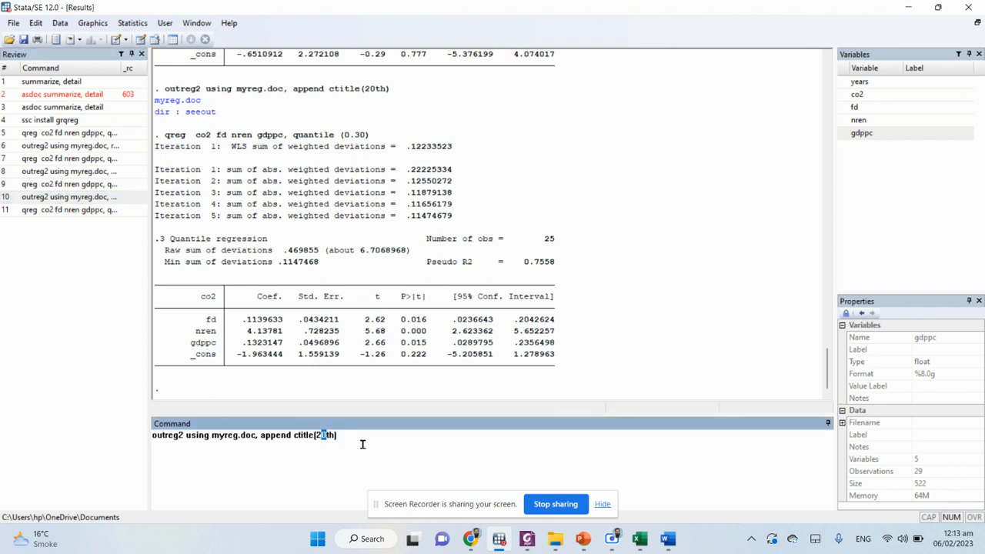
pyautogui.write('30')
pyautogui.press('Return')
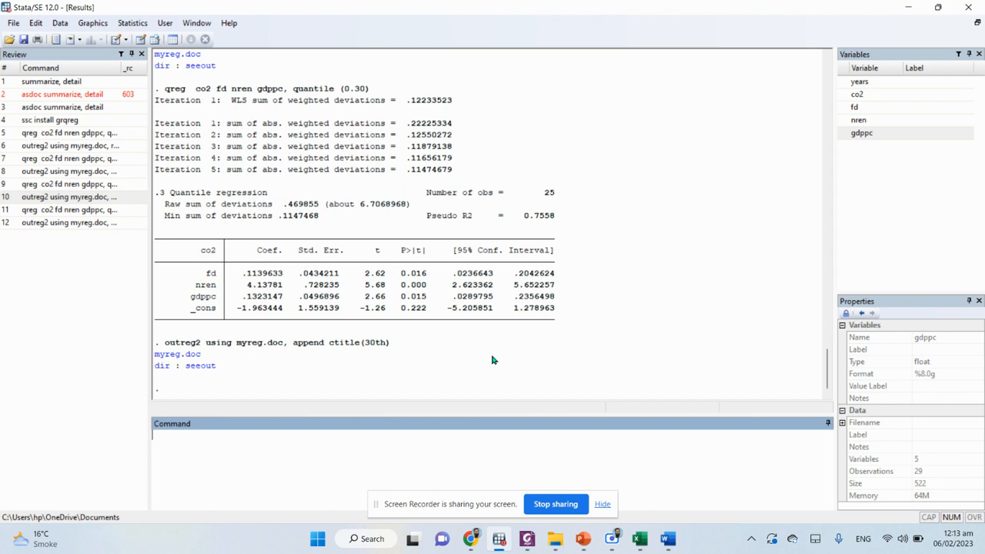
# Reuse the 0.30 qreg command to run the same regression with quantile (0.40)
pyautogui.click(110, 213)
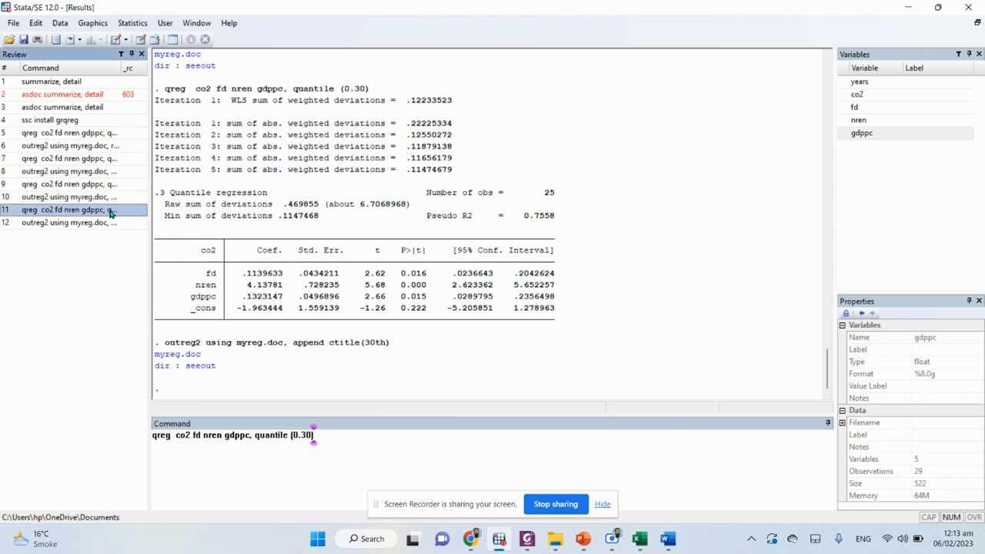
pyautogui.click(350, 436)
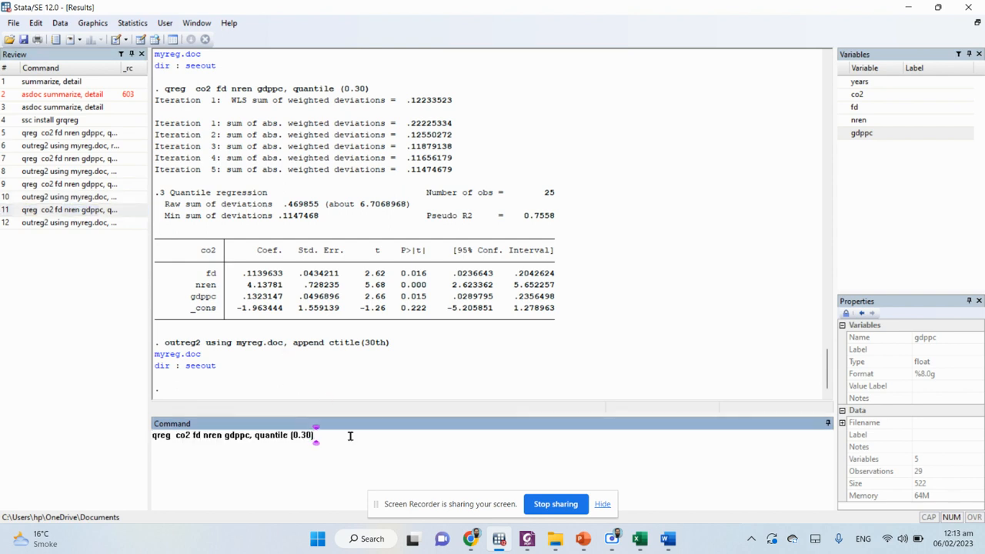
pyautogui.click(70, 215)
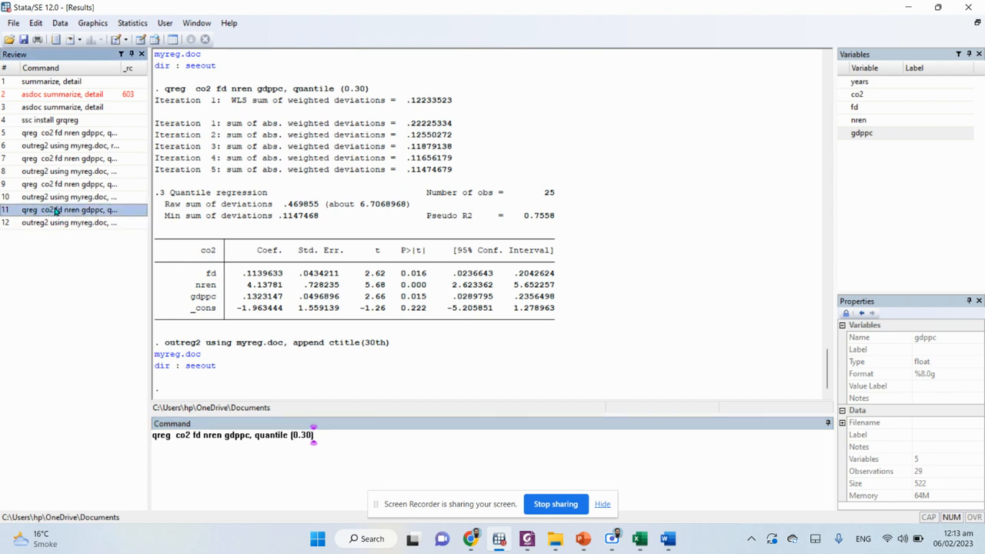
pyautogui.click(347, 445)
pyautogui.press('Left')
pyautogui.press('Left')
pyautogui.hotkey('shift', 'Left')
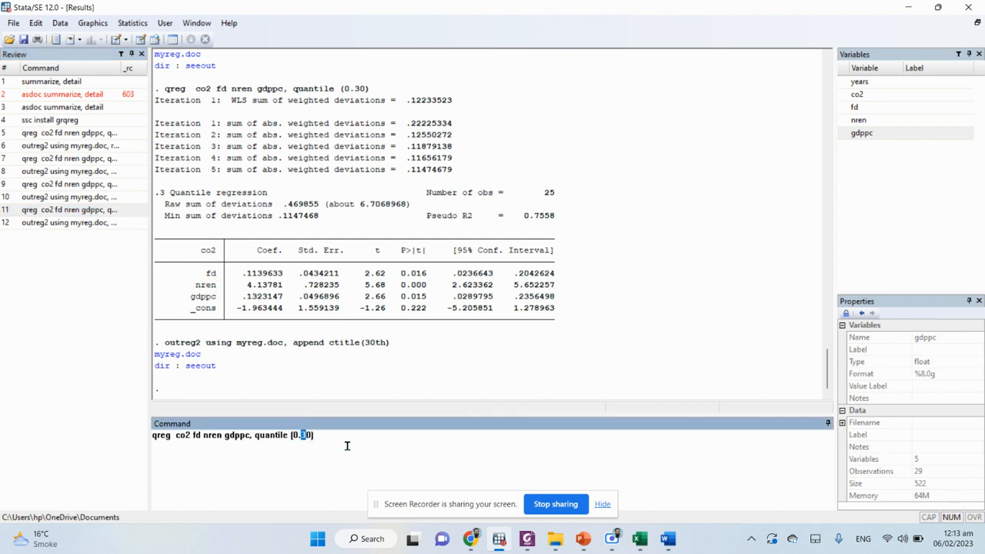
pyautogui.write('4')
pyautogui.press('Return')
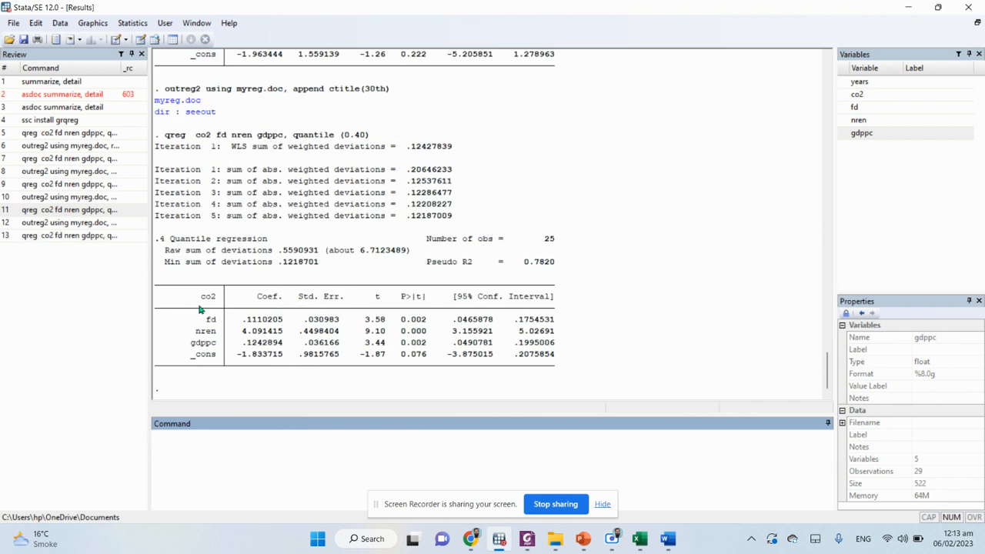
# Add the 0.40 quantile results to the exported file with "outreg2 using myreg.doc, append ctitle(40th)"
pyautogui.click(83, 223)
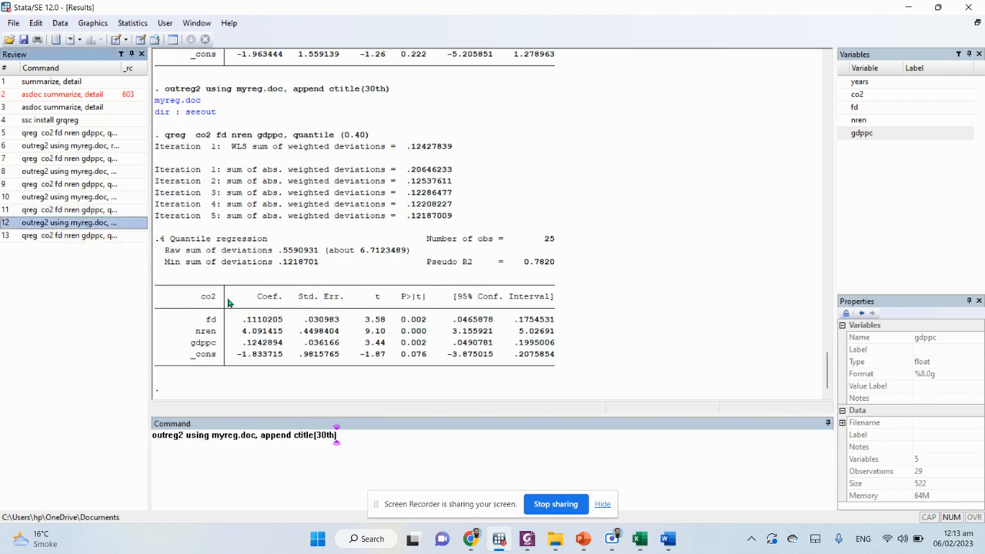
pyautogui.click(377, 441)
pyautogui.press('Left')
pyautogui.press('Left')
pyautogui.press('Left')
pyautogui.press('Left')
pyautogui.press('Left')
pyautogui.press('Left')
pyautogui.press('Left')
pyautogui.press('Left')
pyautogui.press('Left')
pyautogui.press('Left')
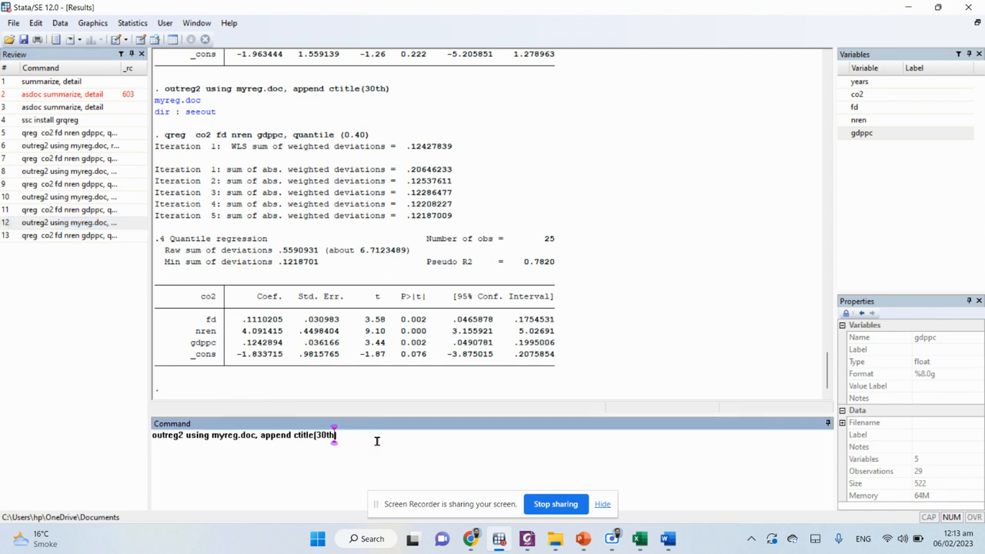
pyautogui.press('Right')
pyautogui.press('Right')
pyautogui.press('Right')
pyautogui.press('Right')
pyautogui.press('Right')
pyautogui.press('Right')
pyautogui.hotkey('shift', 'Left')
pyautogui.write('4')
pyautogui.press('Return')
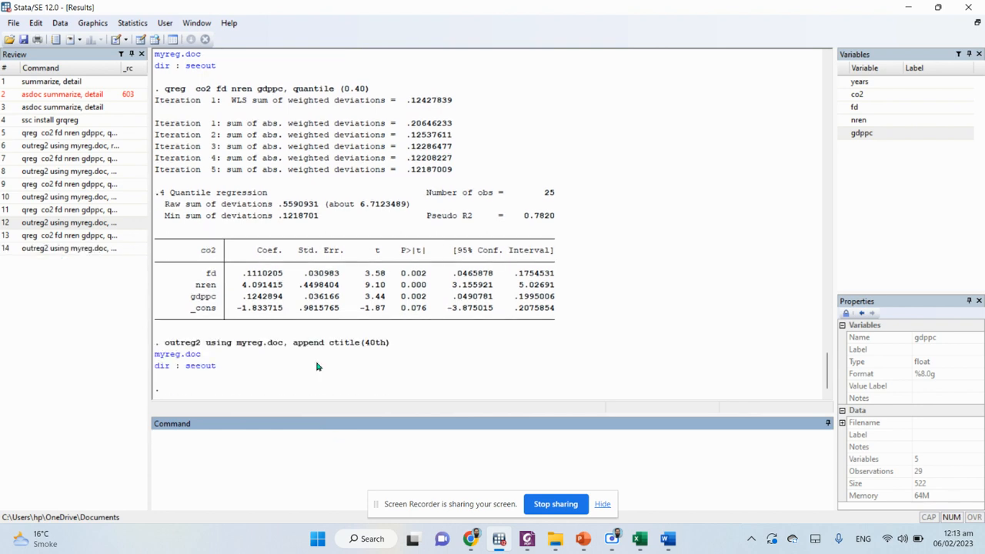
# Reuse the 0.40 qreg command to run the same regression with quantile (0.50)
pyautogui.click(83, 237)
pyautogui.click(316, 436)
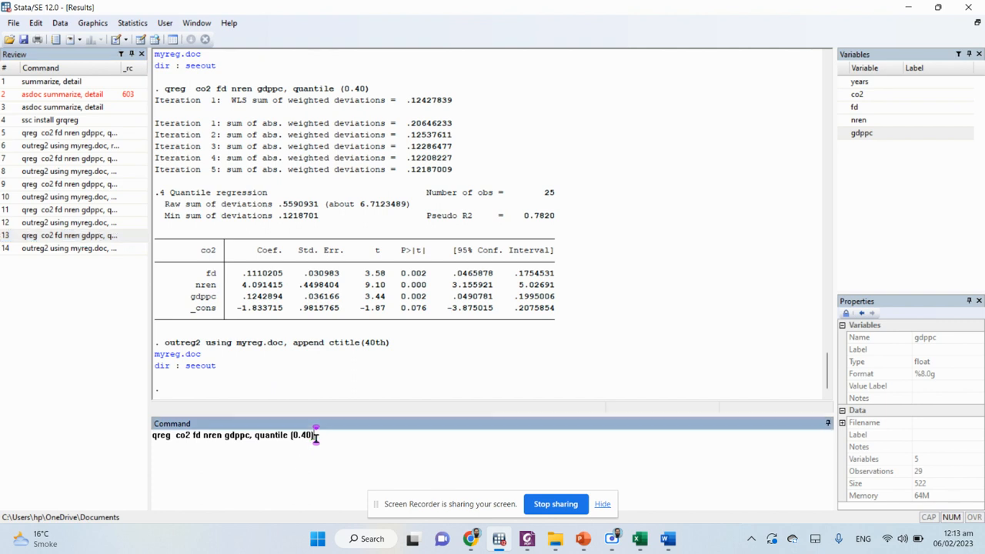
pyautogui.click(305, 436)
pyautogui.press('BackSpace')
pyautogui.write('5')
pyautogui.press('Return')
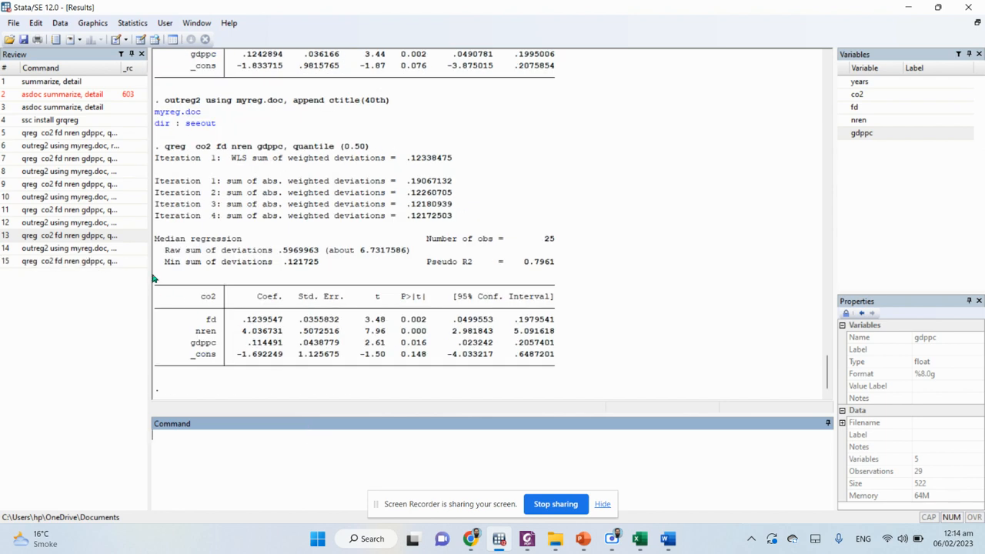
# Add the 0.50 quantile results to the exported file with "outreg2 using myreg.doc, append ctitle(50th)"
pyautogui.click(113, 250)
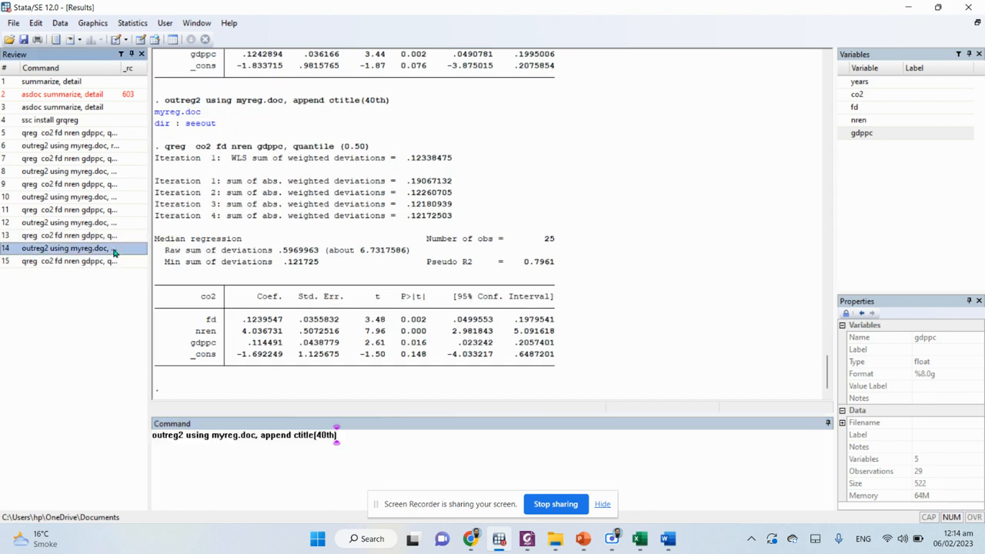
pyautogui.click(318, 434)
pyautogui.moveTo(319, 435); pyautogui.dragTo(322, 435)
pyautogui.write('5')
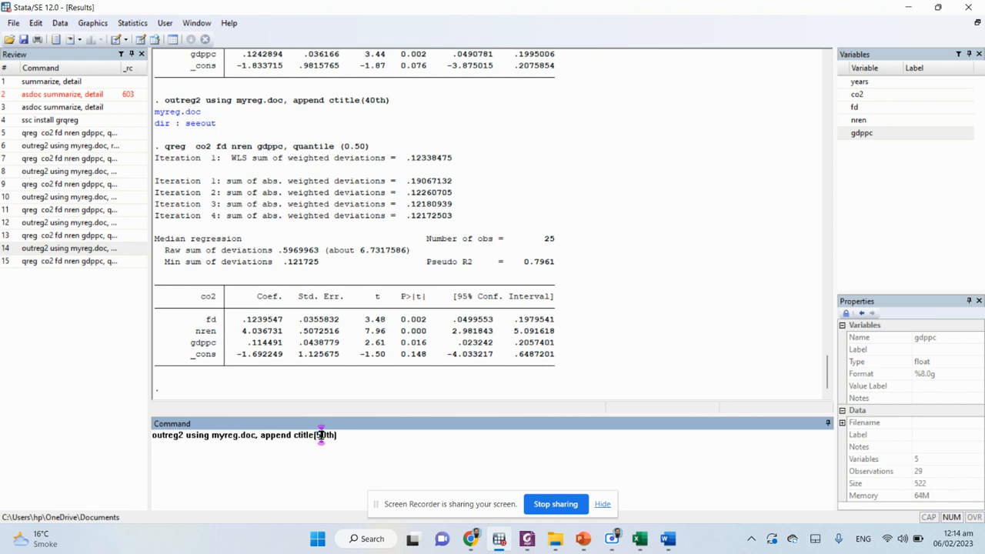
pyautogui.press('Return')
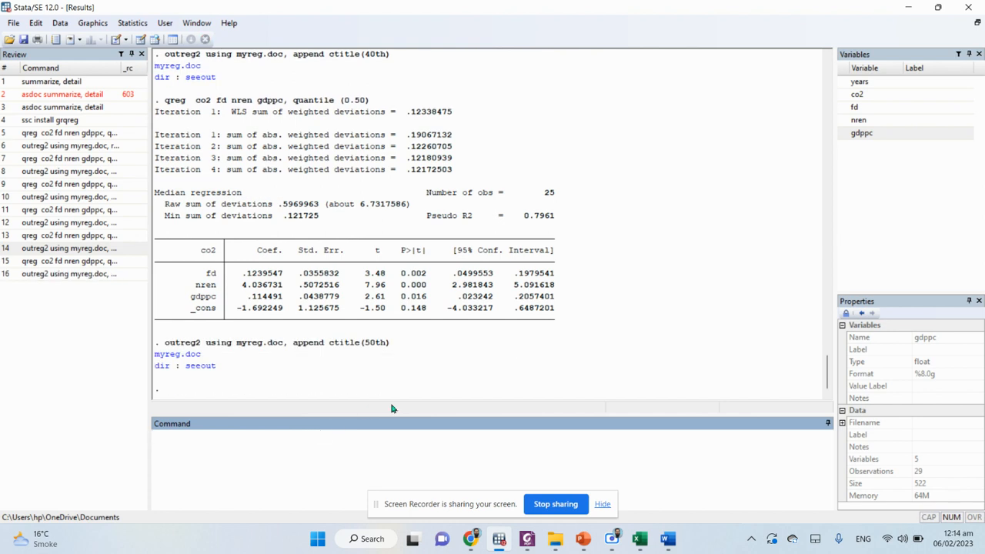
# Reuse the 0.50 qreg command to run the same regression with quantile (0.60)
pyautogui.click(109, 264)
pyautogui.click(305, 436)
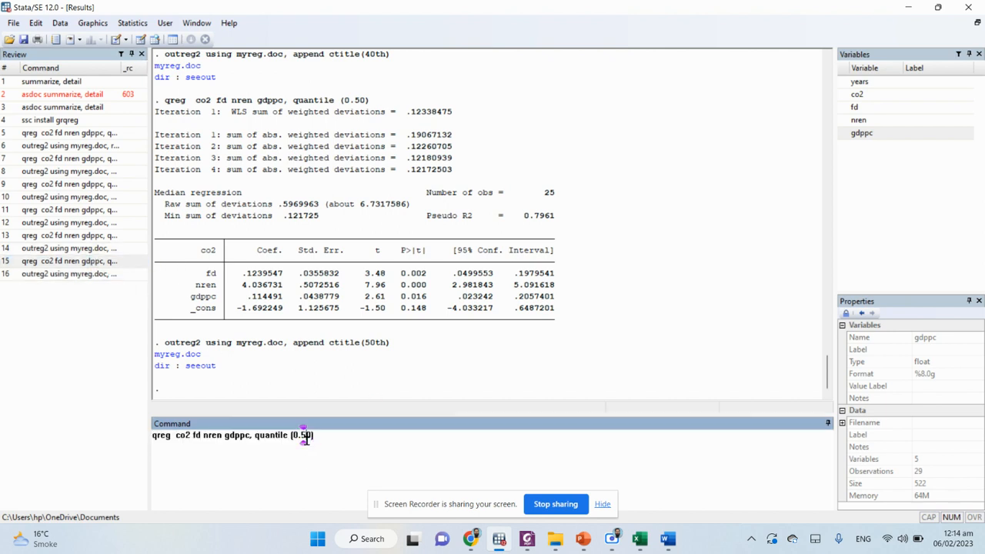
pyautogui.press('Delete')
pyautogui.write('6')
pyautogui.press('End')
pyautogui.press('Return')
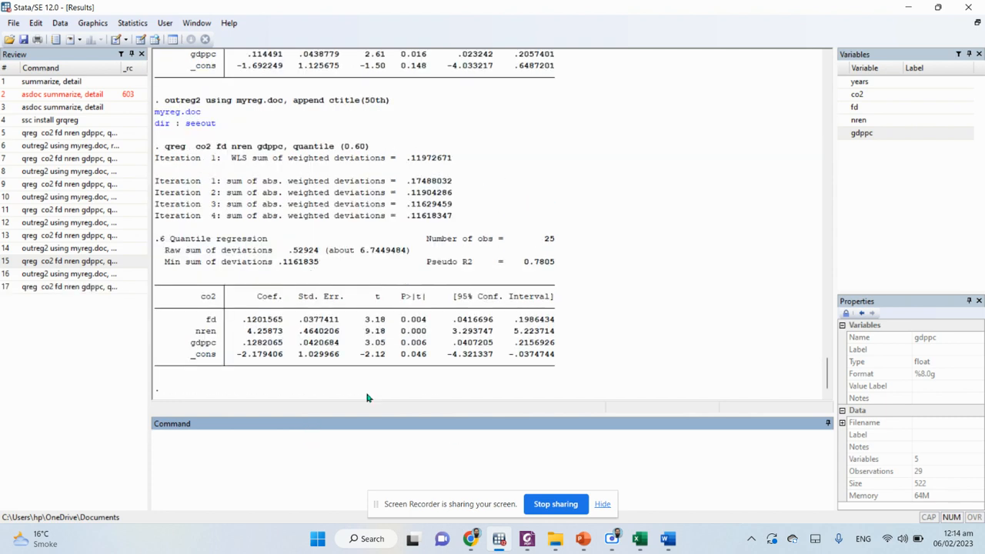
# Add the 0.60 quantile results to the exported file with "outreg2 using myreg.doc, append ctitle(60th)"
pyautogui.click(123, 275)
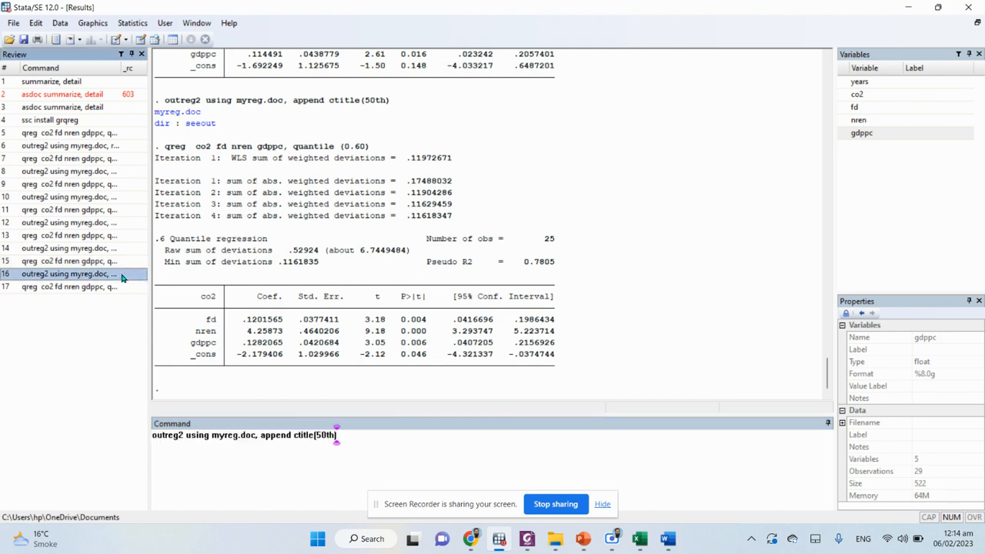
pyautogui.click(354, 447)
pyautogui.press('Left')
pyautogui.press('Left')
pyautogui.press('Left')
pyautogui.press('Left')
pyautogui.hotkey('shift', 'Left')
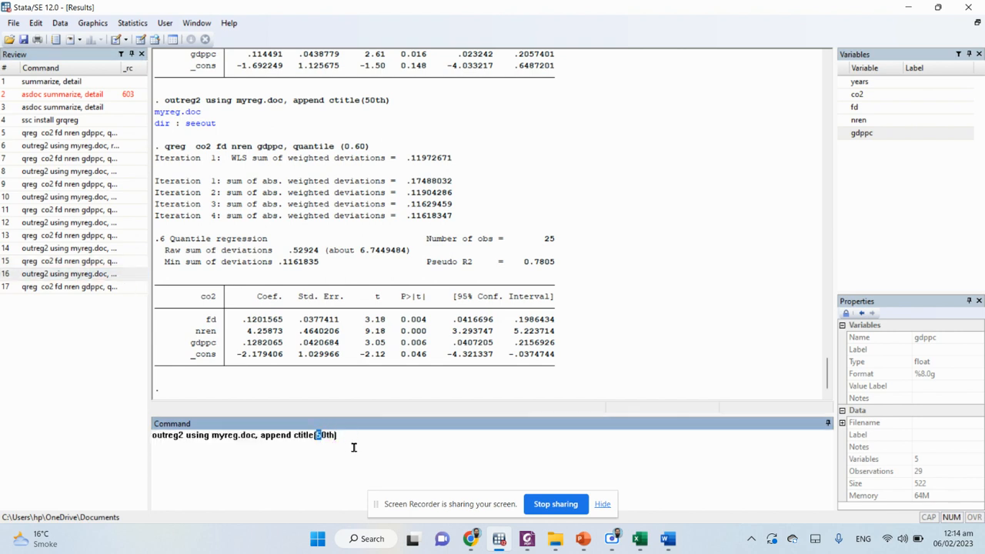
pyautogui.write('6')
pyautogui.press('Return')
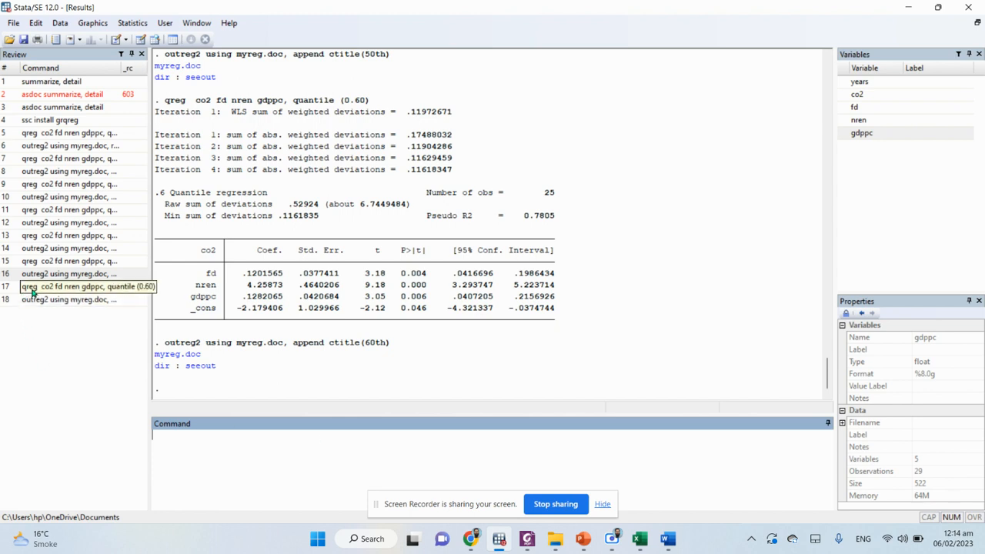
# Reuse the 0.60 qreg command to run the same regression with quantile (0.70)
pyautogui.click(60, 288)
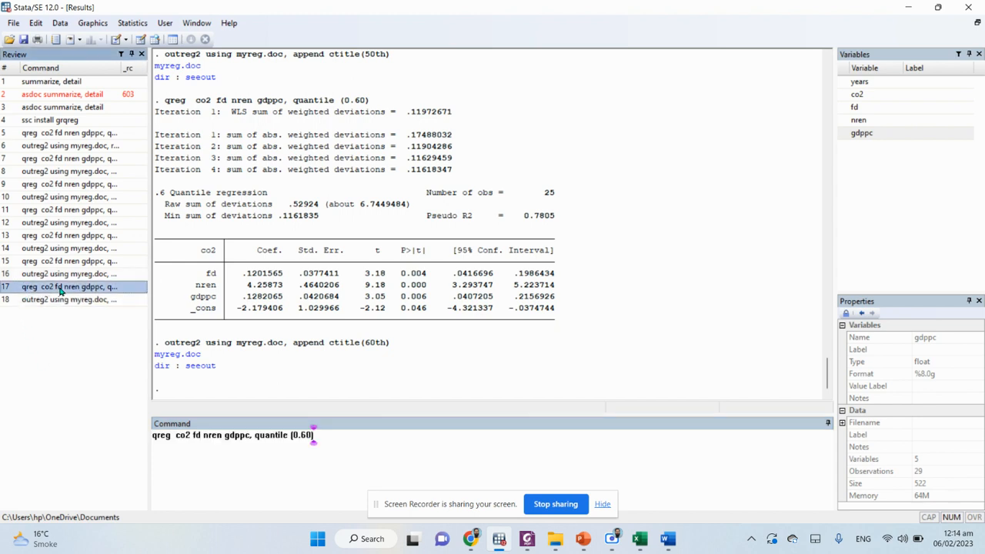
pyautogui.click(351, 437)
pyautogui.press('Left')
pyautogui.press('Left')
pyautogui.press('Left')
pyautogui.press('Delete')
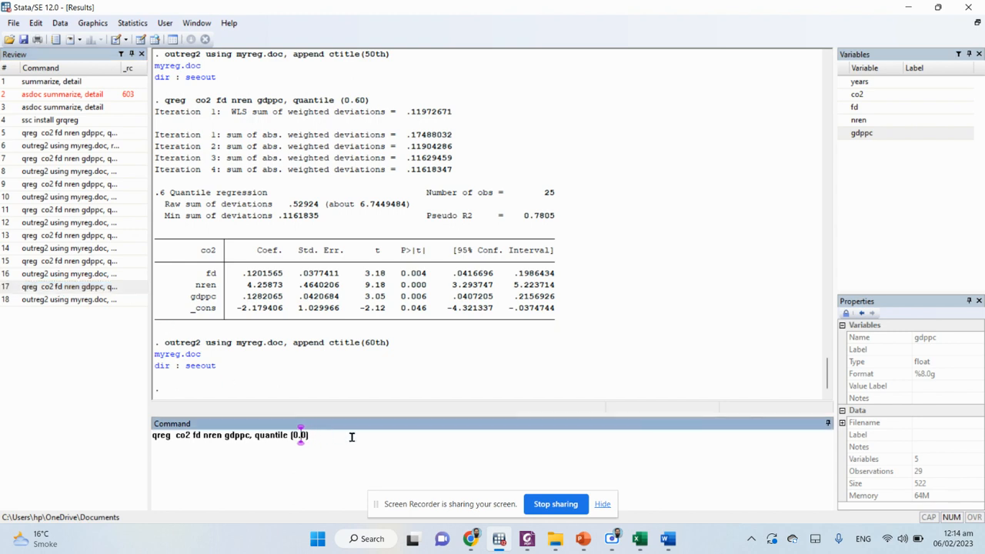
pyautogui.write('7')
pyautogui.press('End')
pyautogui.press('Return')
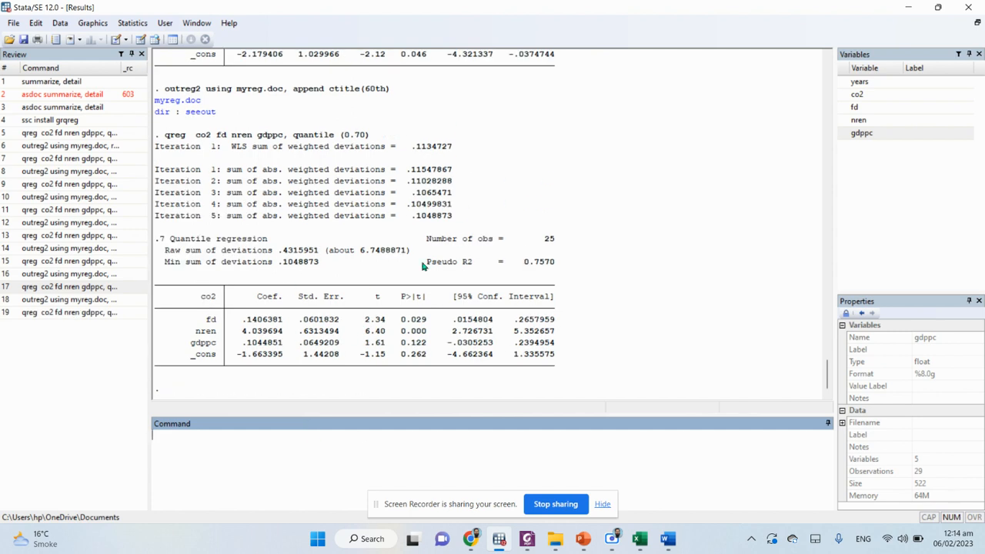
# Add the 0.70 quantile results to the exported file with "outreg2 using myreg.doc, append ctitle(70th)"
pyautogui.click(102, 302)
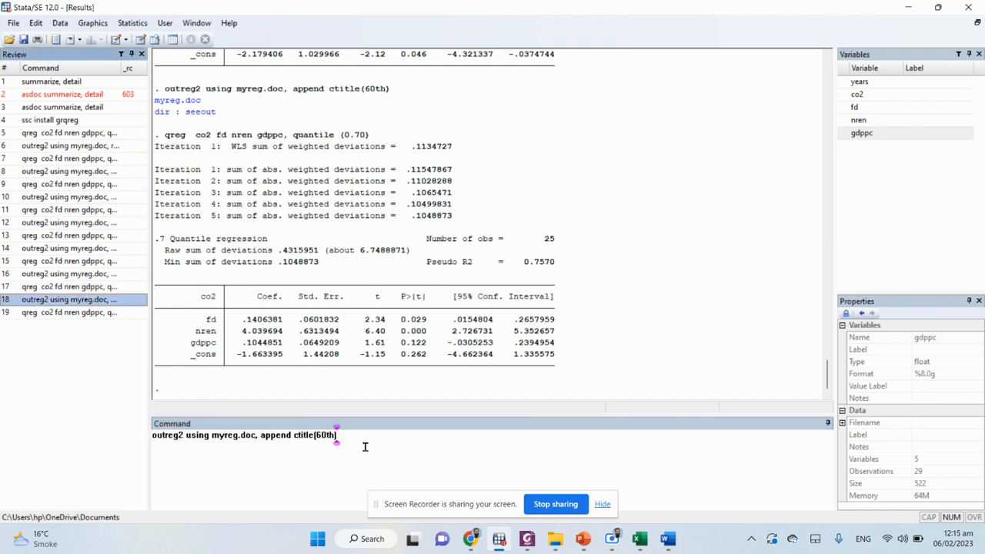
pyautogui.click(369, 446)
pyautogui.press('Left')
pyautogui.press('Left')
pyautogui.press('Left')
pyautogui.press('Left')
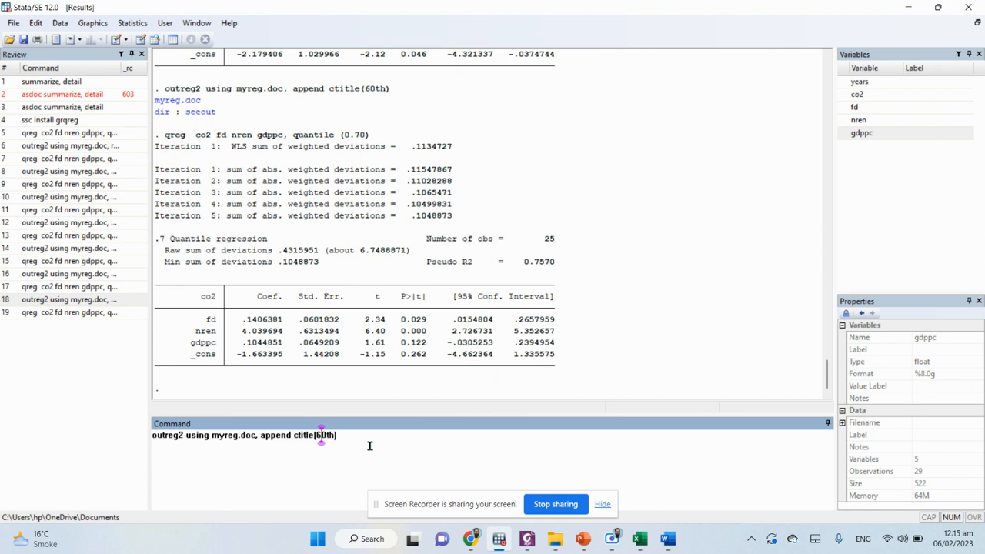
pyautogui.hotkey('shift', 'Left')
pyautogui.write('7')
pyautogui.press('Right')
pyautogui.press('Right')
pyautogui.press('Right')
pyautogui.press('Right')
pyautogui.press('Return')
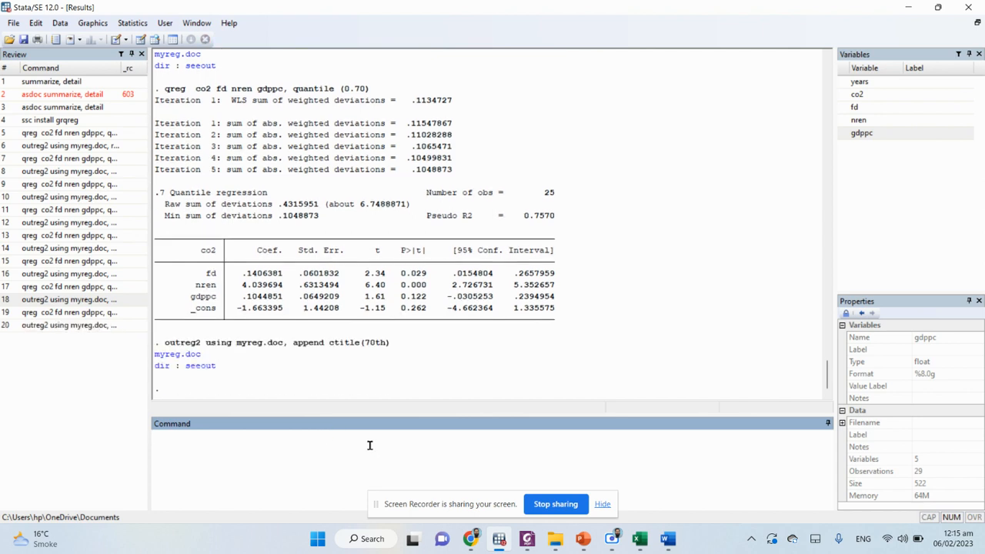
# Reuse the 0.70 qreg command to run the same regression with quantile (0.80)
pyautogui.click(85, 320)
pyautogui.click(326, 438)
pyautogui.press('Left')
pyautogui.press('Left')
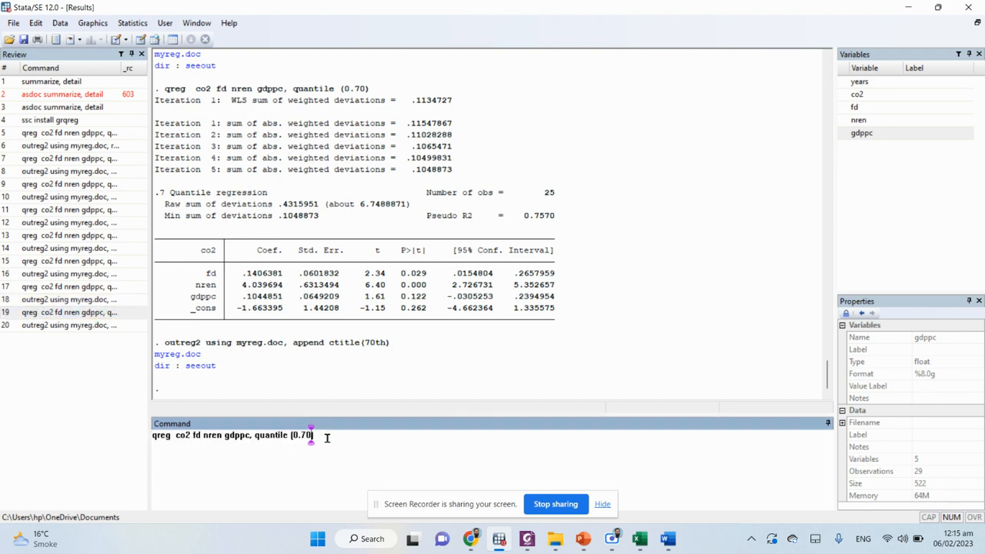
pyautogui.press('BackSpace')
pyautogui.write('8')
pyautogui.press('Return')
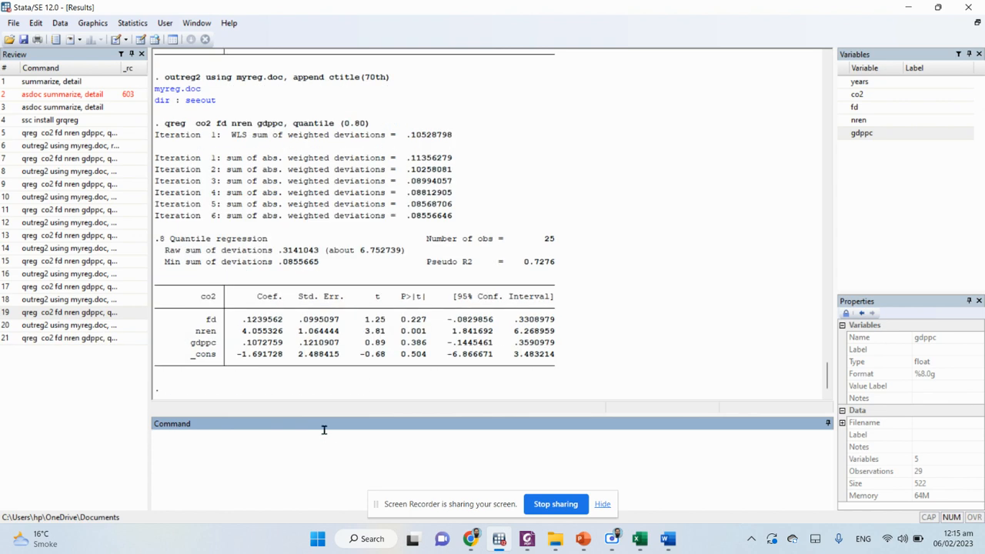
# Add the 0.80 quantile results to the exported file with "outreg2 using myreg.doc, append ctitle(80th)"
pyautogui.click(113, 325)
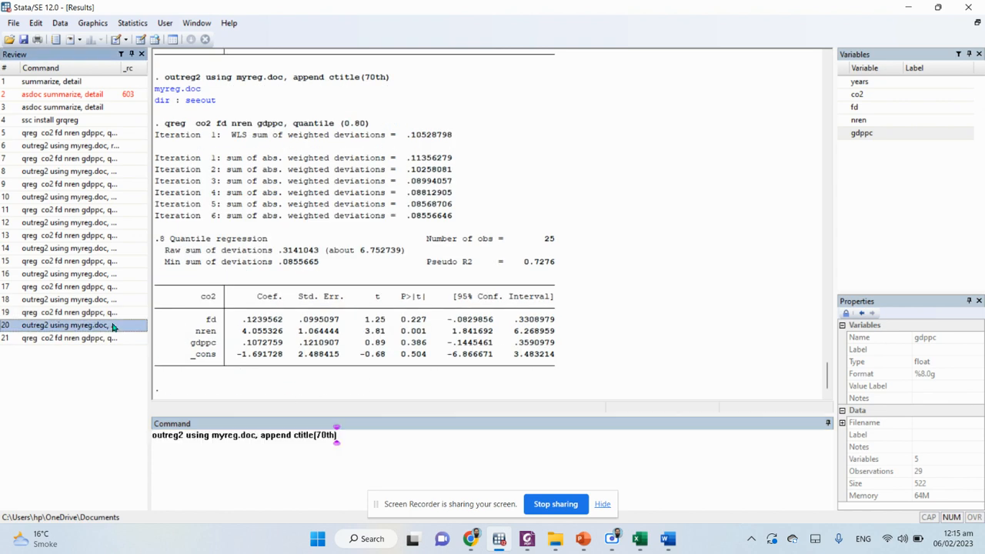
pyautogui.click(318, 435)
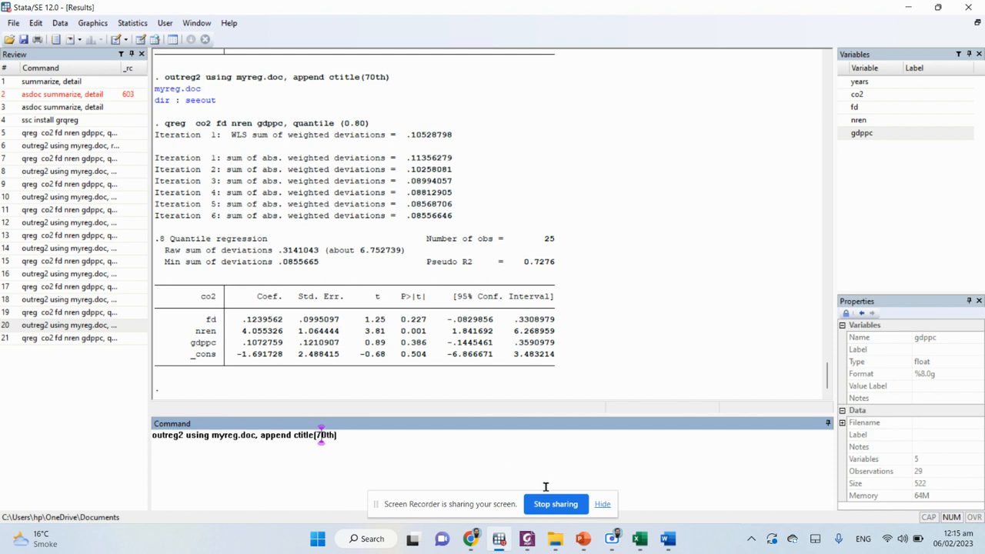
pyautogui.press('BackSpace')
pyautogui.write('8')
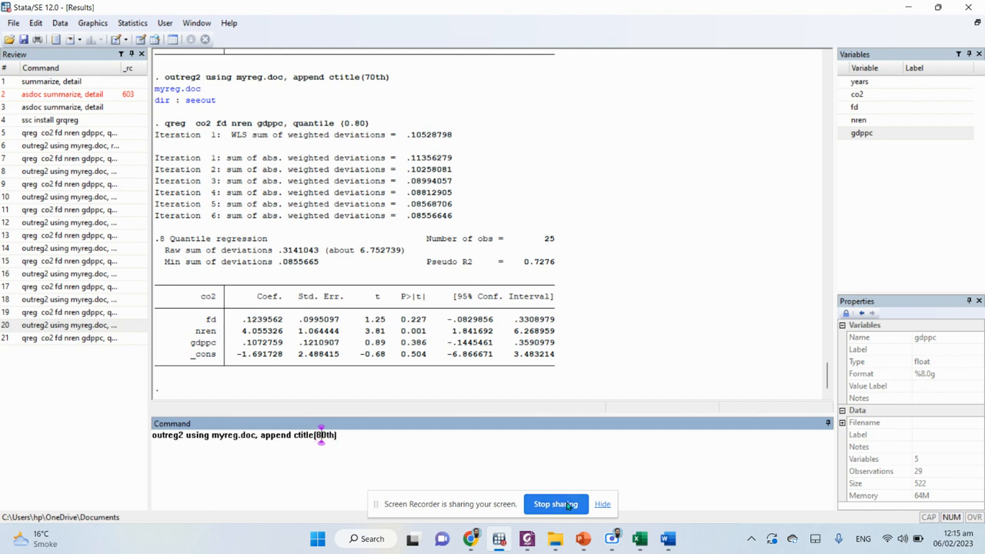
pyautogui.press('Return')
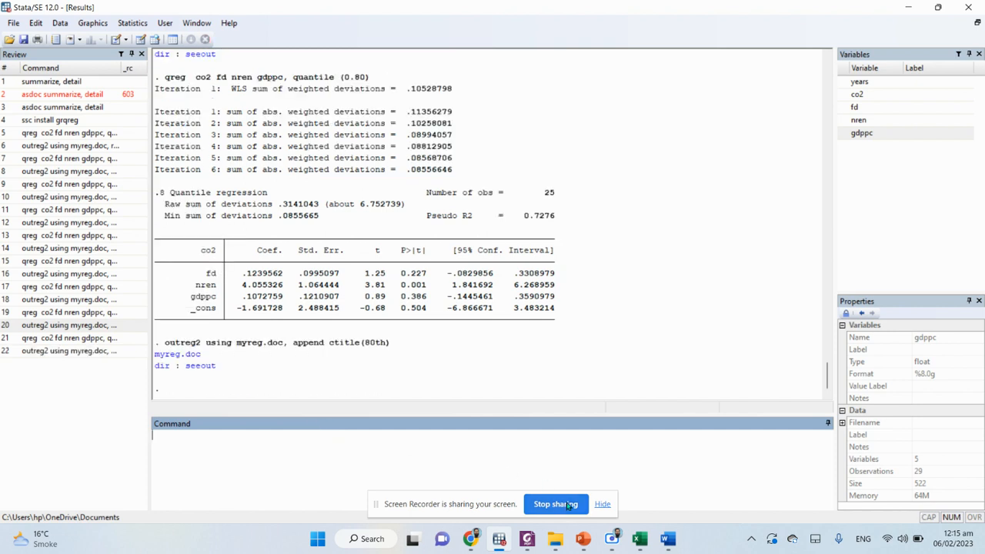
# Reuse the 0.80 qreg command to run the same regression with quantile (0.90)
pyautogui.click(99, 337)
pyautogui.press('Left')
pyautogui.press('Left')
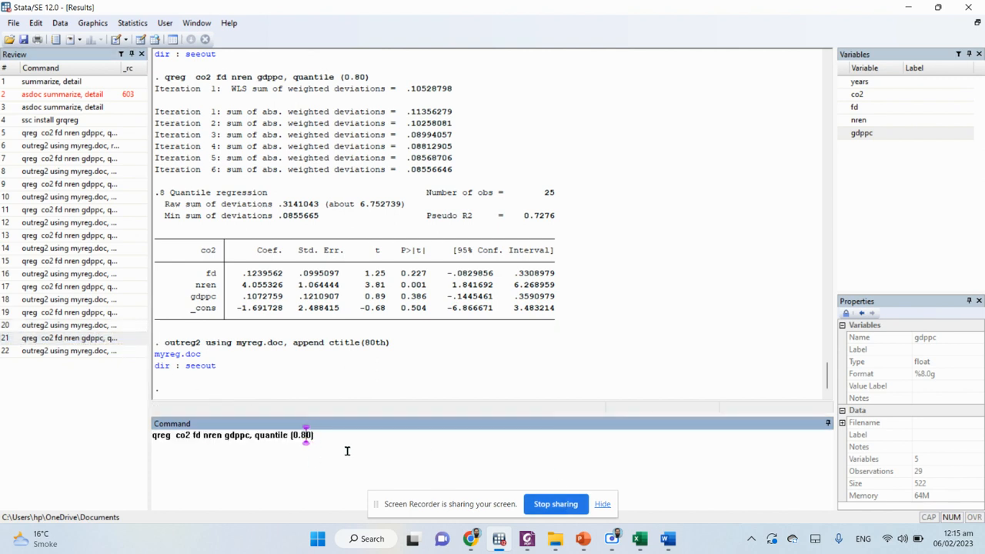
pyautogui.press('BackSpace')
pyautogui.write('9')
pyautogui.click(347, 451)
pyautogui.press('Return')
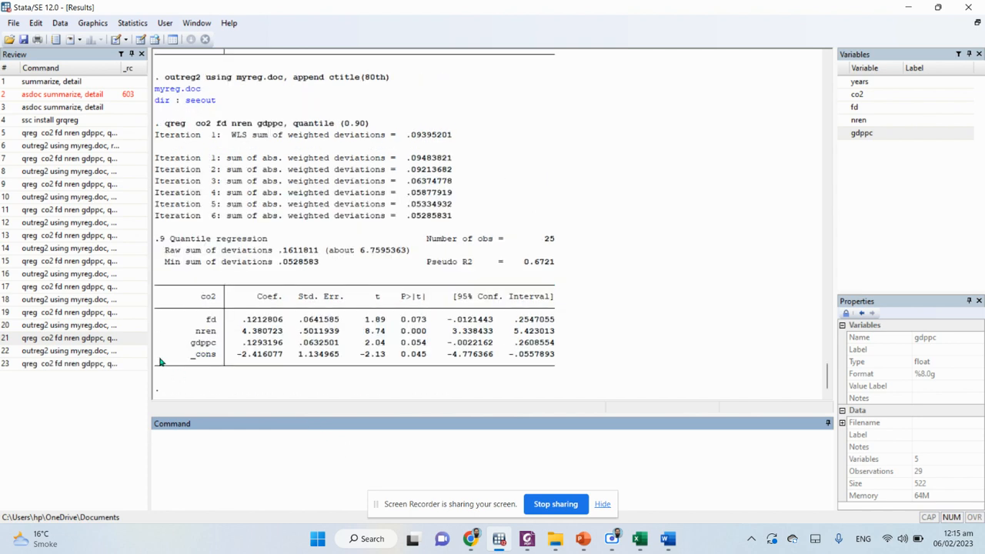
# Add the 0.90 quantile results to the exported file with "outreg2 using myreg.doc, append ctitle(90th)"
pyautogui.click(117, 352)
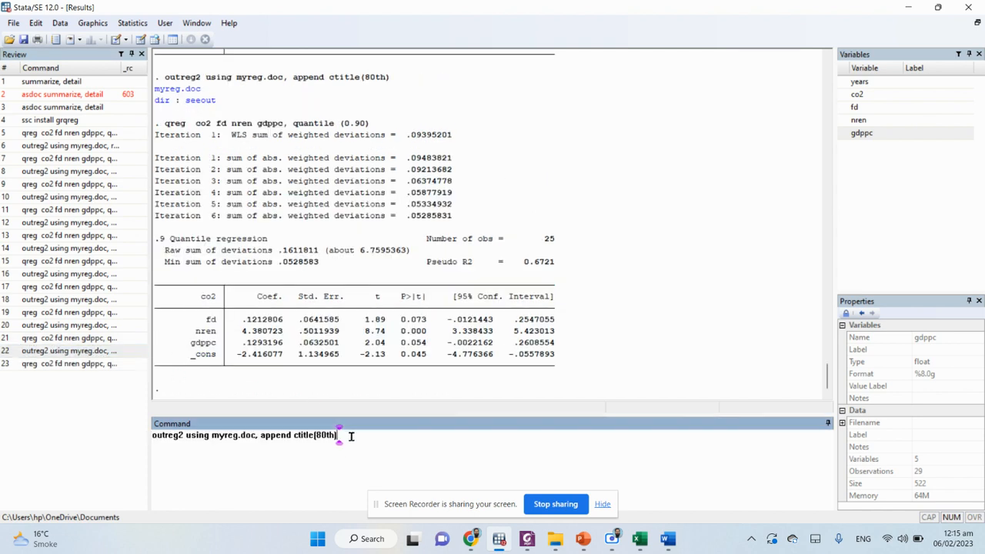
pyautogui.press('Left')
pyautogui.press('Left')
pyautogui.press('Left')
pyautogui.press('Left')
pyautogui.hotkey('shift', 'Left')
pyautogui.write('9')
pyautogui.press('Right')
pyautogui.press('Right')
pyautogui.press('Right')
pyautogui.press('Right')
pyautogui.press('Return')
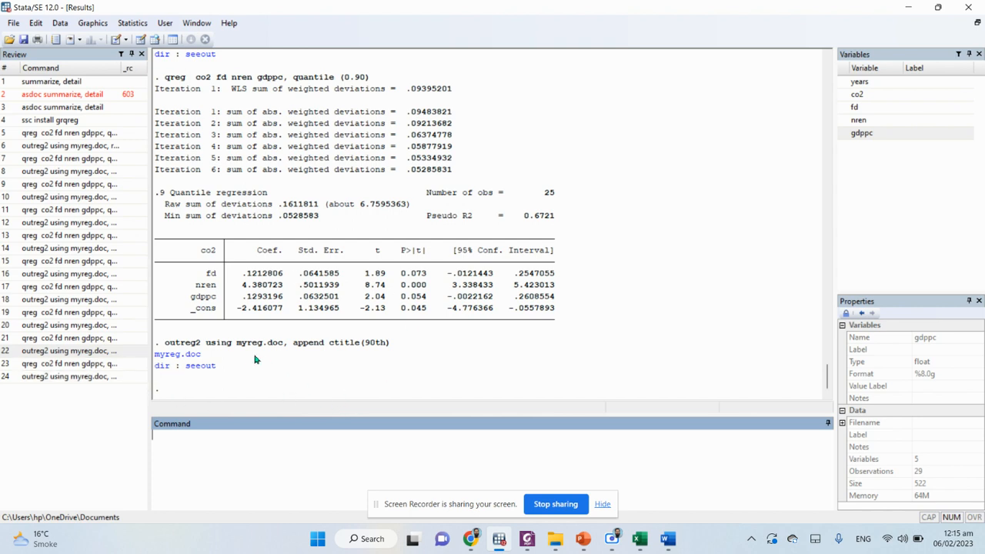
# Open the exported myreg.doc in Word and set its page orientation to Landscape
pyautogui.click(179, 356)
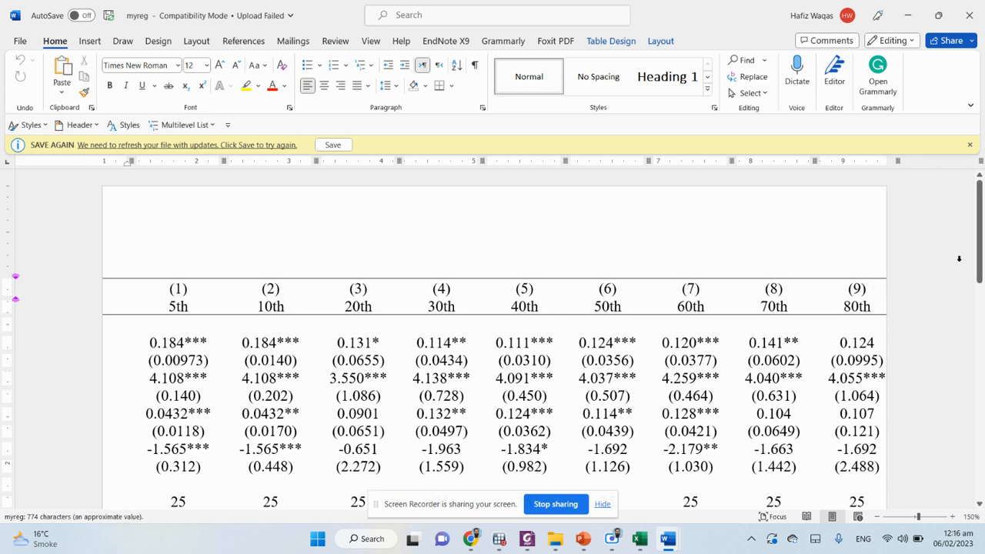
pyautogui.scroll(-5, 959, 258)
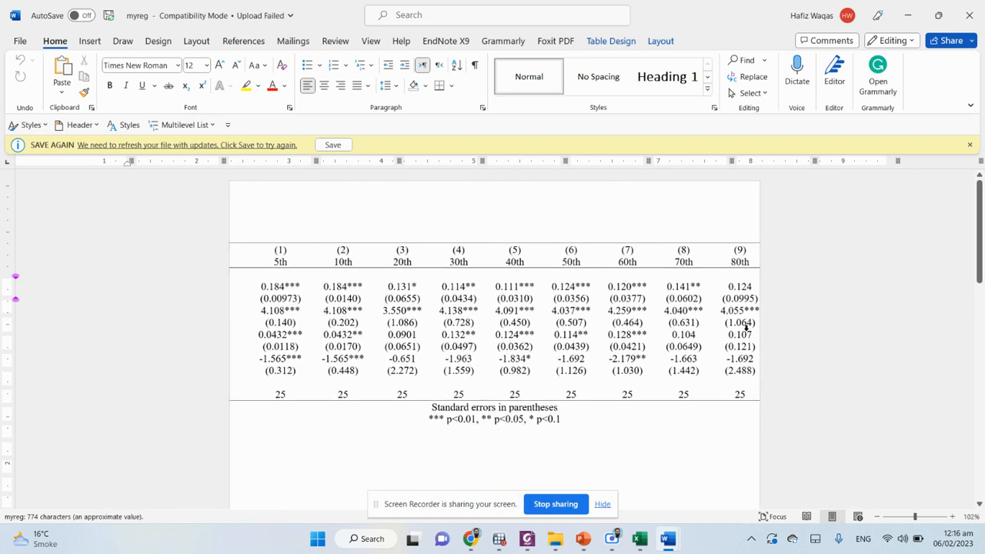
pyautogui.click(443, 294)
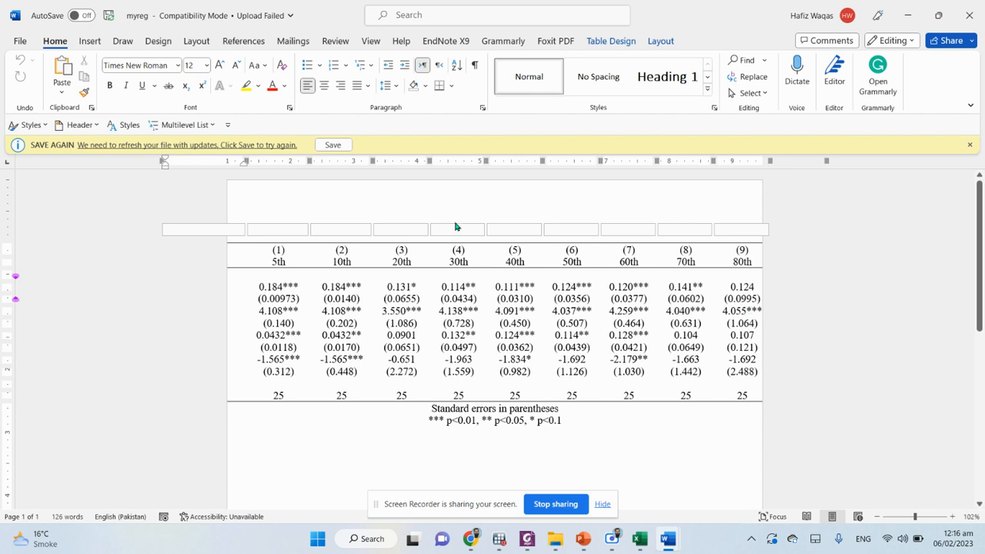
pyautogui.click(197, 42)
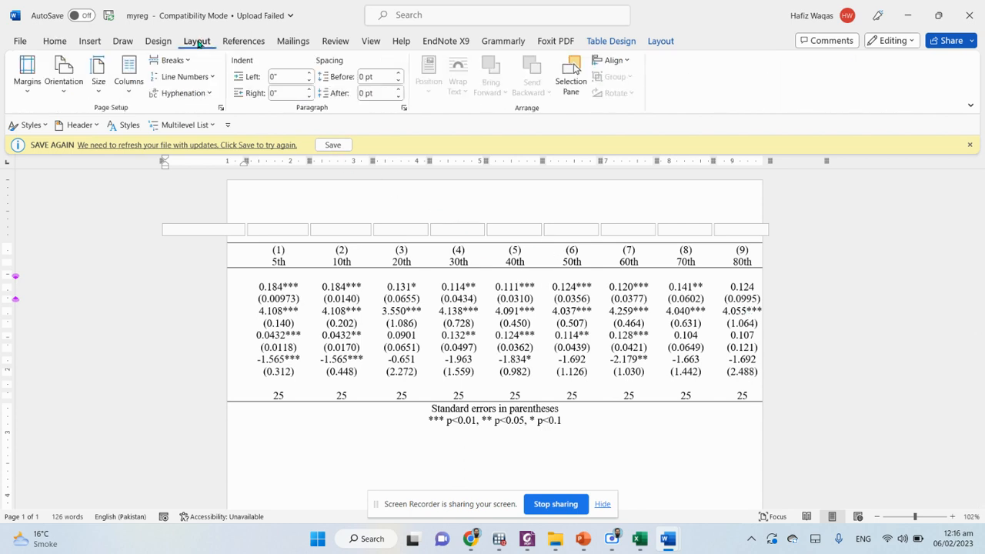
pyautogui.click(66, 89)
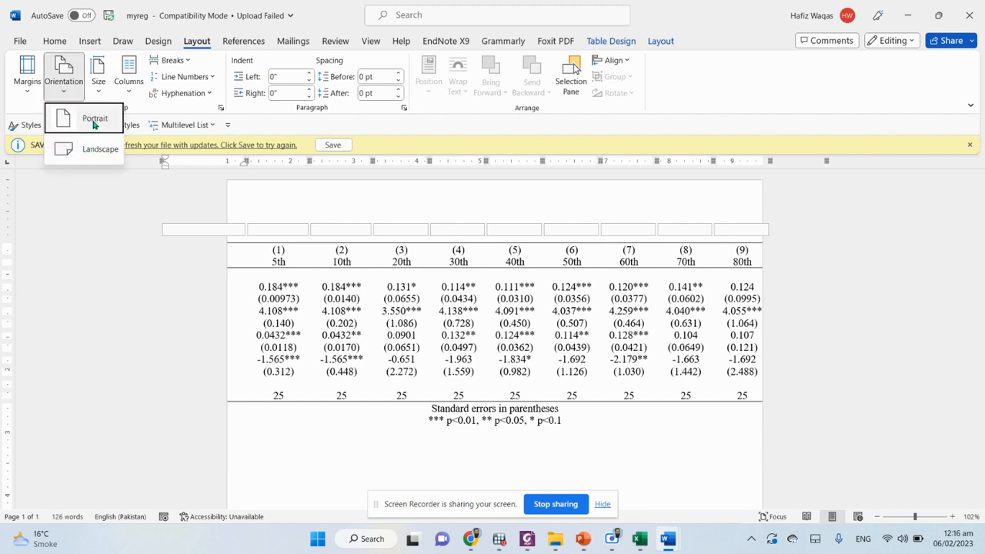
pyautogui.click(93, 152)
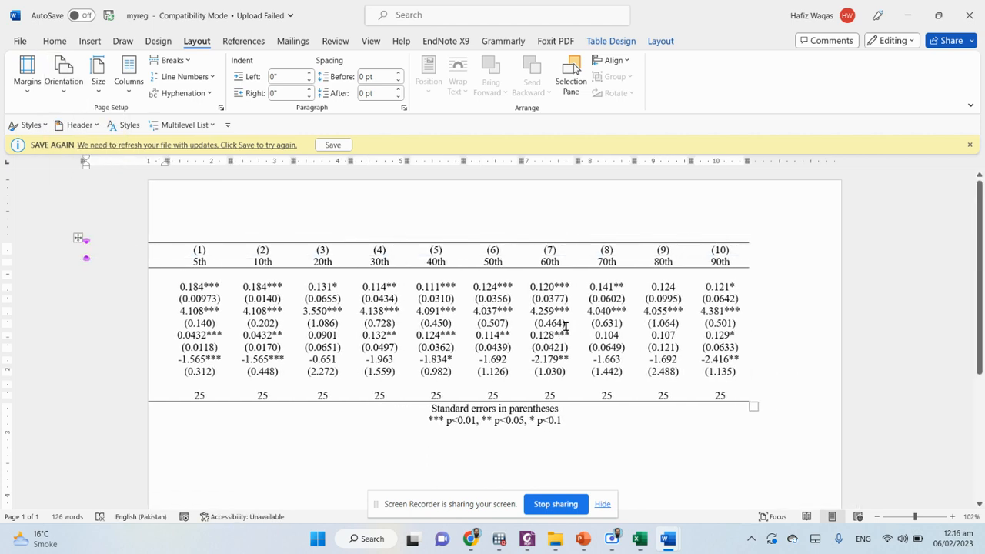
# Fit the whole regression table to the page with AutoFit to Window and dismiss the save-again notice
pyautogui.click(75, 237)
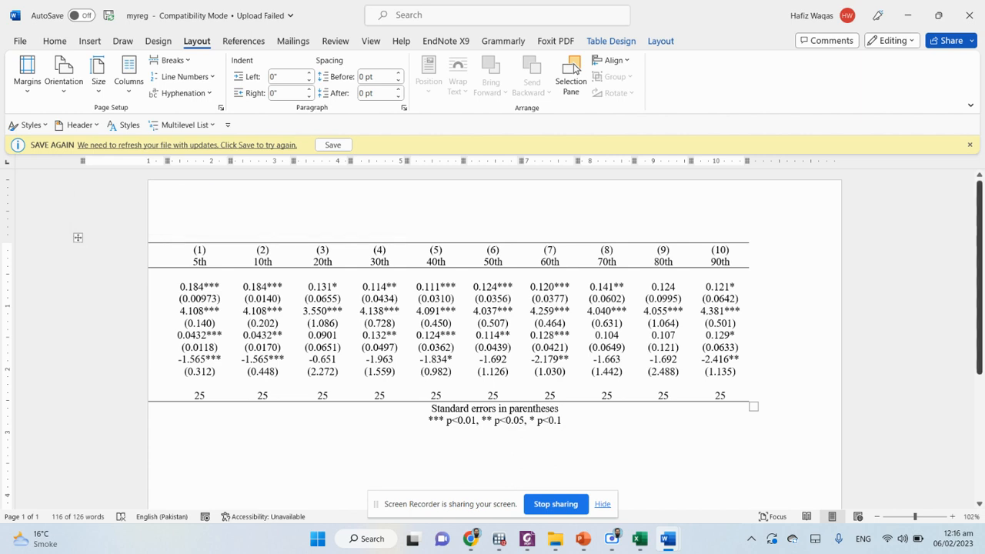
pyautogui.click(970, 148)
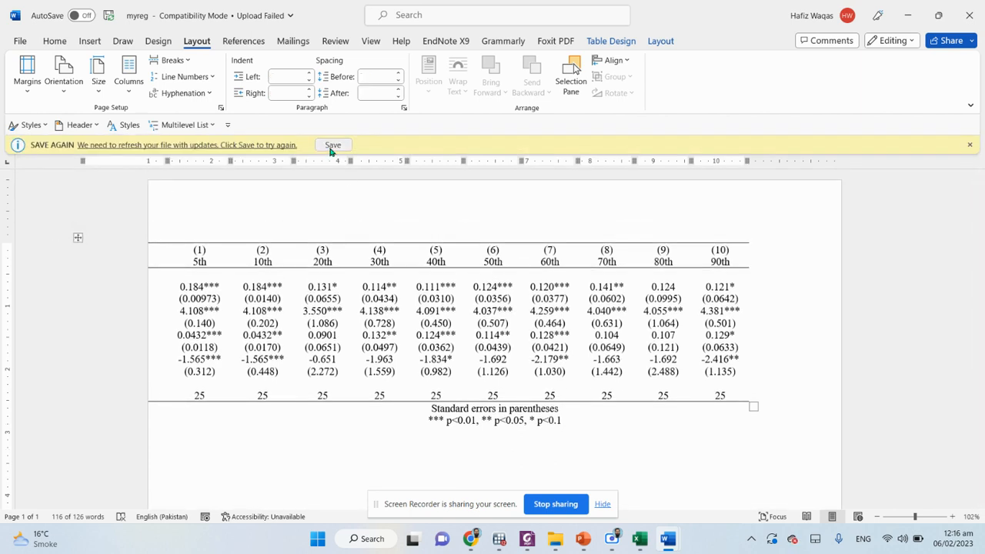
pyautogui.click(331, 145)
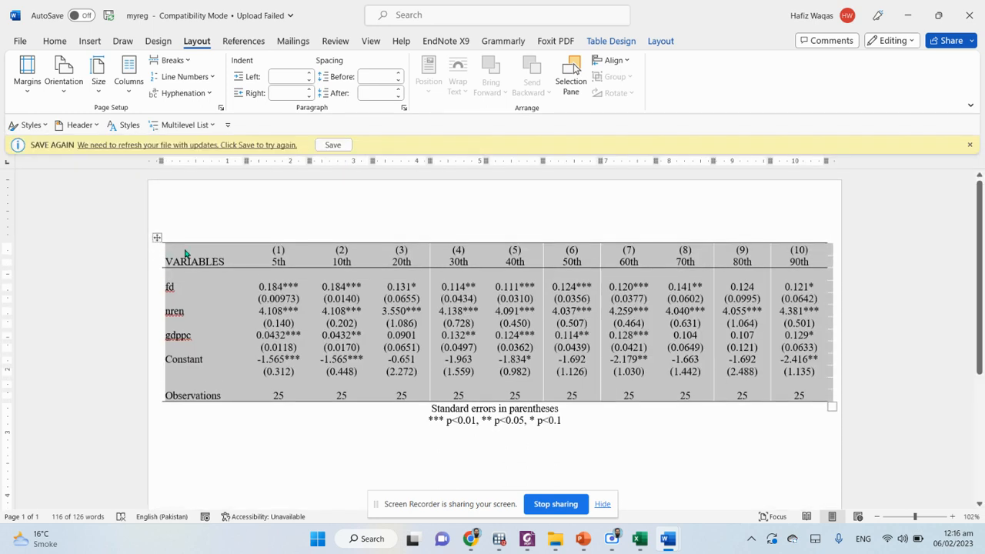
pyautogui.rightClick(384, 304)
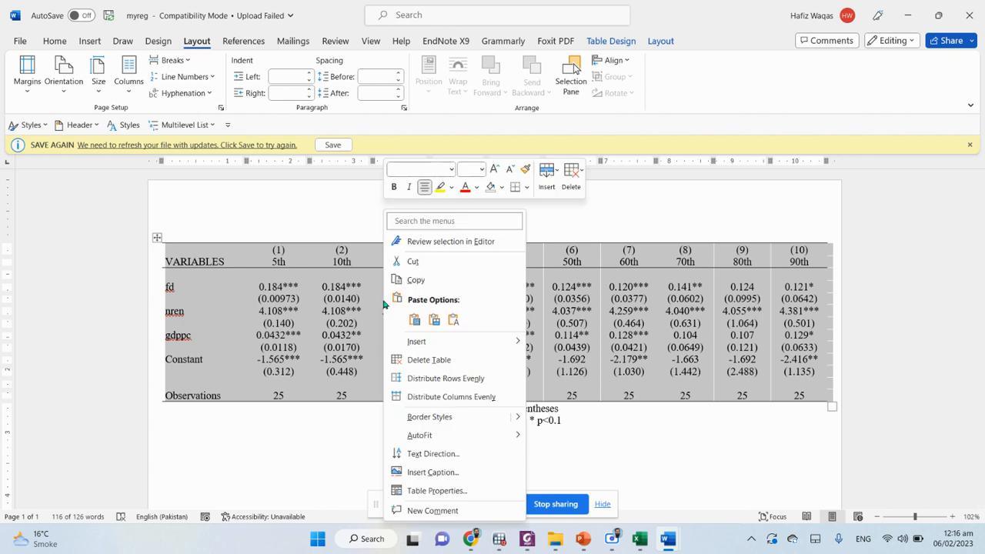
pyautogui.moveTo(462, 440)
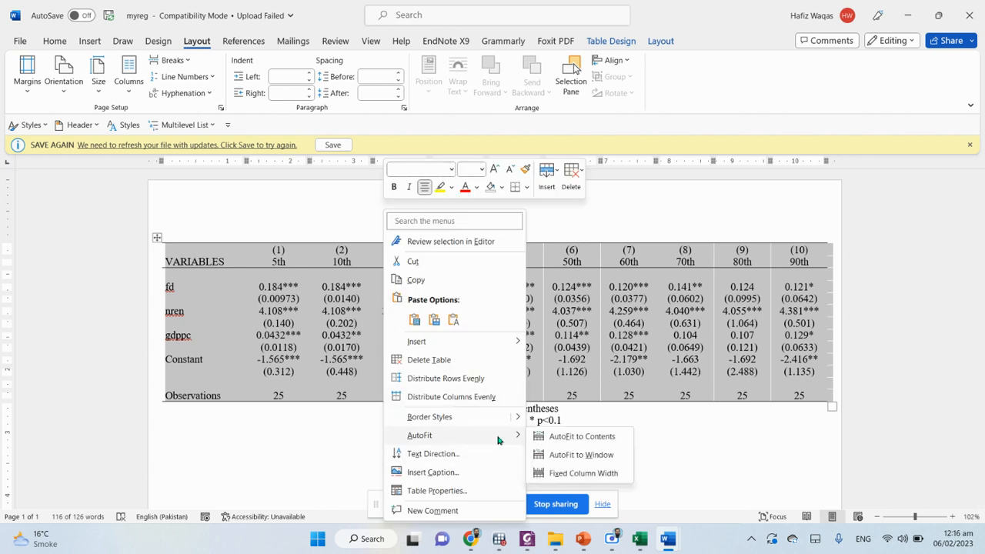
pyautogui.click(582, 454)
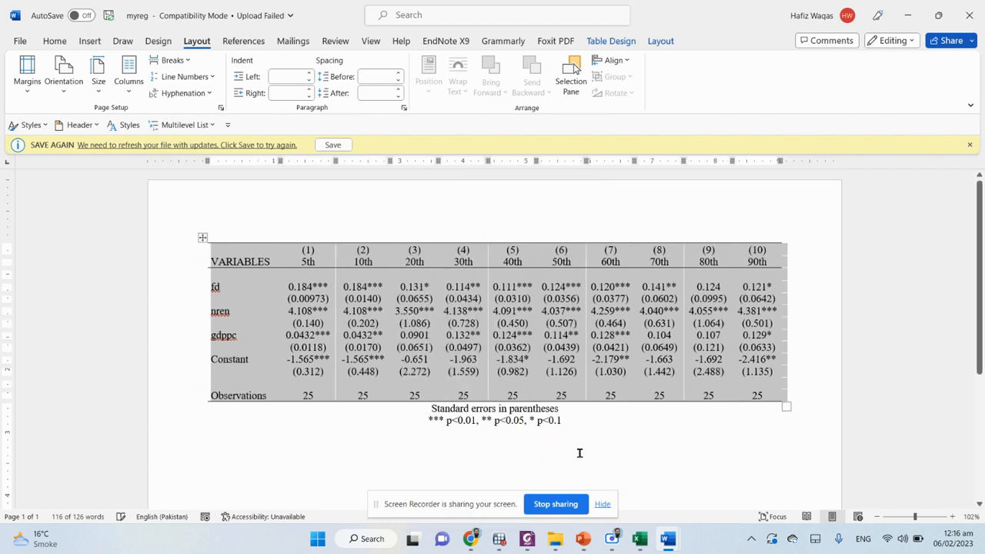
pyautogui.click(378, 374)
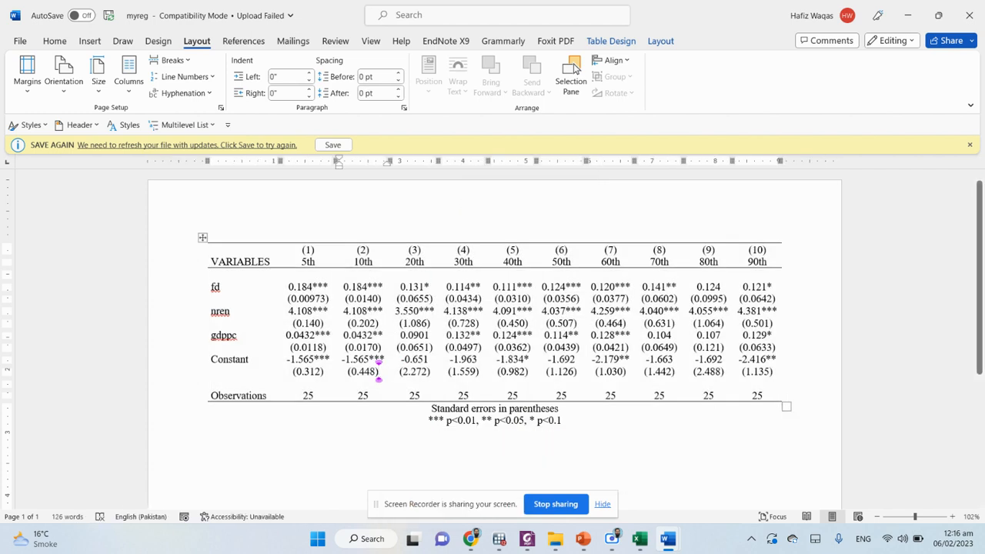
pyautogui.click(969, 145)
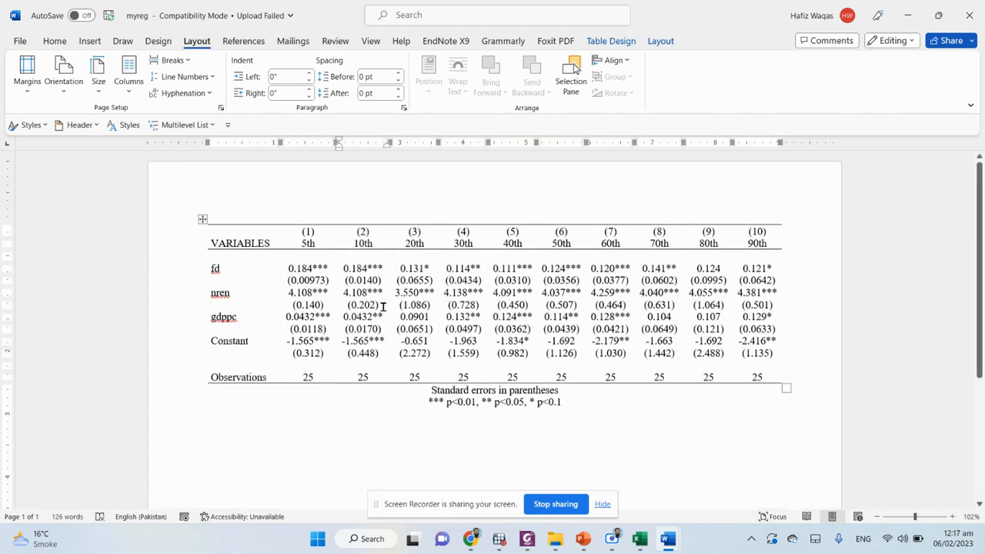
# Change the variable names fd, nren and gdppc in the table's first column to uppercase
pyautogui.click(228, 293)
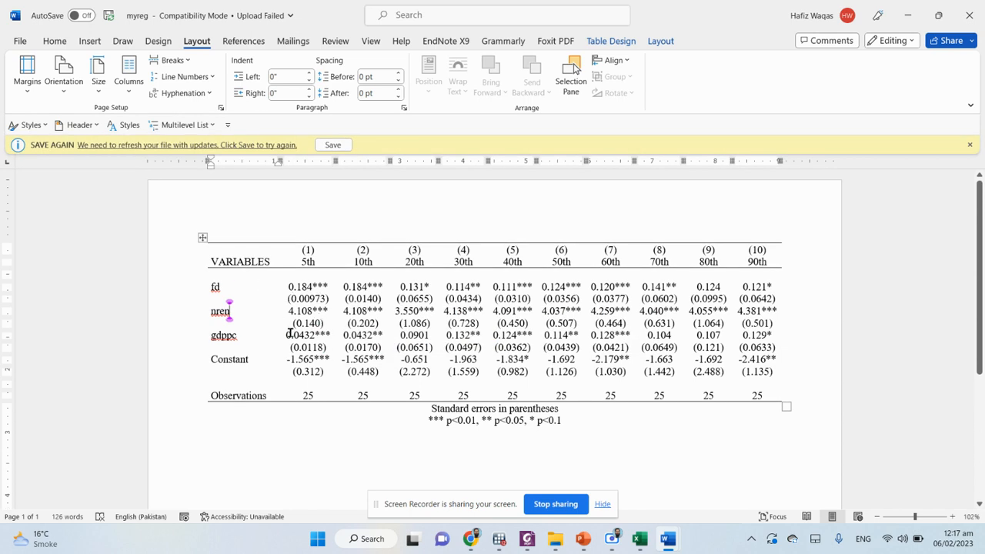
pyautogui.click(221, 287)
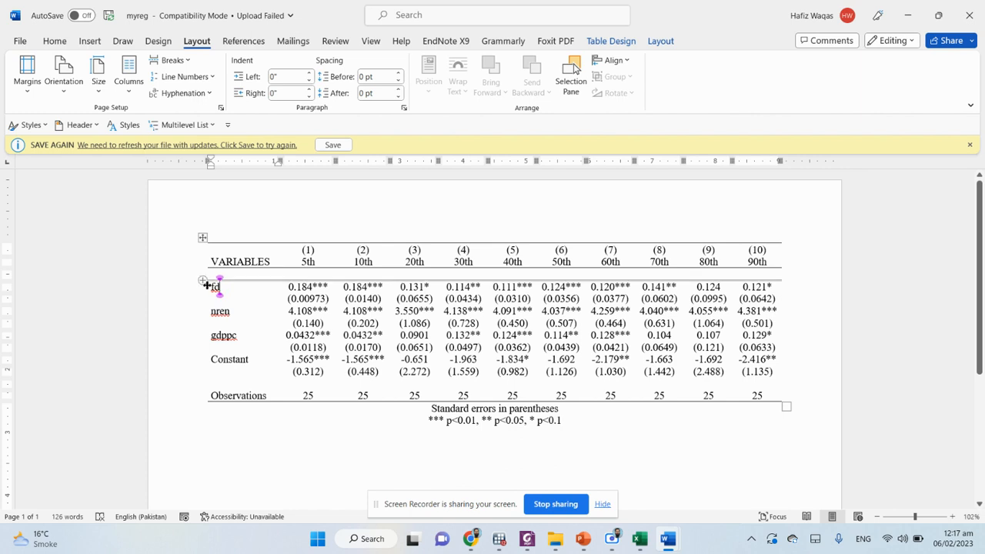
pyautogui.moveTo(212, 287); pyautogui.dragTo(252, 344)
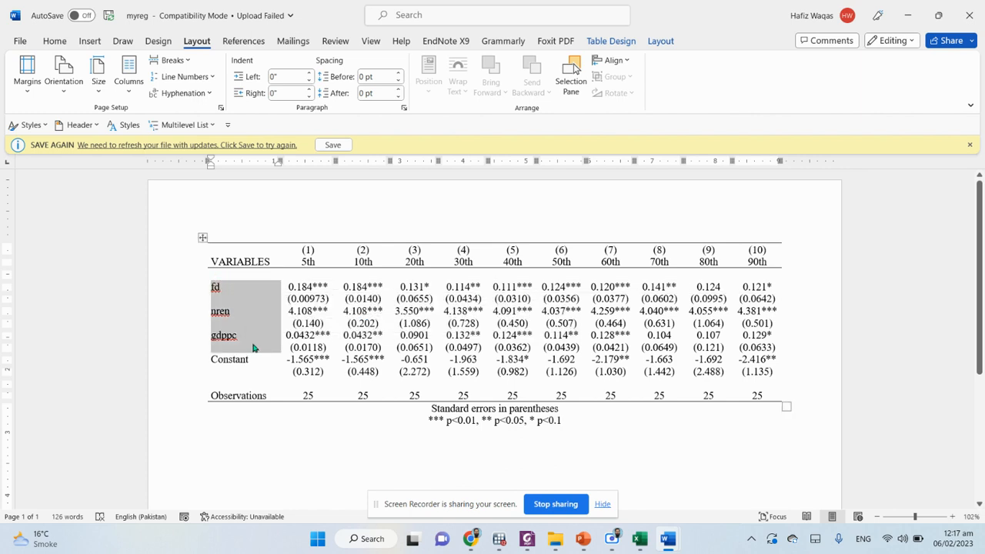
pyautogui.hotkey('shift', 'F3')
pyautogui.hotkey('shift', 'F3')
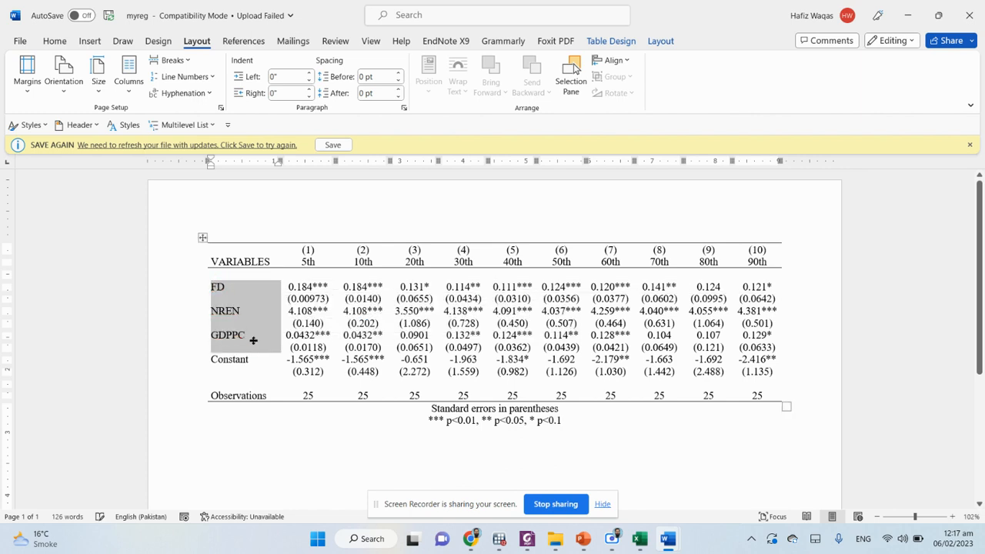
pyautogui.click(322, 349)
# Replace the VARIABLES heading in the table's first column with "CO2"
pyautogui.moveTo(270, 263); pyautogui.dragTo(211, 263)
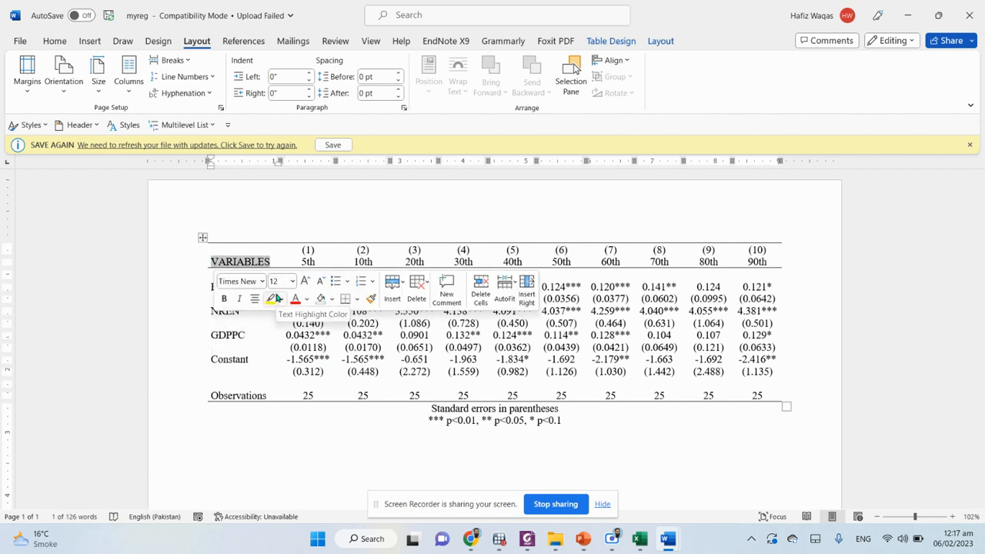
pyautogui.press('Delete')
pyautogui.write('CO@')
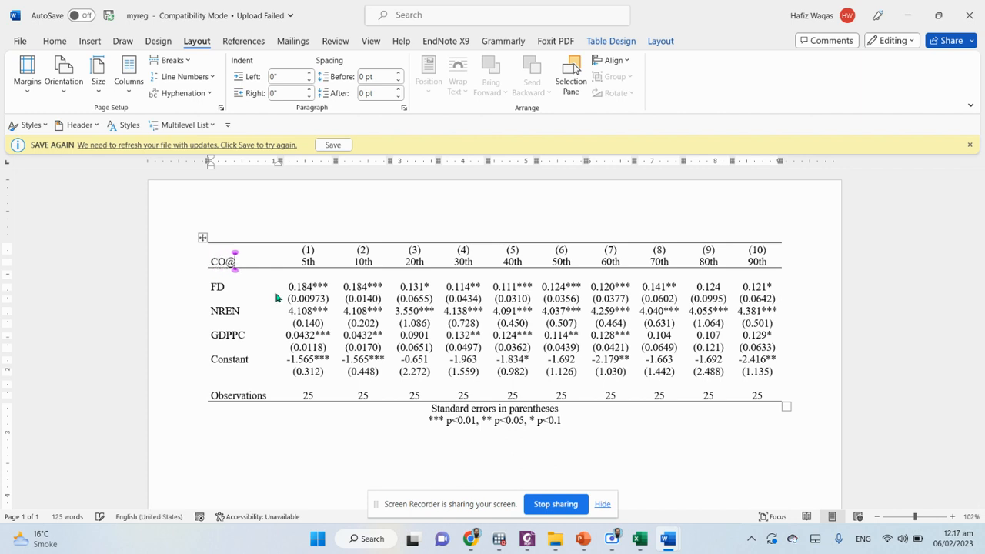
pyautogui.press('BackSpace')
pyautogui.write('2')
# Clear the column numbers (1) to (4) above the 5th, 10th, 20th and 30th quantile headings
pyautogui.press('Right')
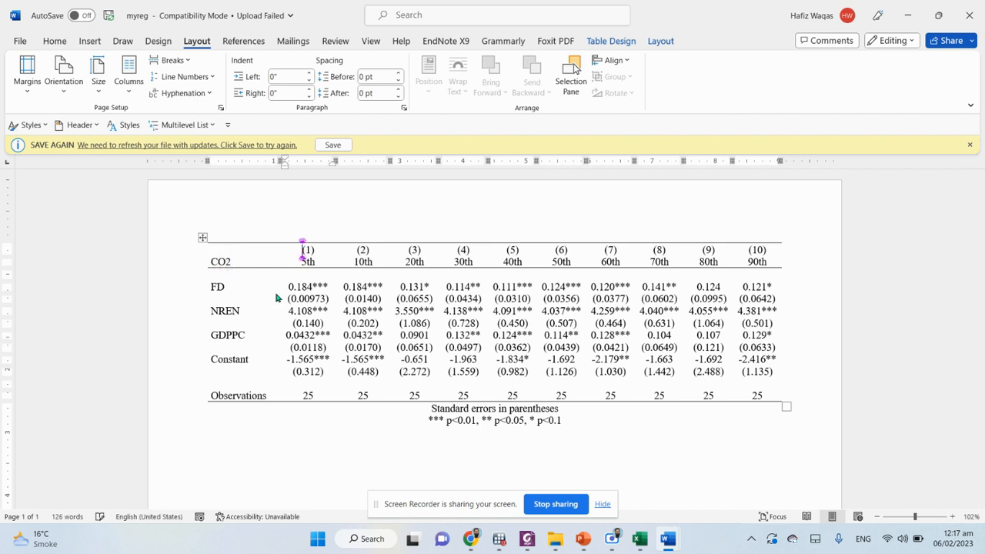
pyautogui.hotkey('shift', 'Right')
pyautogui.hotkey('shift', 'Right')
pyautogui.hotkey('shift', 'Right')
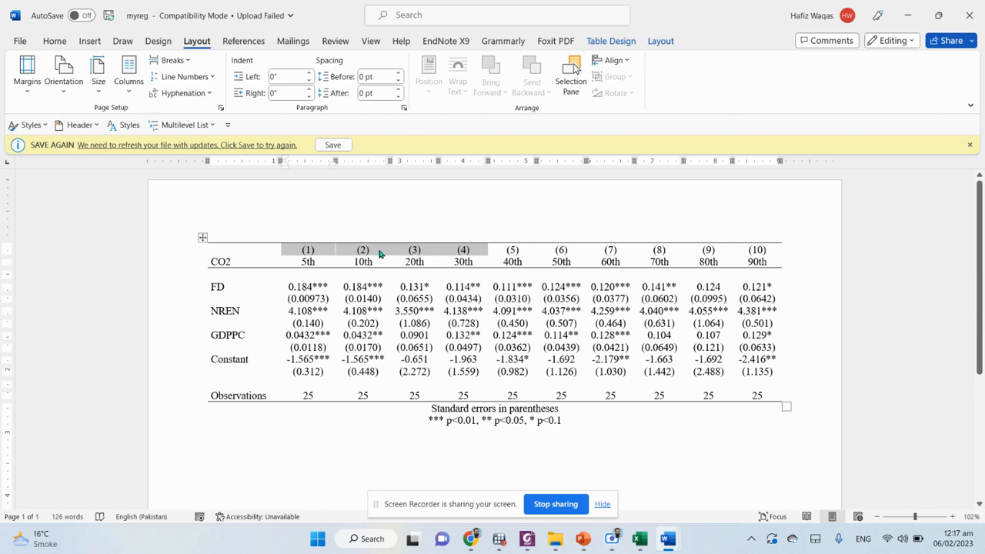
pyautogui.press('Delete')
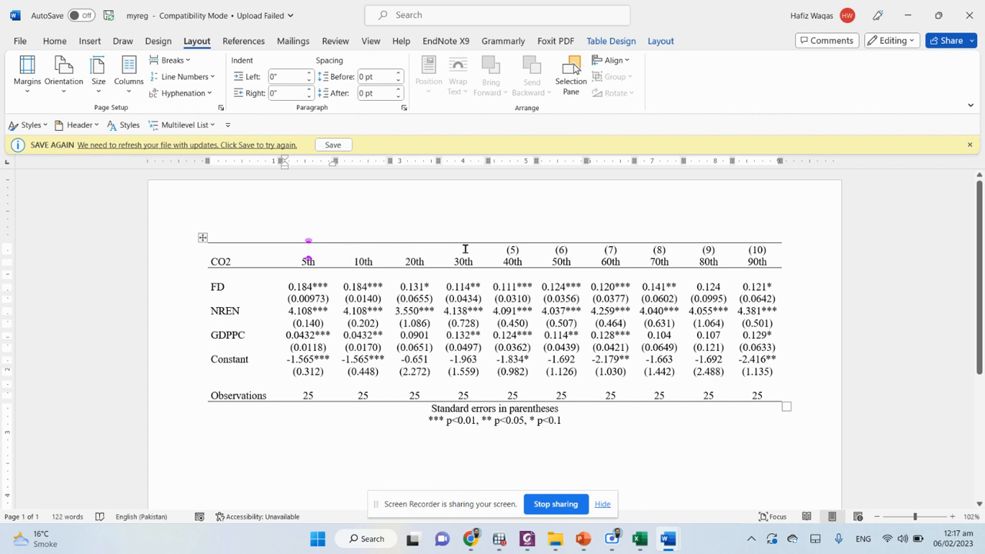
# Merge the four empty cells above the 5th to 30th quantile columns and enter the heading "Lower Order"
pyautogui.keyDown('shift'); pyautogui.click(465, 249); pyautogui.keyUp('shift')
pyautogui.rightClick(355, 252)
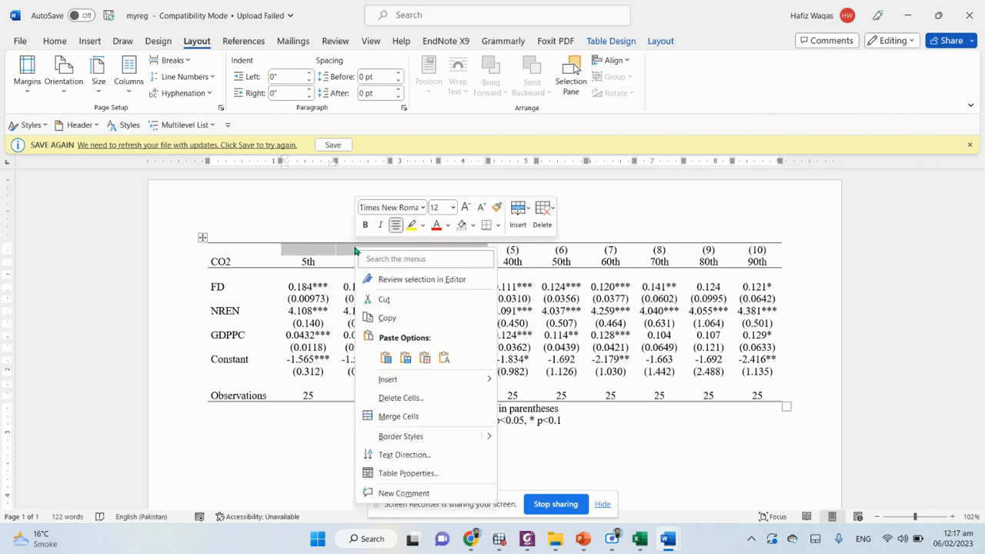
pyautogui.click(431, 416)
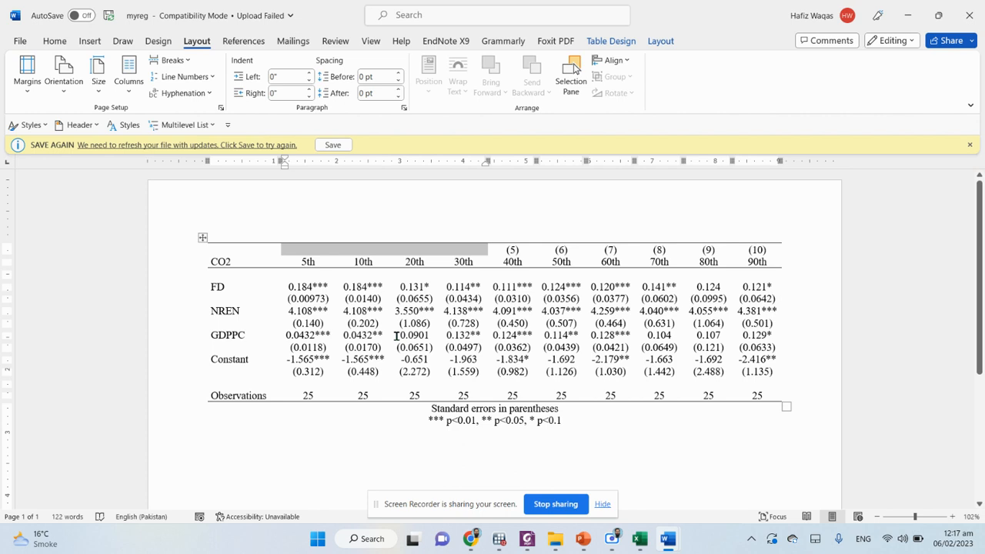
pyautogui.write('Lower Or')
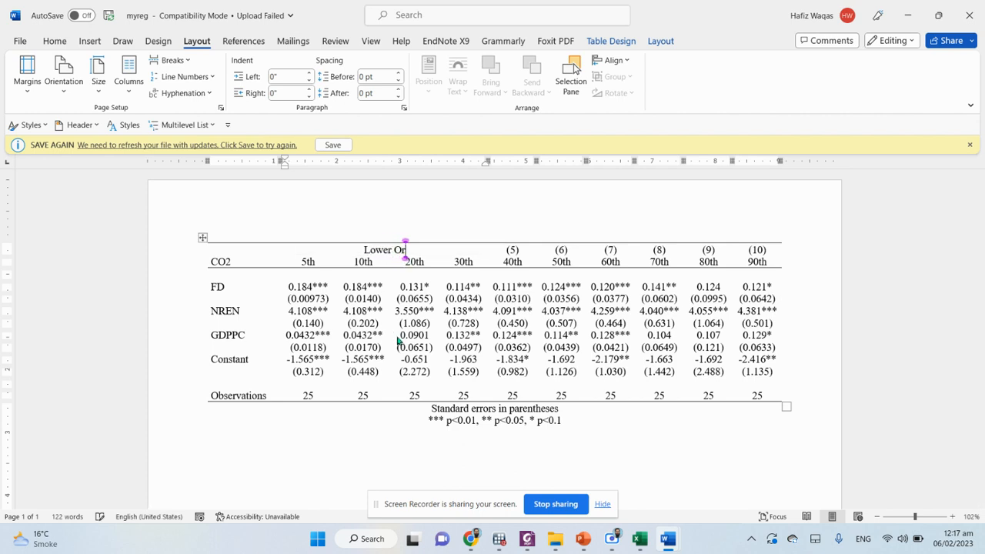
pyautogui.write('der')
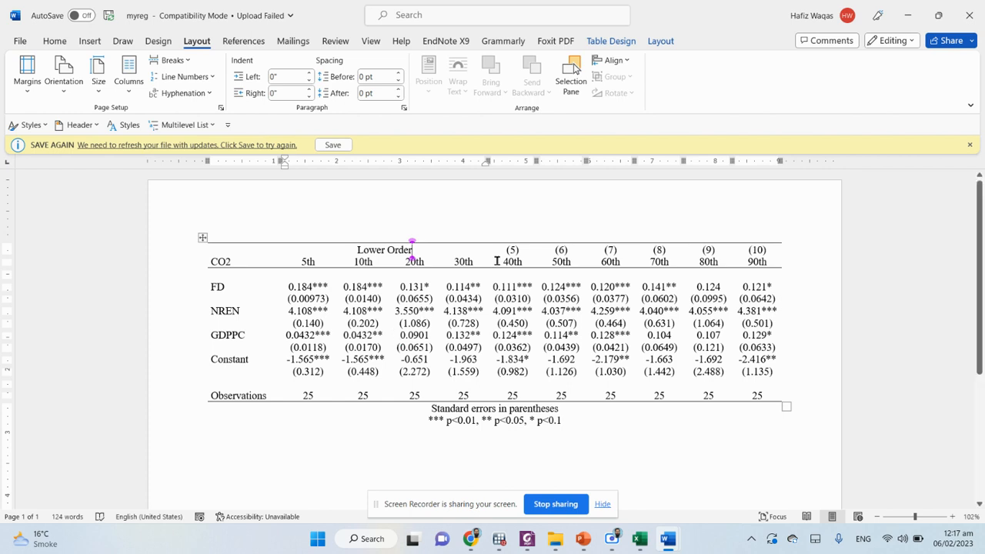
# Clear the column numbers (5) to (7) above the 40th, 50th and 60th quantile headings
pyautogui.click(505, 250)
pyautogui.hotkey('shift', 'Right')
pyautogui.hotkey('shift', 'Right')
pyautogui.hotkey('shift', 'Right')
pyautogui.hotkey('shift', 'Right')
pyautogui.hotkey('shift', 'Right')
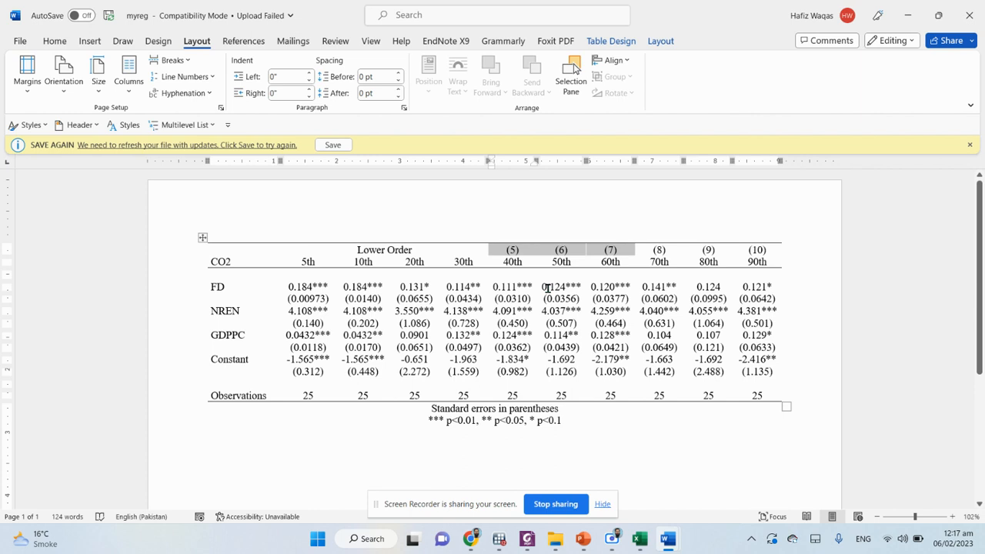
pyautogui.press('BackSpace')
# Merge the three empty cells above the 40th to 60th quantile columns and enter the heading "Medium Order"
pyautogui.hotkey('shift', 'Right')
pyautogui.hotkey('shift', 'Right')
pyautogui.hotkey('shift', 'Right')
pyautogui.rightClick(542, 253)
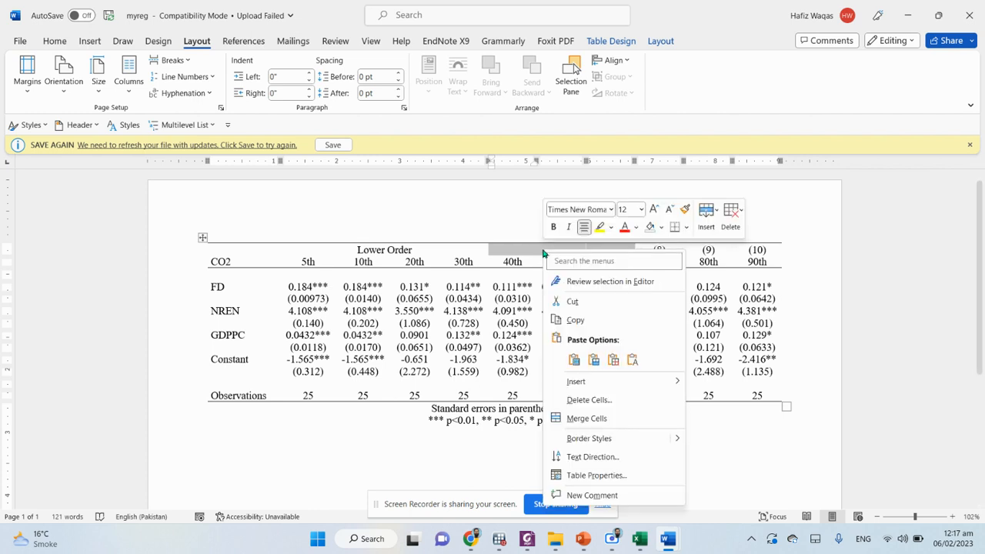
pyautogui.click(578, 419)
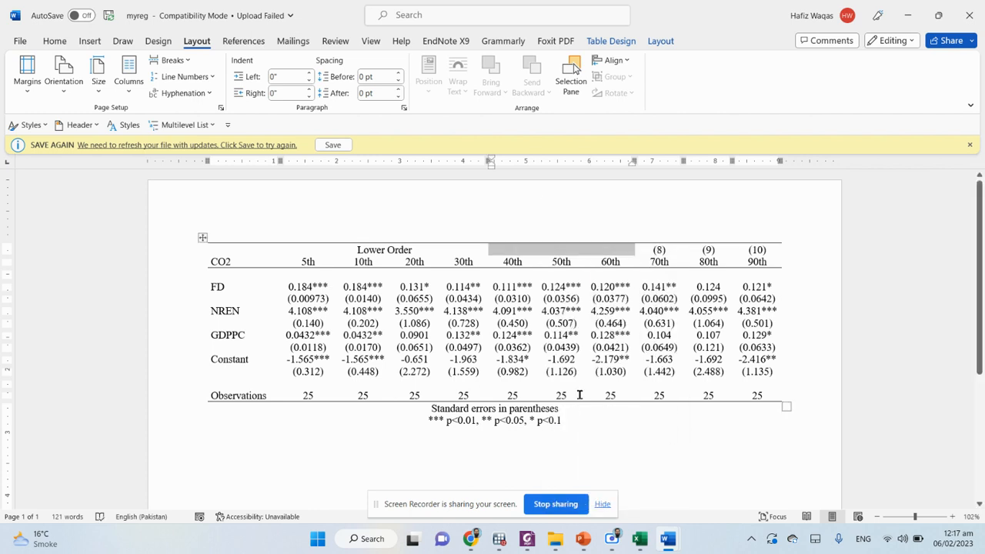
pyautogui.write('Midium')
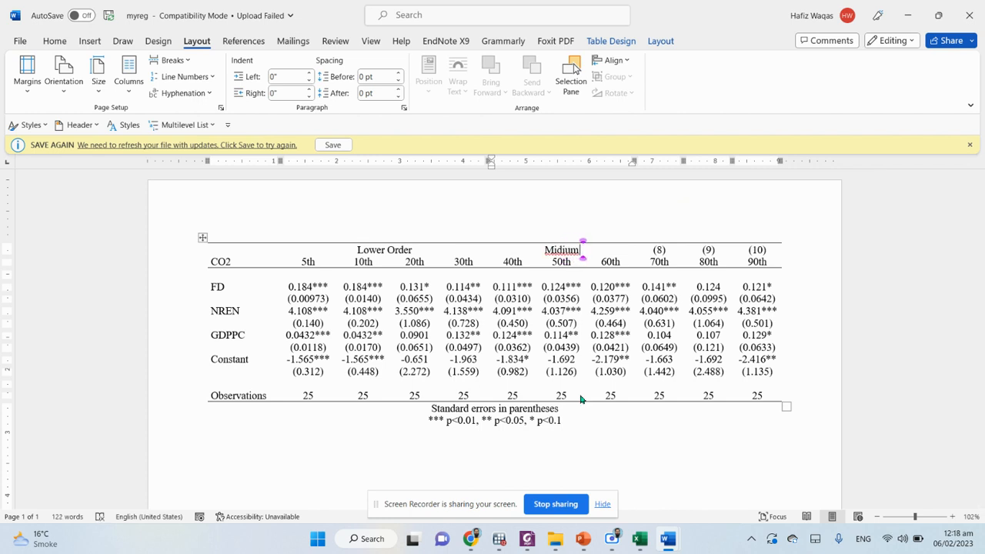
pyautogui.press('BackSpace')
pyautogui.press('BackSpace')
pyautogui.press('BackSpace')
pyautogui.press('BackSpace')
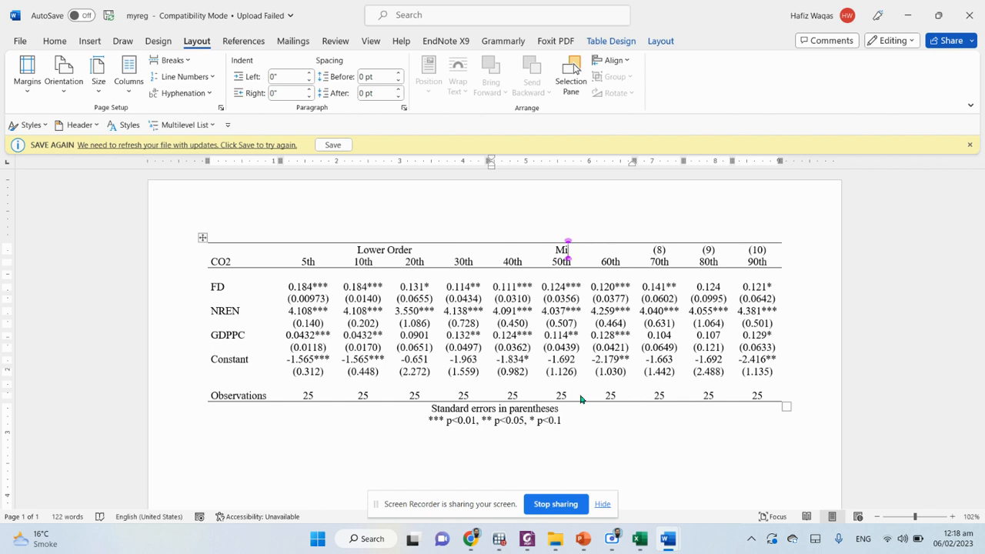
pyautogui.press('BackSpace')
pyautogui.write('edium Order')
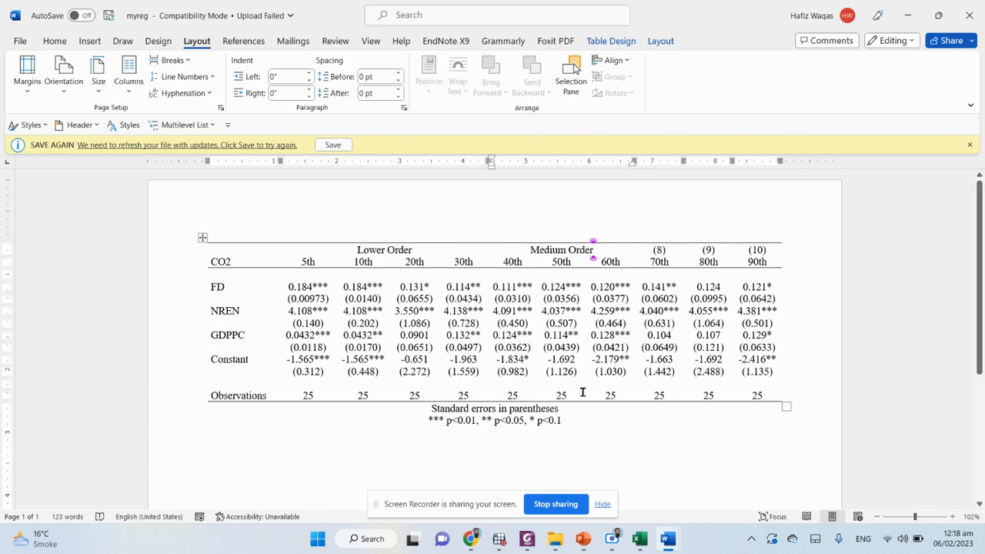
# Clear the column numbers (8) to (10) above the 70th, 80th and 90th quantile headings
pyautogui.hotkey('shift', 'Right')
pyautogui.hotkey('shift', 'Right')
pyautogui.hotkey('shift', 'Right')
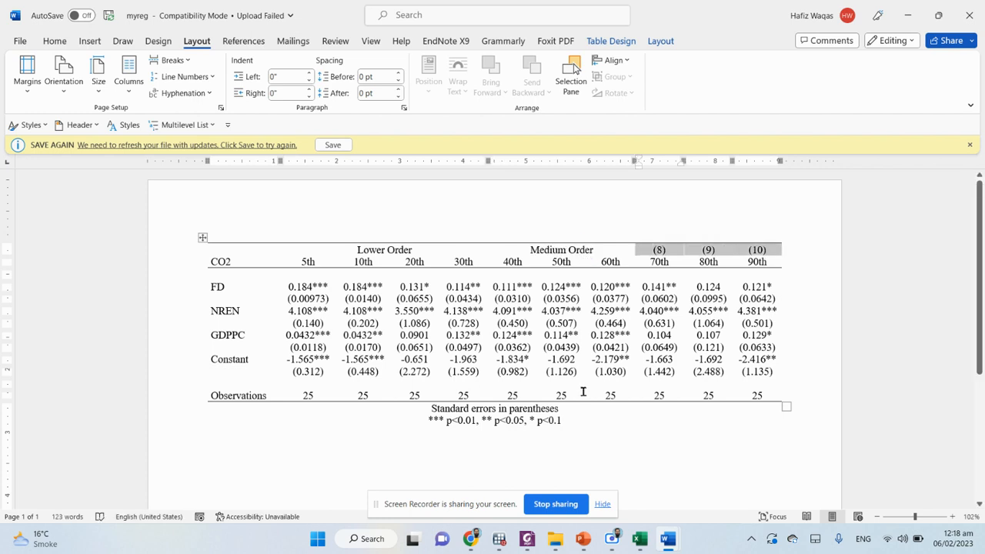
pyautogui.press('Delete')
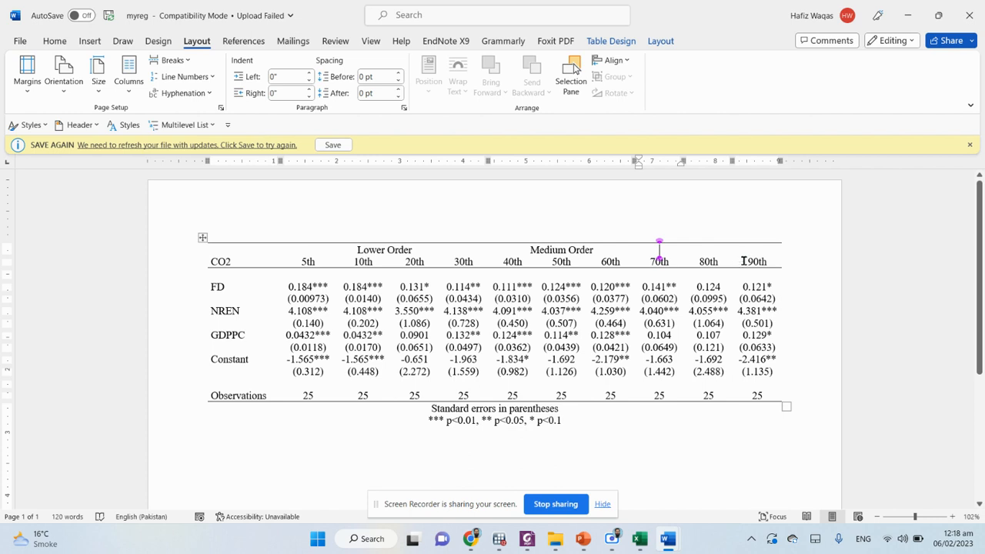
# Merge the three empty cells above the 70th to 90th quantile columns and enter the heading "Higher Order"
pyautogui.moveTo(755, 252); pyautogui.dragTo(689, 257)
pyautogui.rightClick(692, 252)
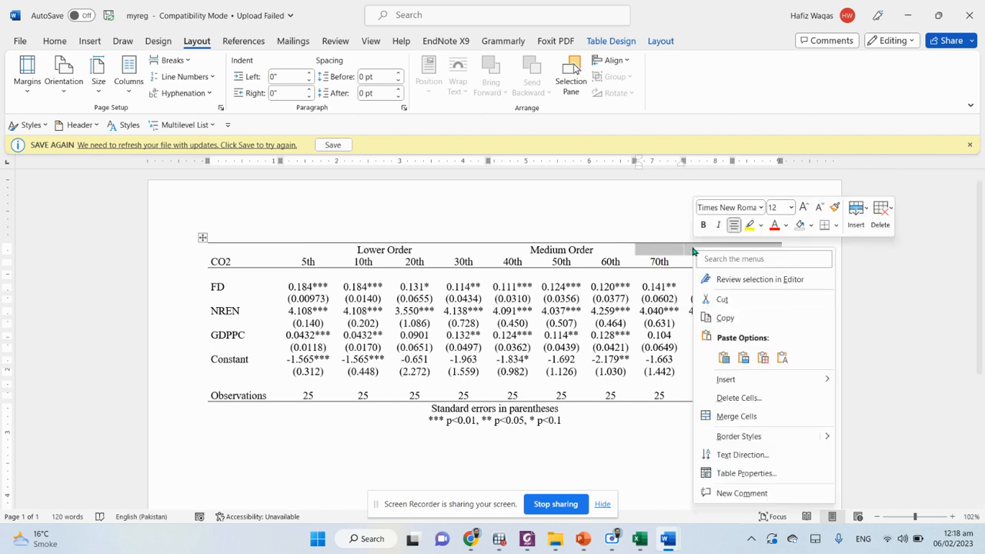
pyautogui.click(727, 415)
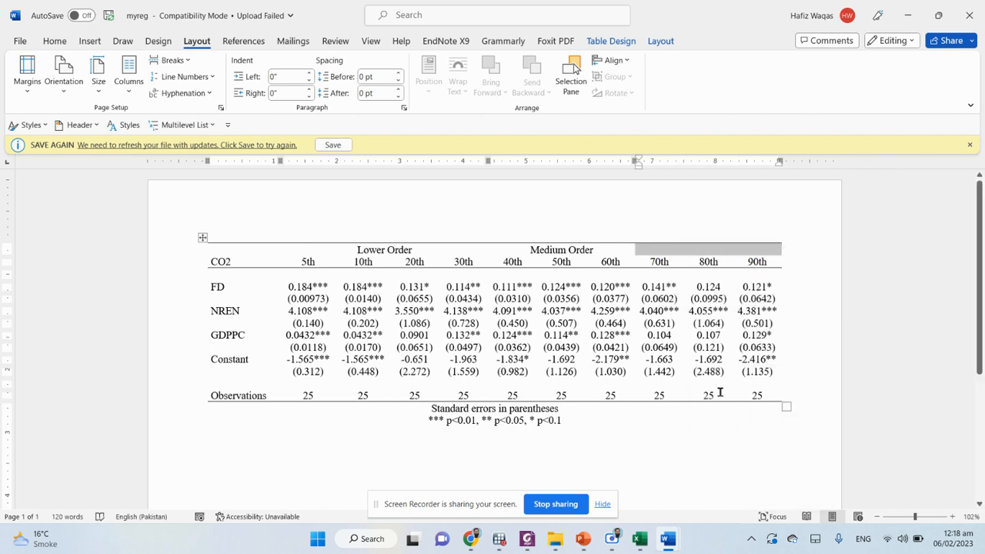
pyautogui.write('Higher ORder')
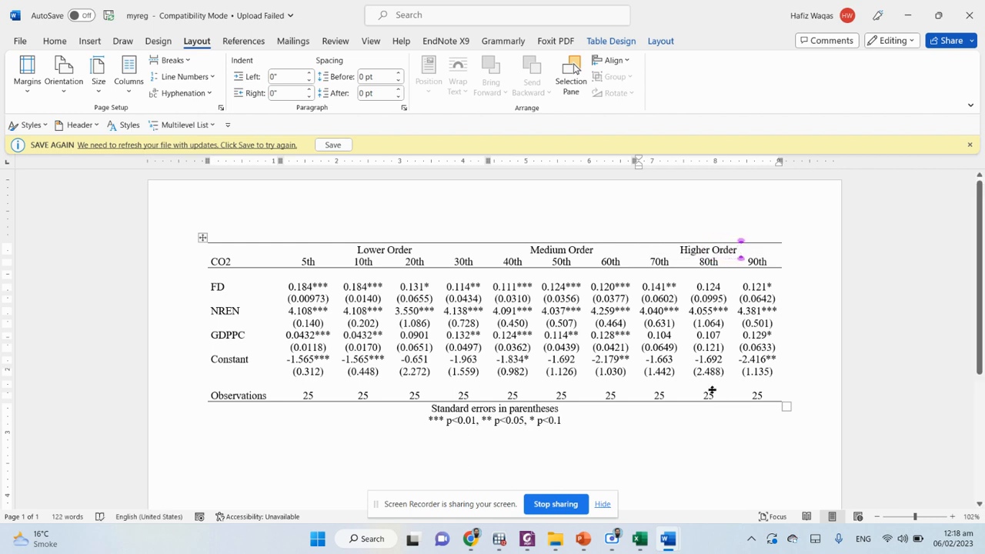
# Join the significance-level line to the standard-errors line beneath the table, separating the two parts with a comma
pyautogui.click(428, 421)
pyautogui.click(249, 383)
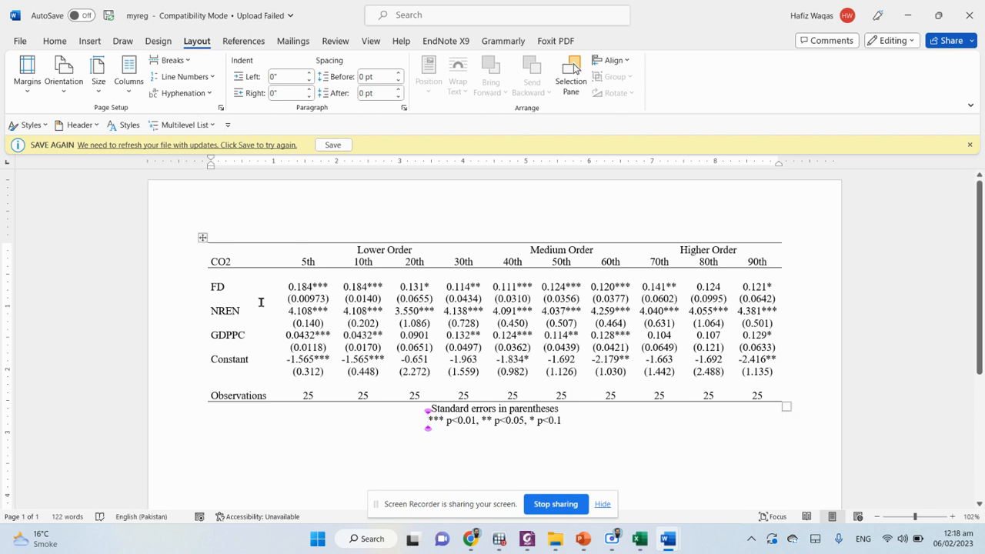
pyautogui.click(204, 238)
pyautogui.click(411, 420)
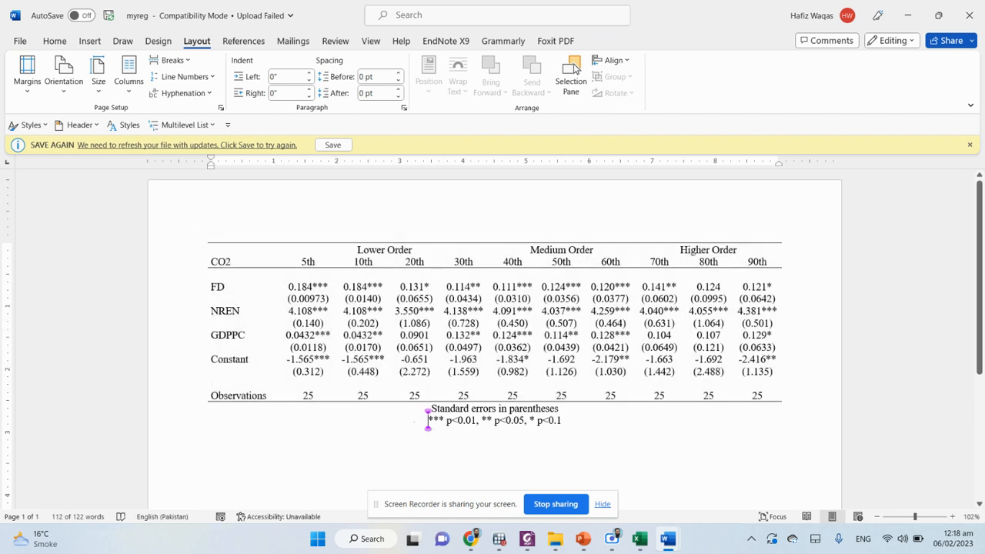
pyautogui.press('BackSpace')
pyautogui.press('BackSpace')
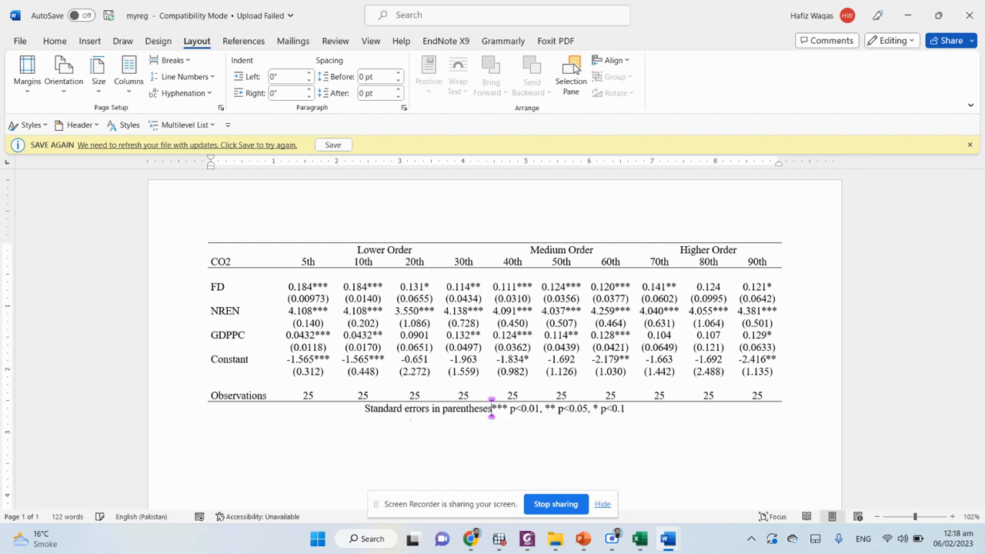
pyautogui.write(',')
pyautogui.press('Home')
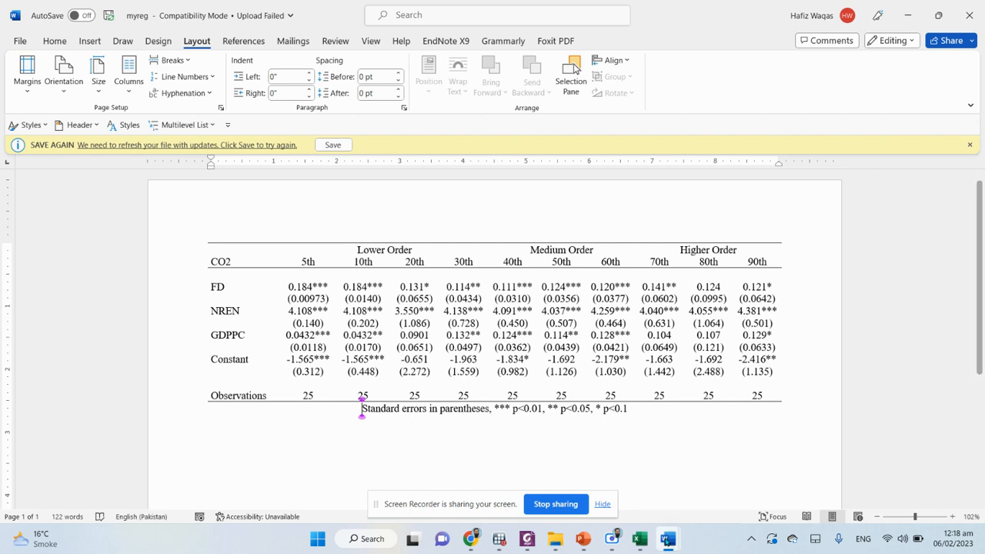
# Insert "Note: CO2; carobn emission," before the standard-errors text beneath the table
pyautogui.moveTo(667, 541)
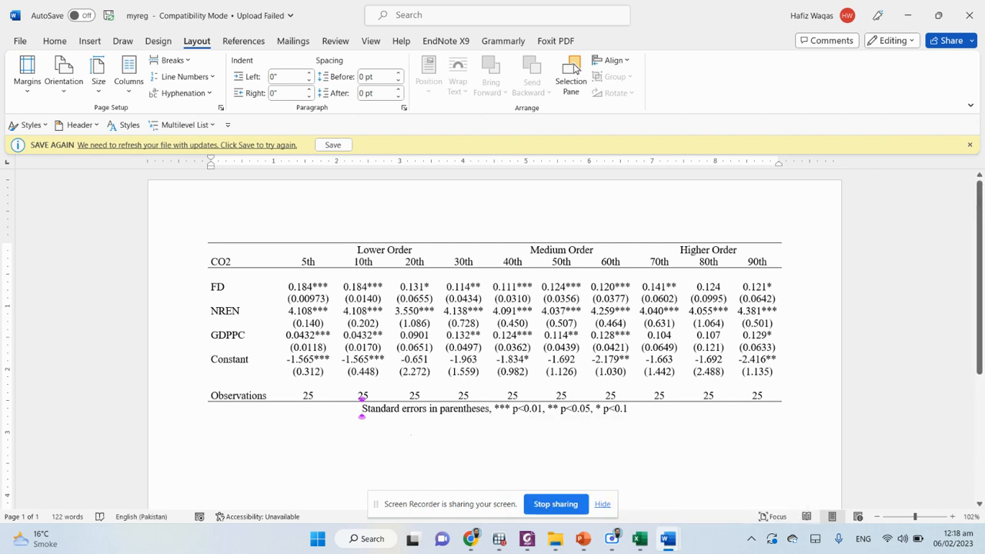
pyautogui.write('Note: ')
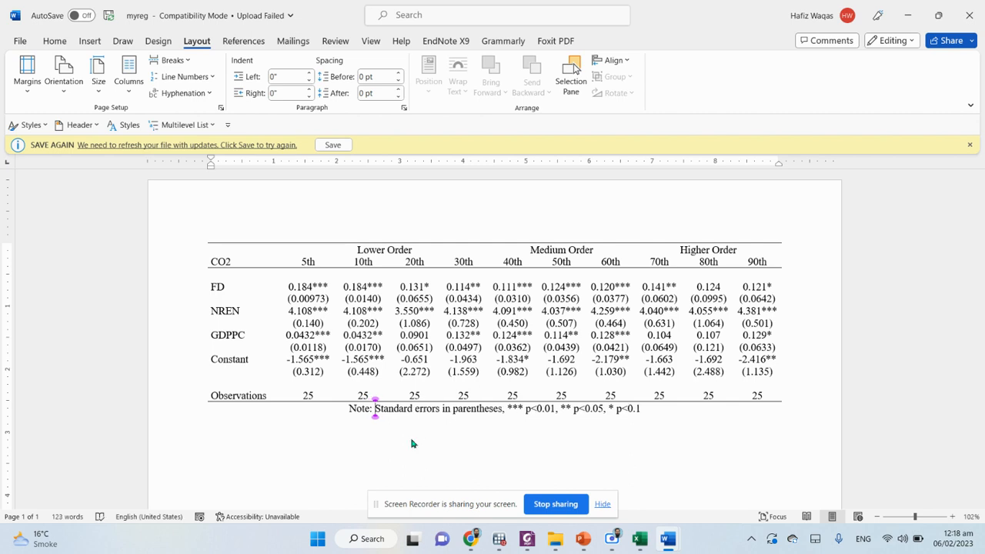
pyautogui.write('CO2')
pyautogui.write('; carobn emis')
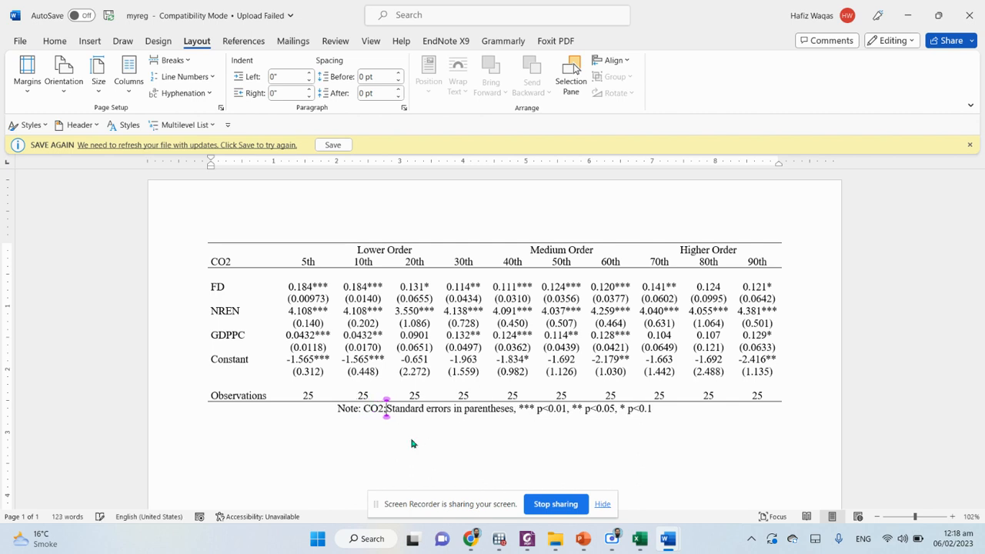
pyautogui.write('sion, ')
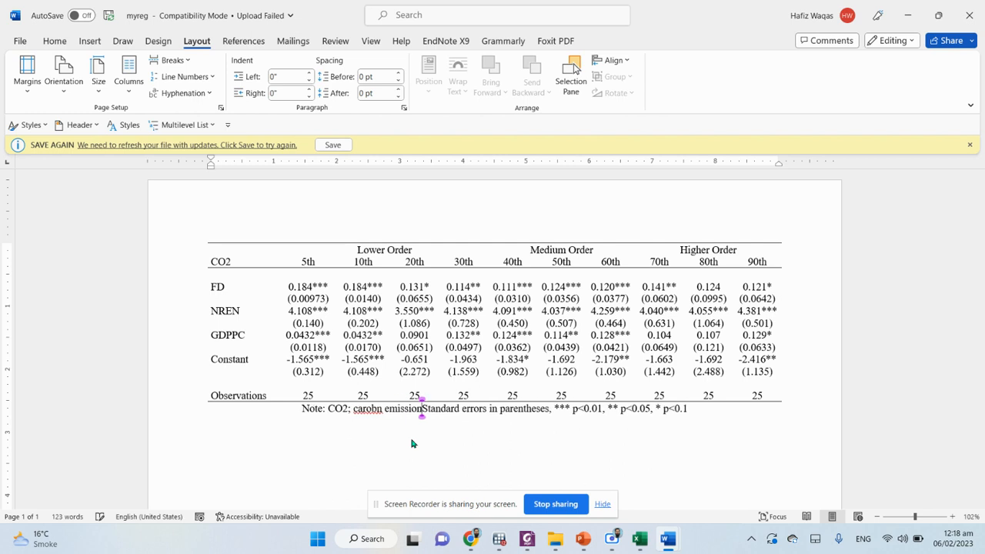
# Add "FD; financial development, NREN; non-renewable energy," to the note and move the standard-errors text onto its own line
pyautogui.write('FD')
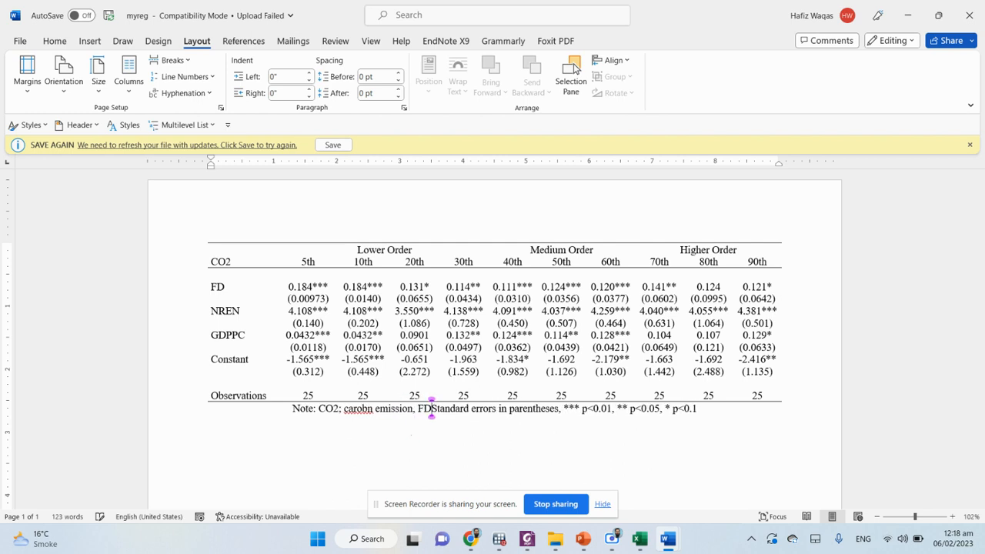
pyautogui.write(';')
pyautogui.press('Return')
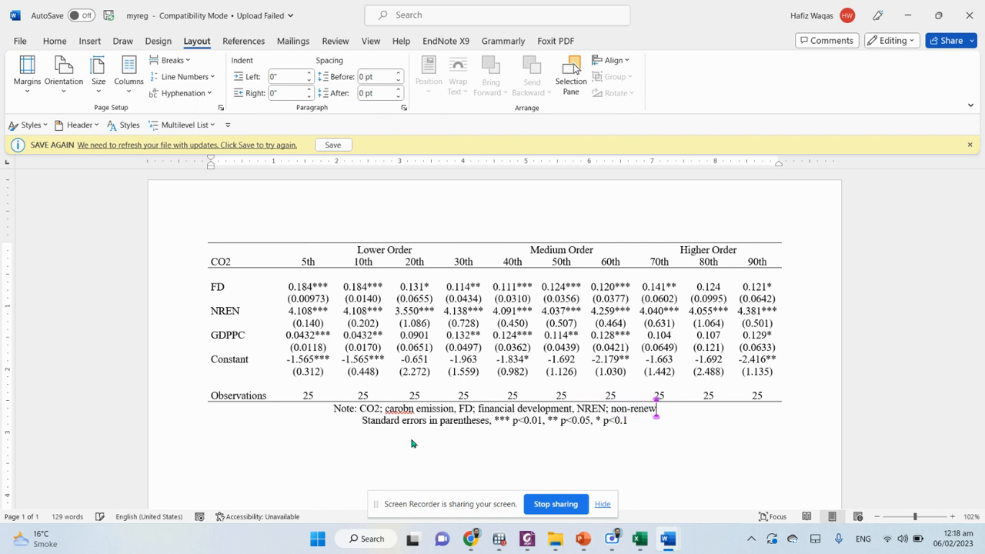
pyautogui.press('BackSpace')
pyautogui.press('BackSpace')
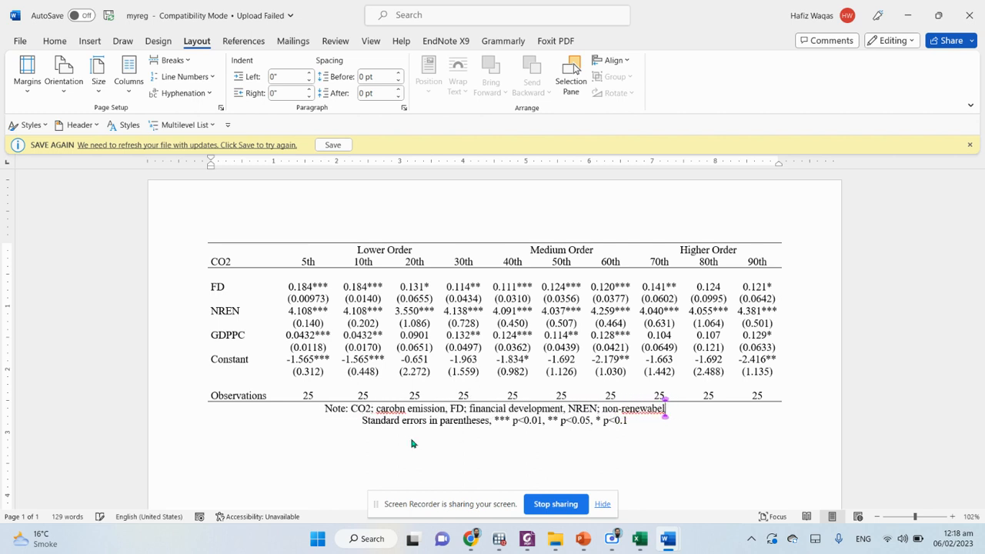
pyautogui.write('le energy, ')
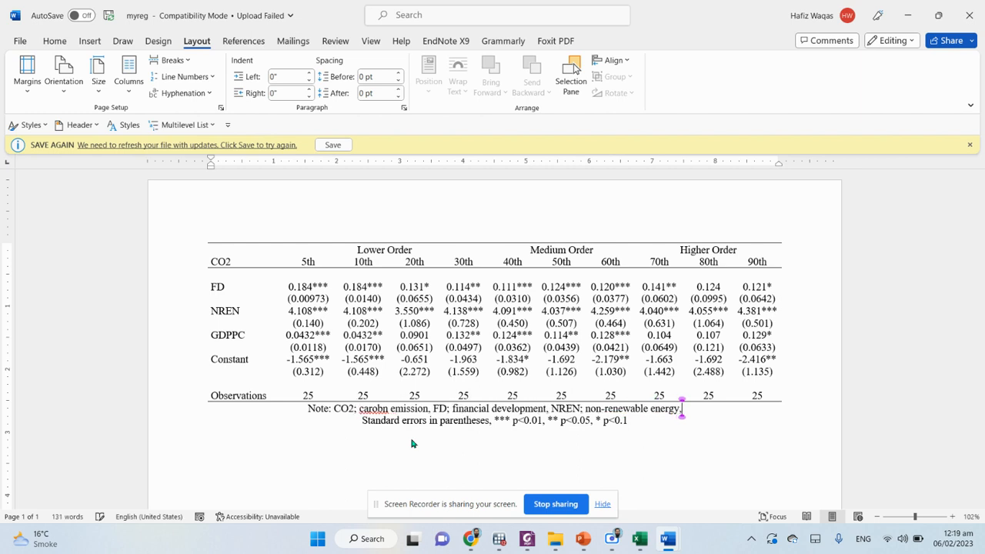
# Complete the note's abbreviation list with "GDPPC; gross domestic product per capita,"
pyautogui.write('GDPP')
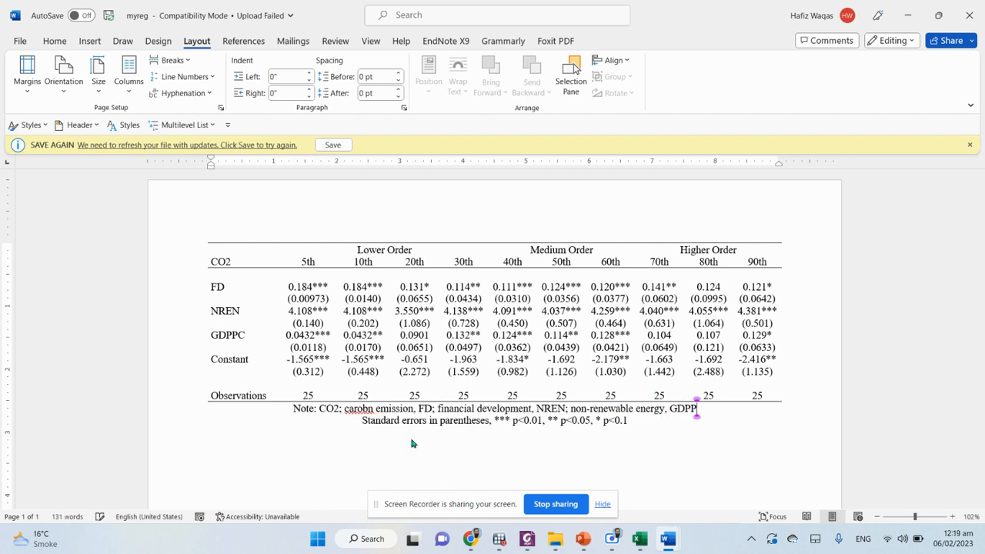
pyautogui.write('C; ')
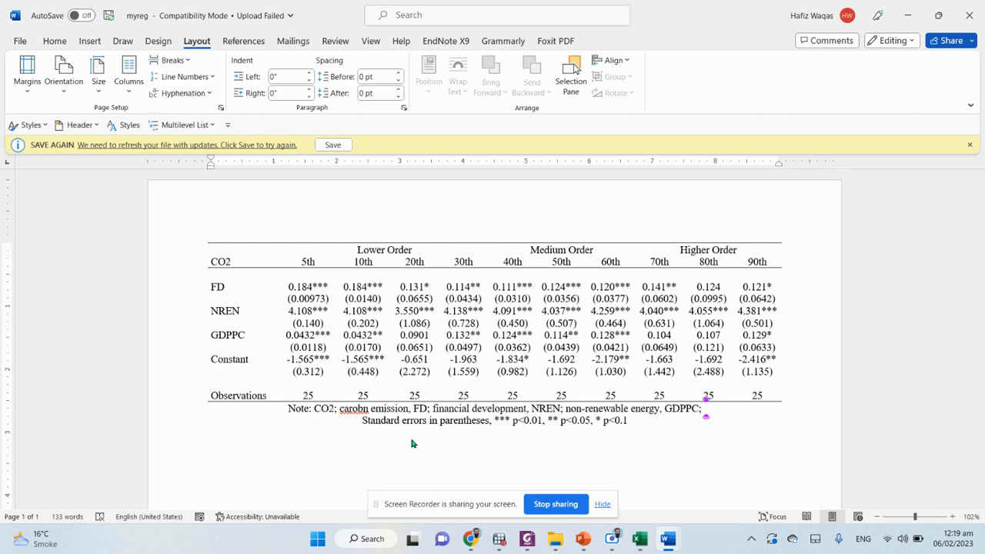
pyautogui.write('gross')
pyautogui.write('stic product, per')
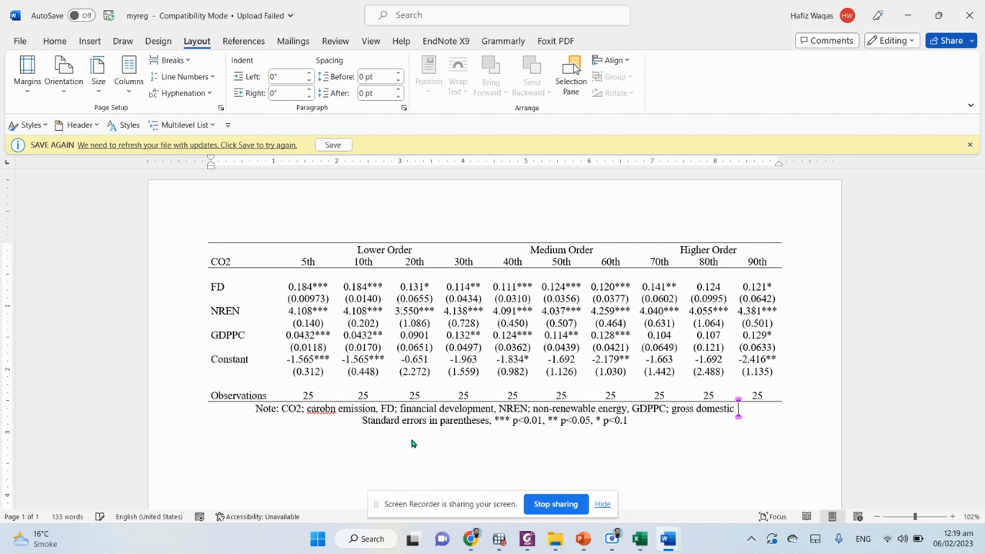
pyautogui.press('BackSpace')
pyautogui.press('BackSpace')
pyautogui.press('BackSpace')
pyautogui.press('BackSpace')
pyautogui.press('BackSpace')
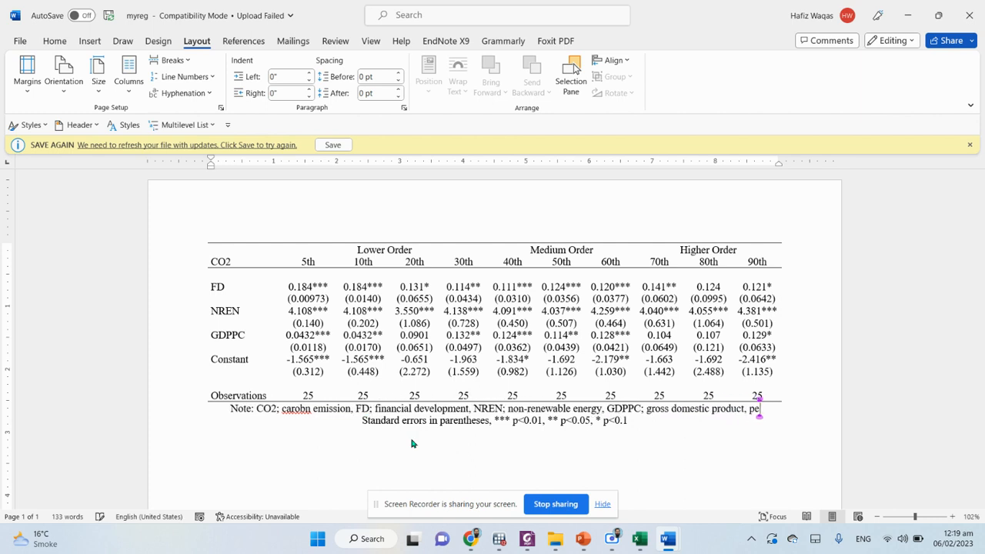
pyautogui.write('per capital')
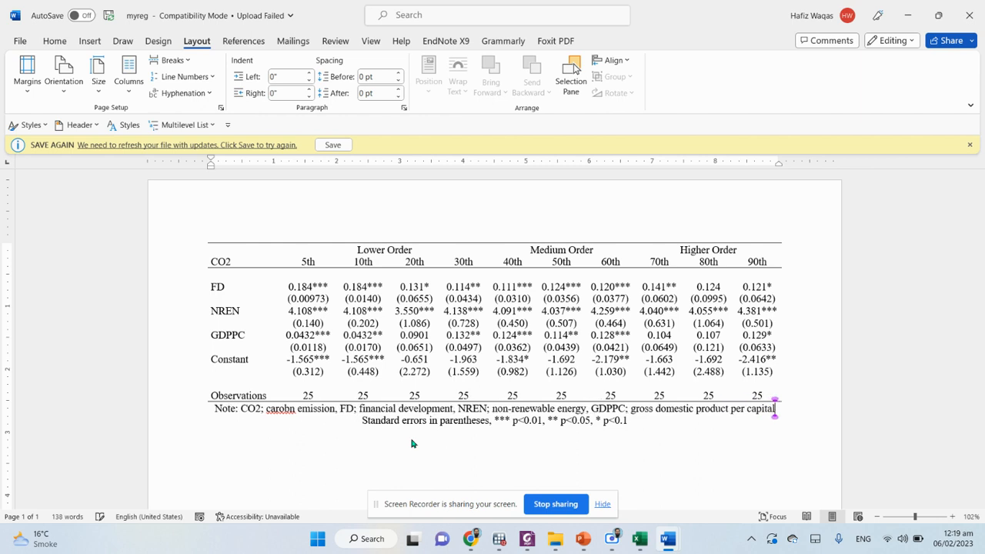
pyautogui.press('BackSpace')
pyautogui.write(',')
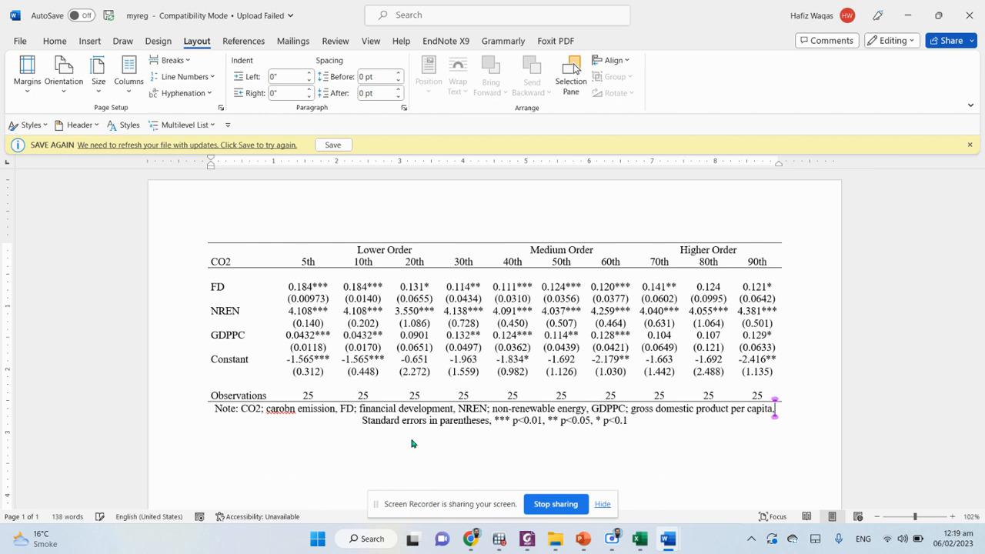
# Left-align the two note lines beneath the table and correct the misspelled "carobn" to "carbon"
pyautogui.press('Down')
pyautogui.press('Home')
pyautogui.hotkey('ctrl', 'l')
pyautogui.hotkey('ctrl', 'e')
pyautogui.press('BackSpace')
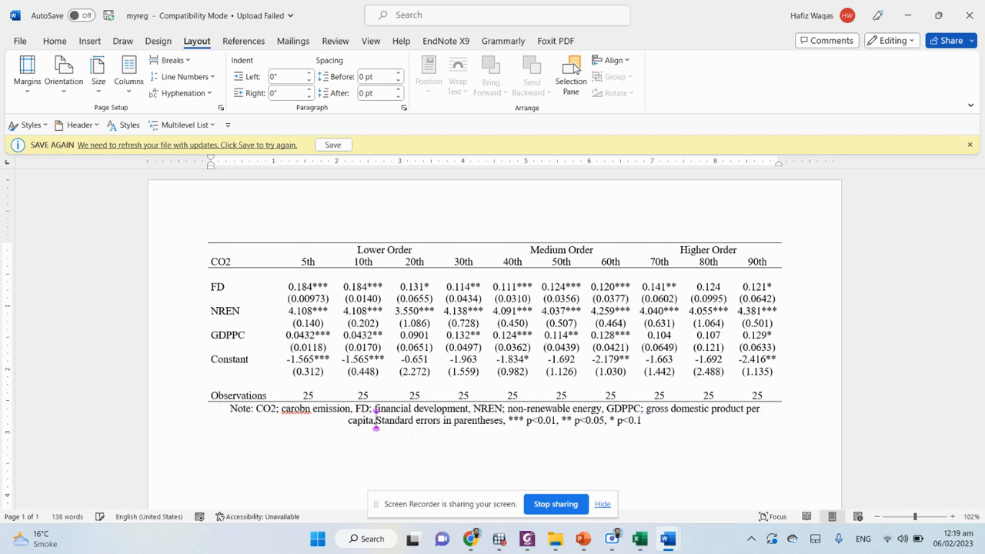
pyautogui.press('Return')
pyautogui.press('BackSpace')
pyautogui.press('Return')
pyautogui.hotkey('ctrl', 'l')
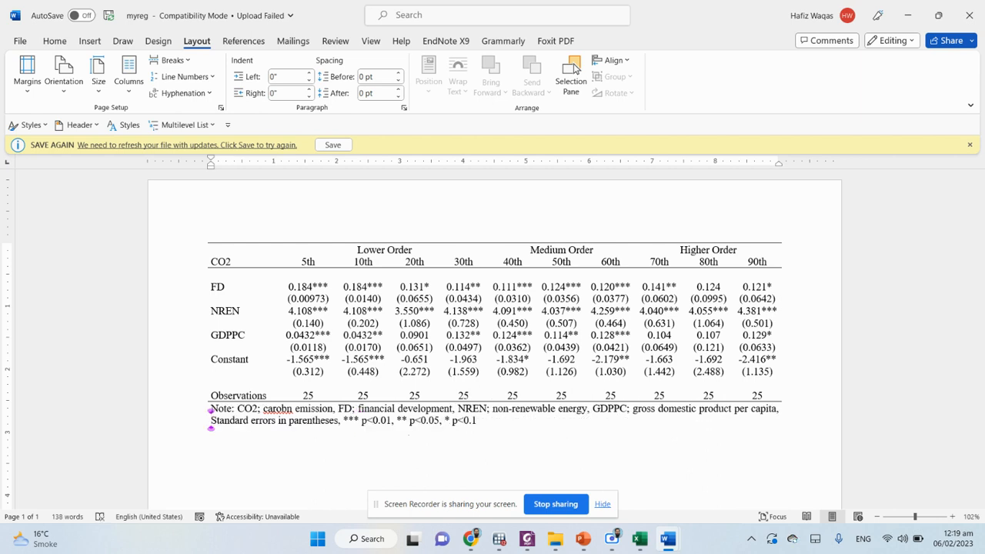
pyautogui.rightClick(277, 408)
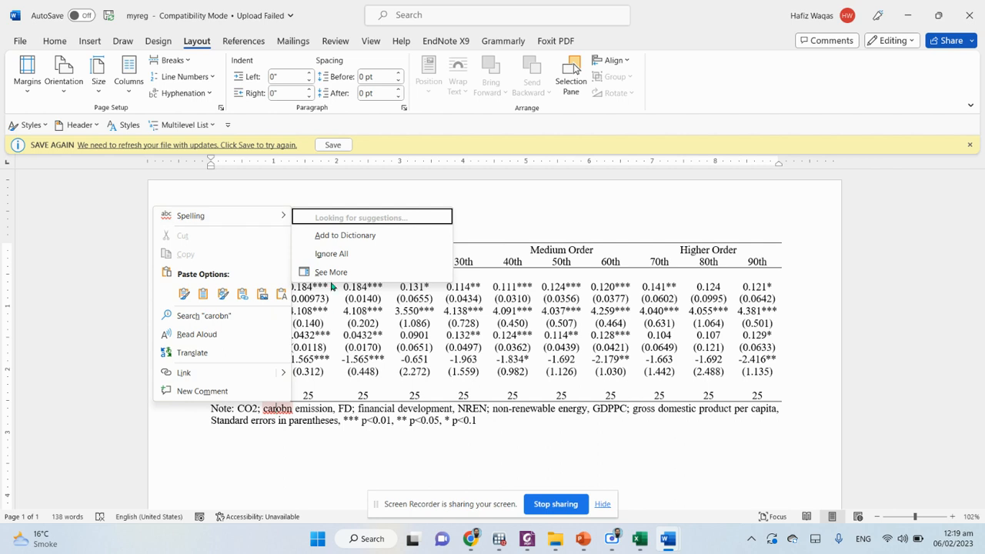
pyautogui.click(327, 217)
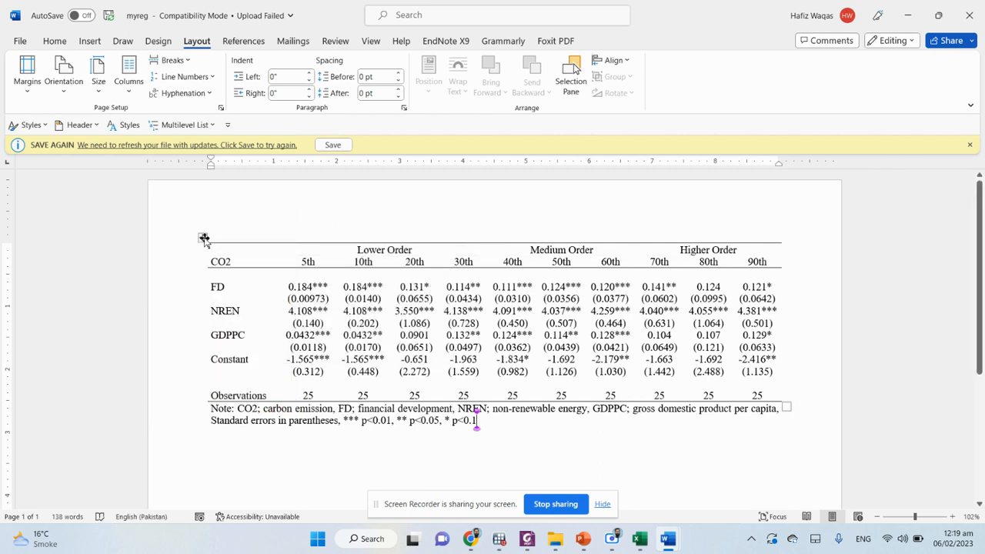
# Create a new blank document and add two empty paragraphs to it
pyautogui.click(202, 237)
pyautogui.click(349, 385)
pyautogui.click(203, 237)
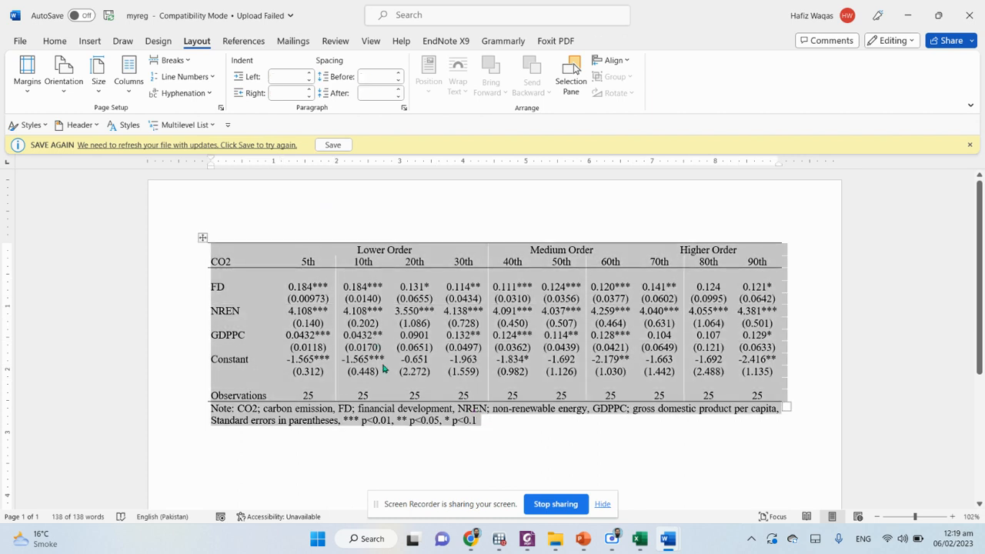
pyautogui.hotkey('ctrl', 'n')
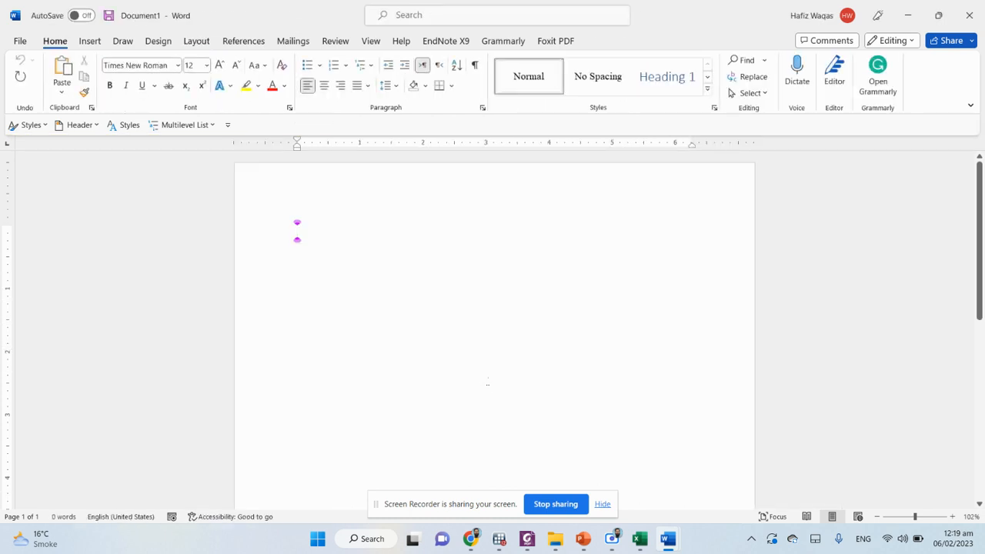
pyautogui.press('Return')
pyautogui.press('Return')
# Move the Descriptive Statistics table, including its title, from Myfile to the top of the new document
pyautogui.hotkey('alt', 'Tab')
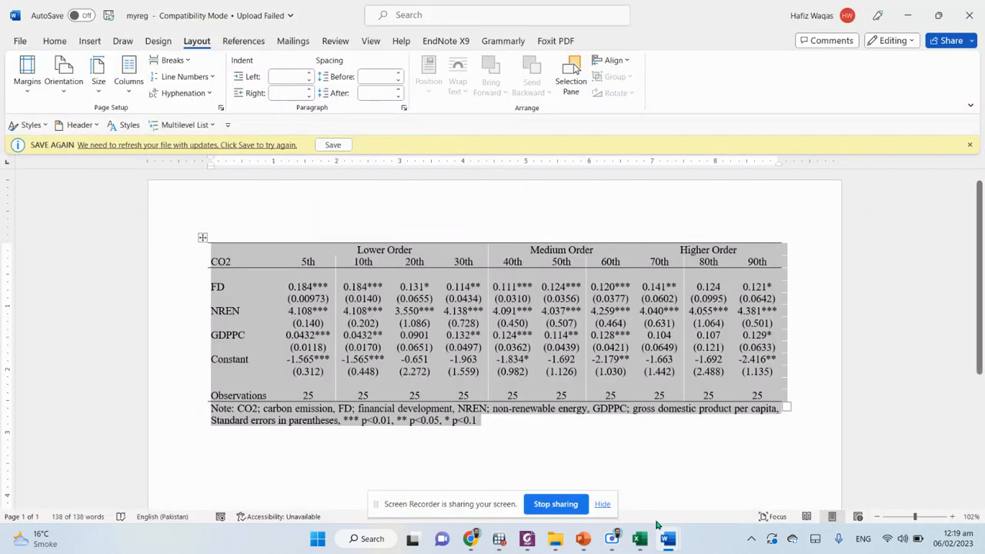
pyautogui.moveTo(672, 543)
pyautogui.click(528, 471)
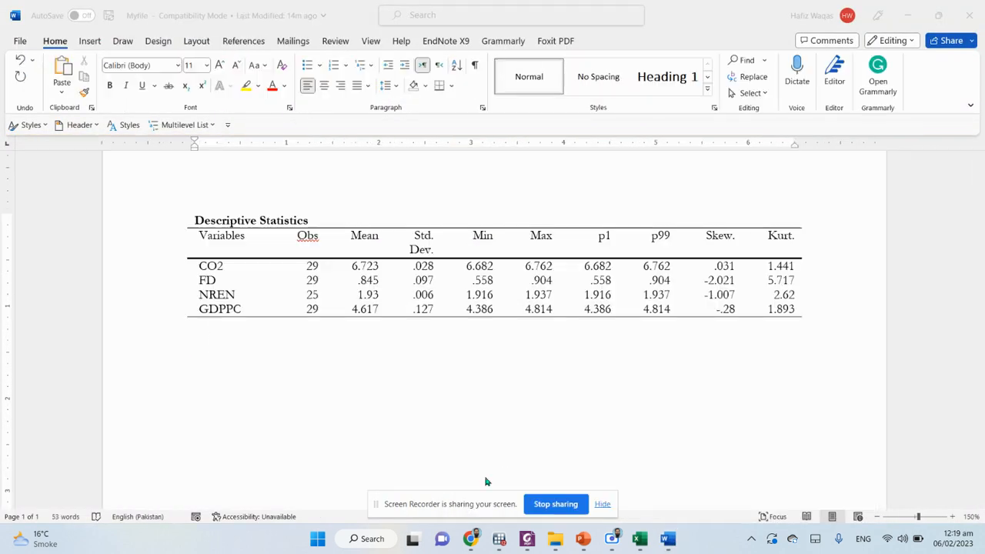
pyautogui.moveTo(193, 218); pyautogui.dragTo(778, 313)
pyautogui.hotkey('ctrl', 'x')
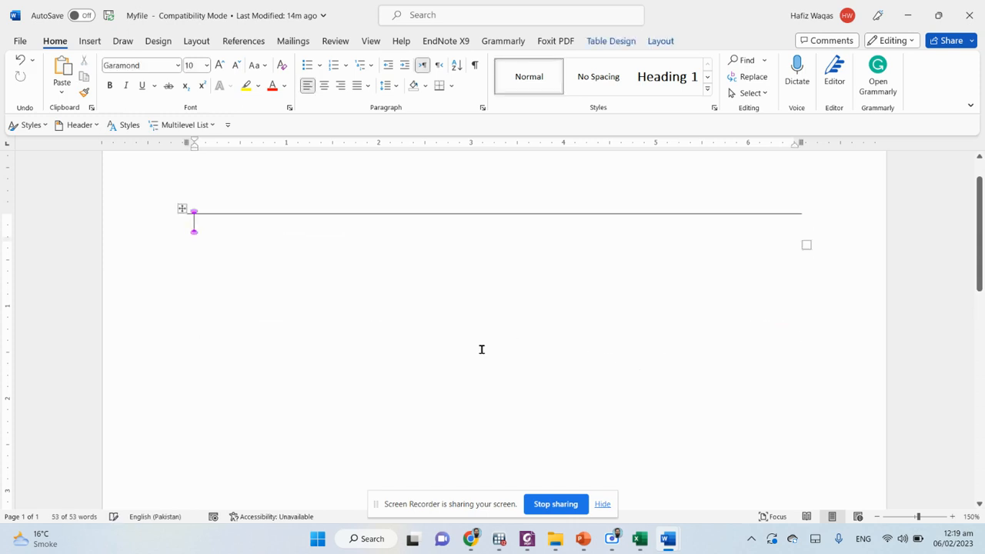
pyautogui.hotkey('alt', 'Tab')
pyautogui.press('Tab')
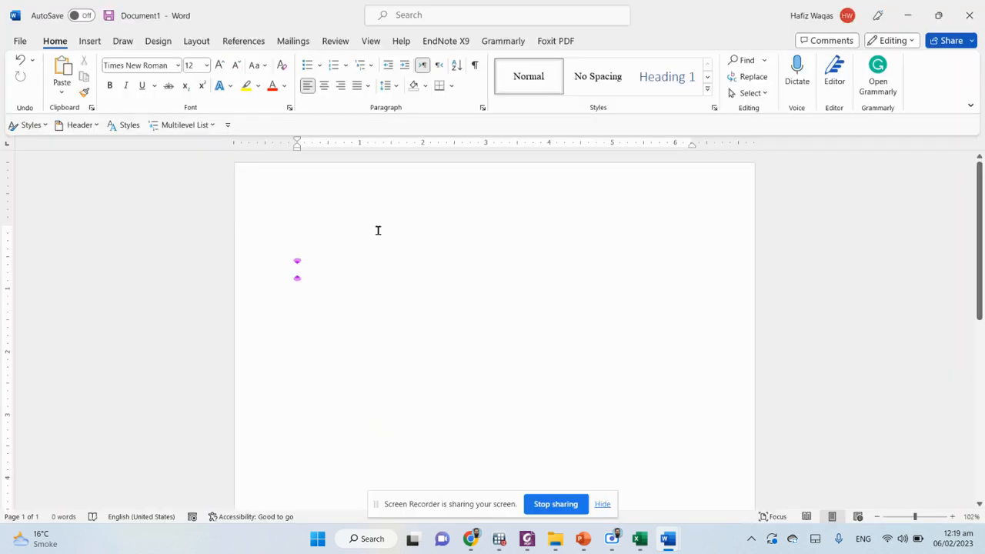
pyautogui.hotkey('ctrl', 'v')
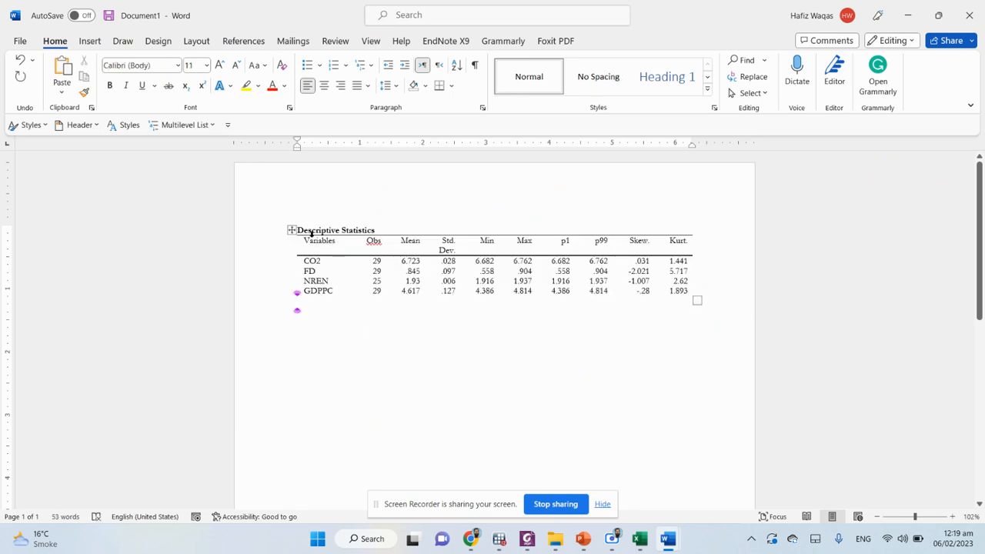
pyautogui.click(292, 229)
pyautogui.click(341, 315)
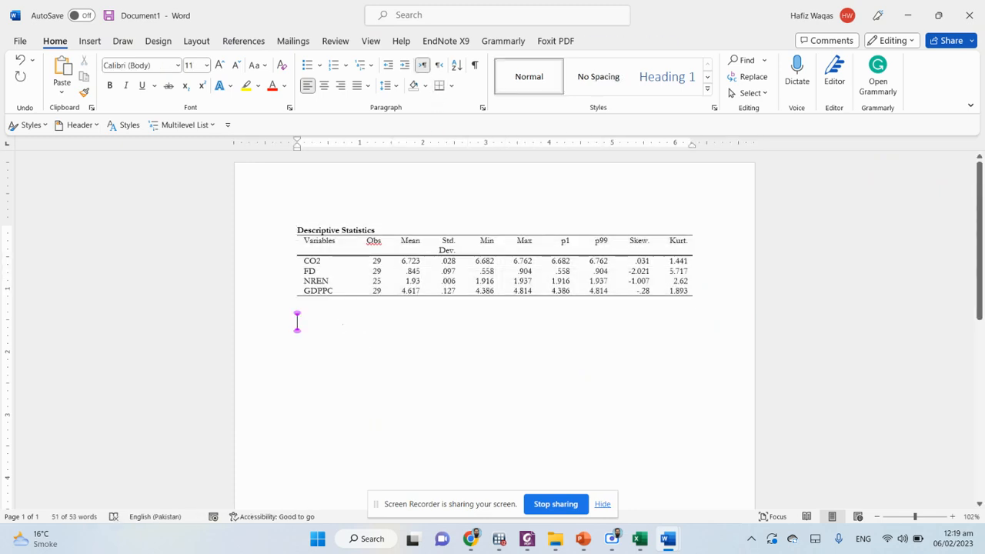
# Move the entire contents of myreg, the regression table with its note, into the new document below the Descriptive Statistics table
pyautogui.hotkey('alt', 'Tab')
pyautogui.hotkey('alt', 'Tab')
pyautogui.hotkey('alt', 'Tab')
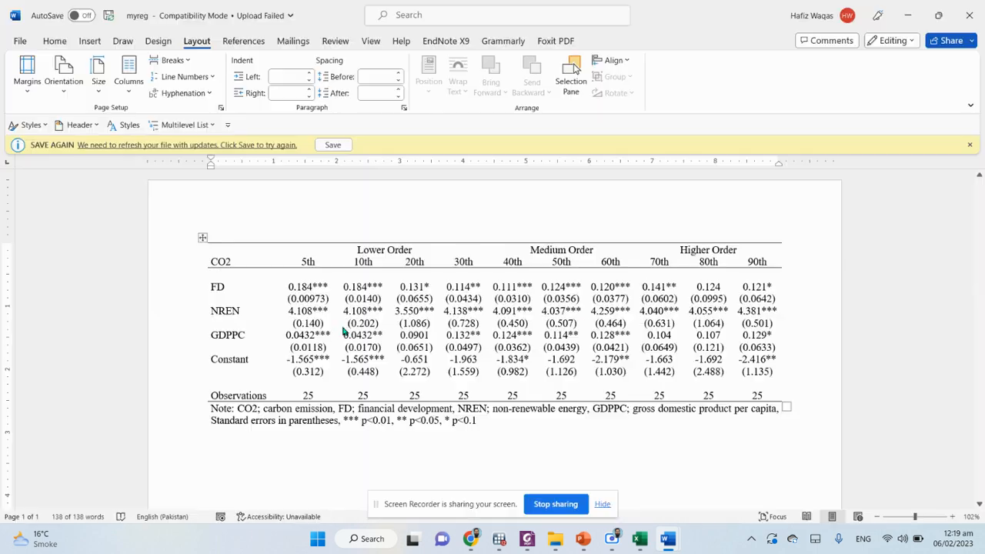
pyautogui.hotkey('ctrl', 'a')
pyautogui.hotkey('ctrl', 'x')
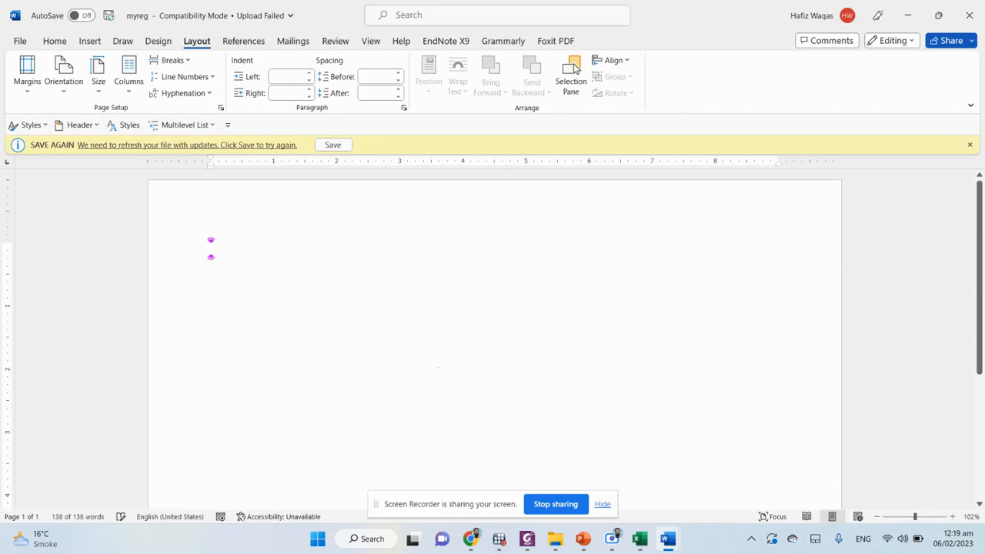
pyautogui.hotkey('alt', 'Tab')
pyautogui.hotkey('alt', 'Tab')
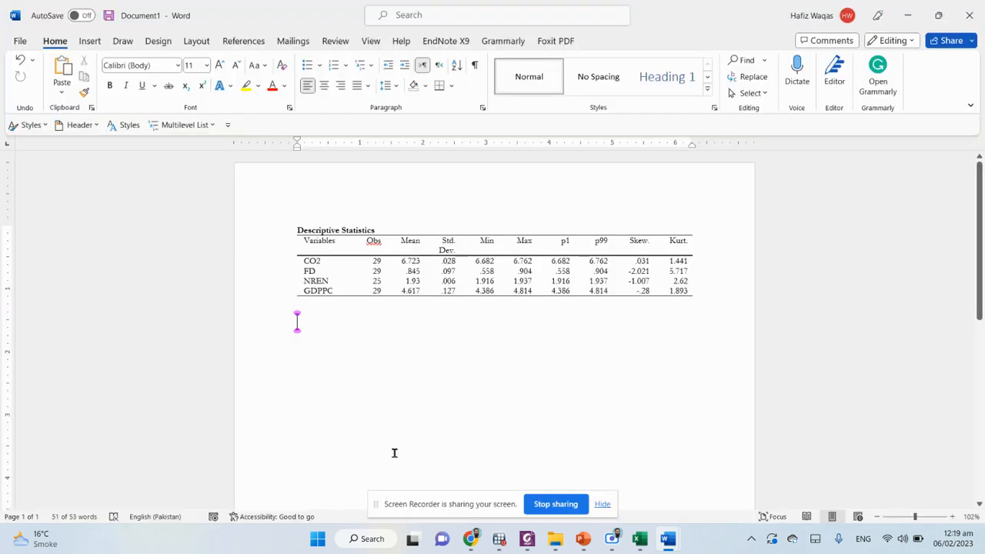
pyautogui.press('Return')
pyautogui.hotkey('ctrl', 'v')
pyautogui.scroll(3, 374, 403)
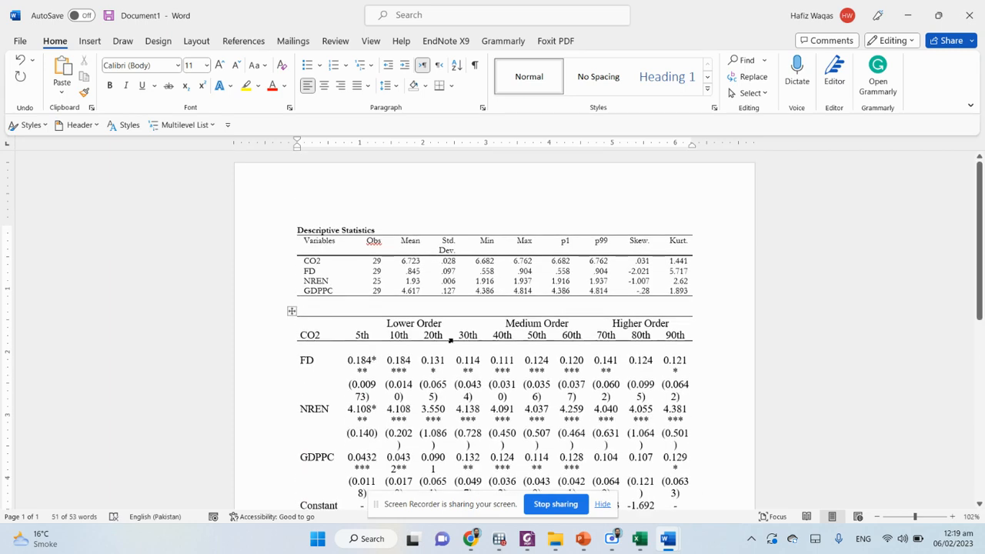
# Set the new document's page orientation to Landscape
pyautogui.click(196, 41)
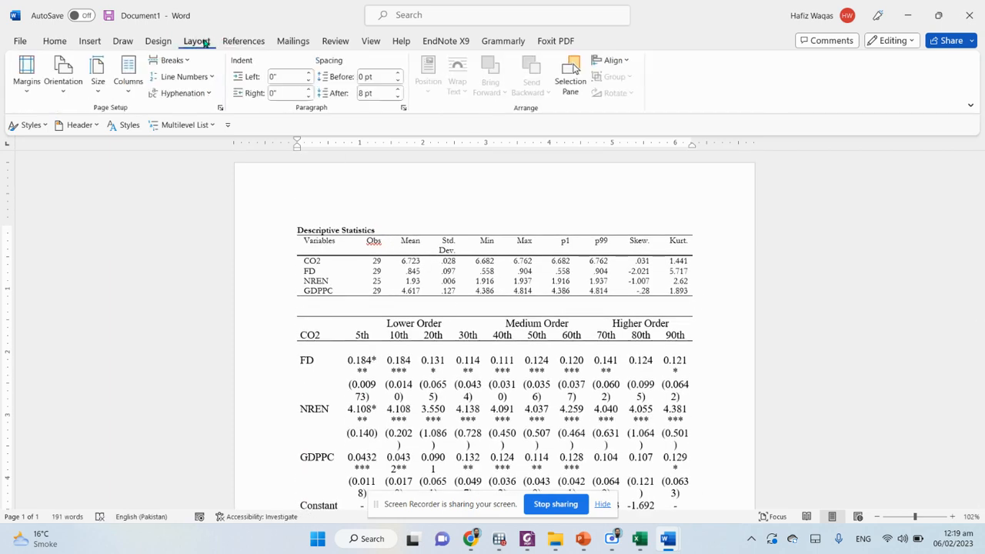
pyautogui.click(67, 87)
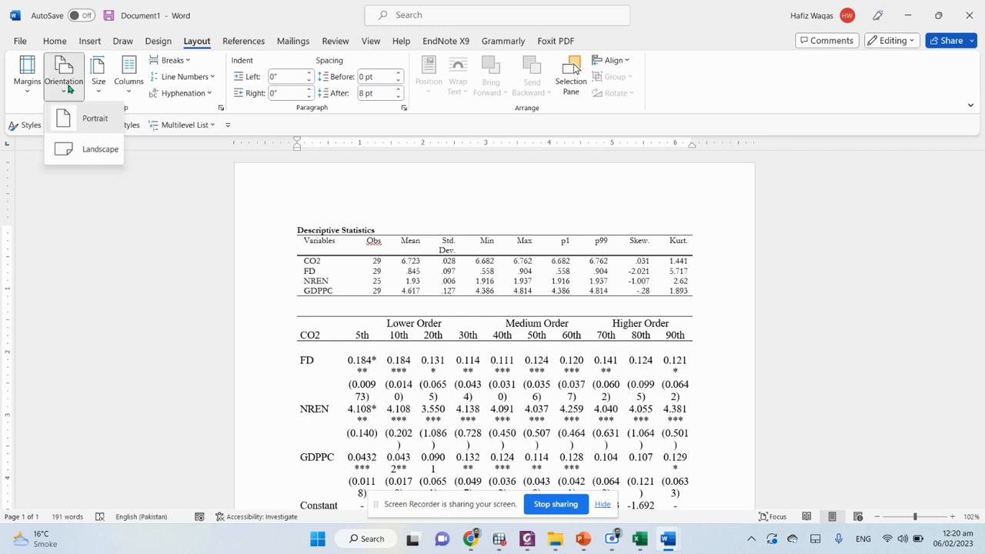
pyautogui.click(87, 151)
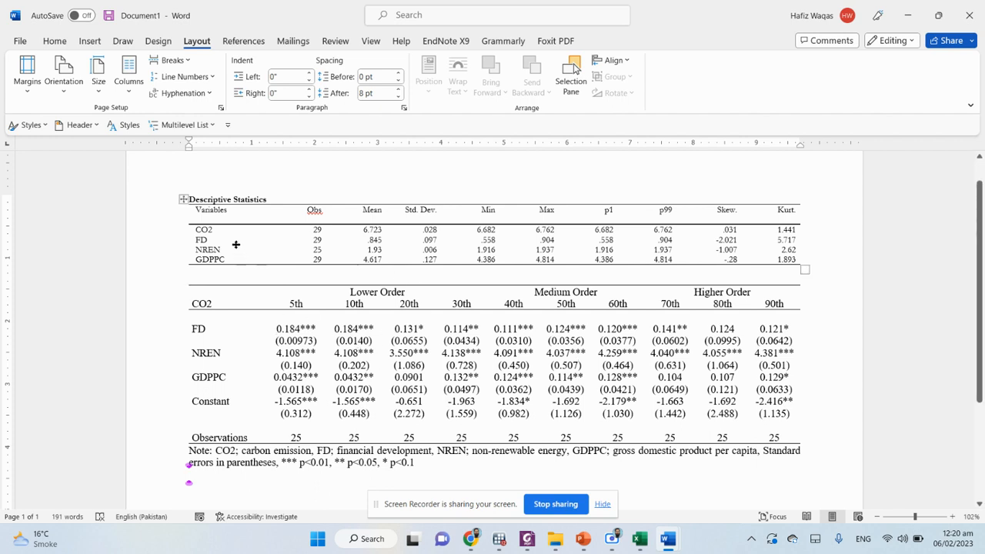
# Insert "Table 1: " before the "Descriptive Statistics" title
pyautogui.click(207, 200)
pyautogui.click(189, 200)
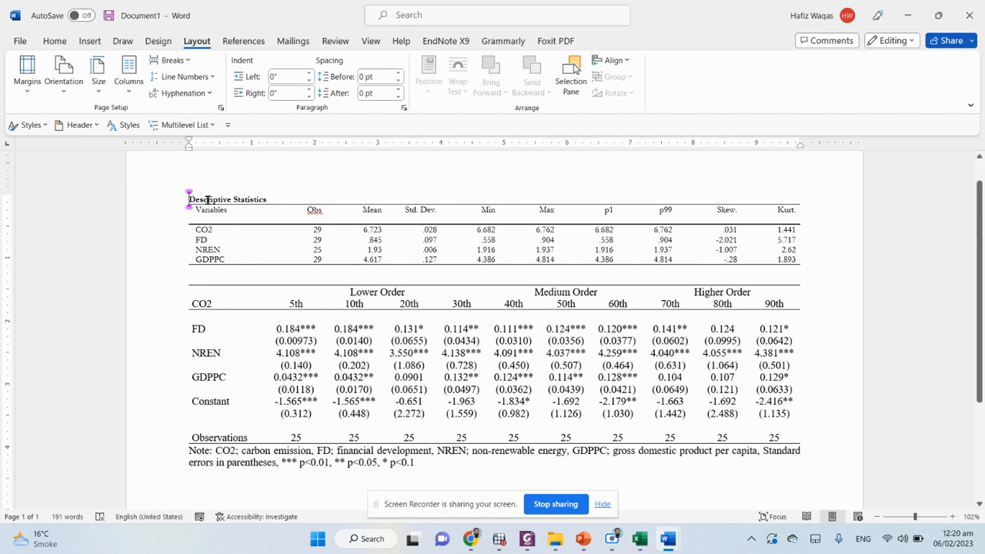
pyautogui.write('Table 1')
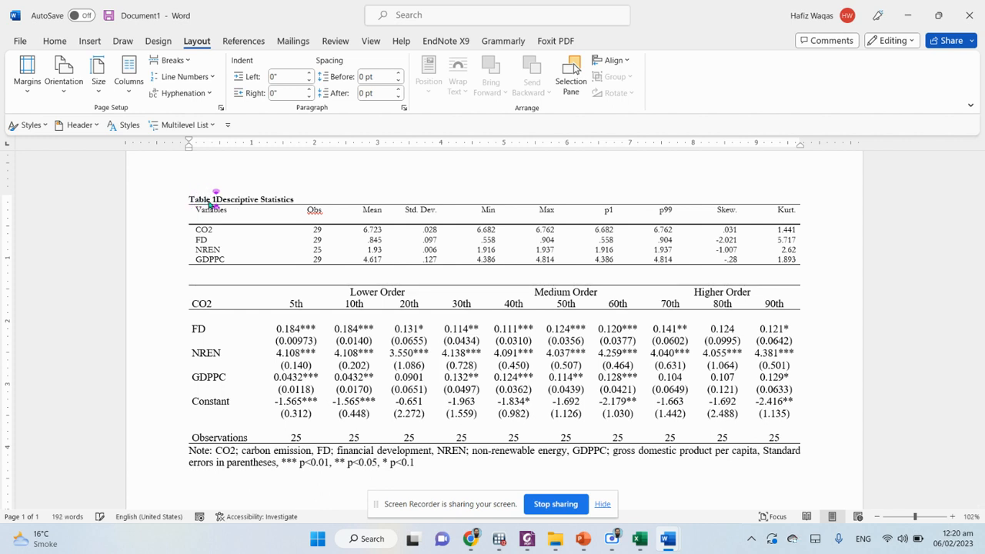
pyautogui.write(':')
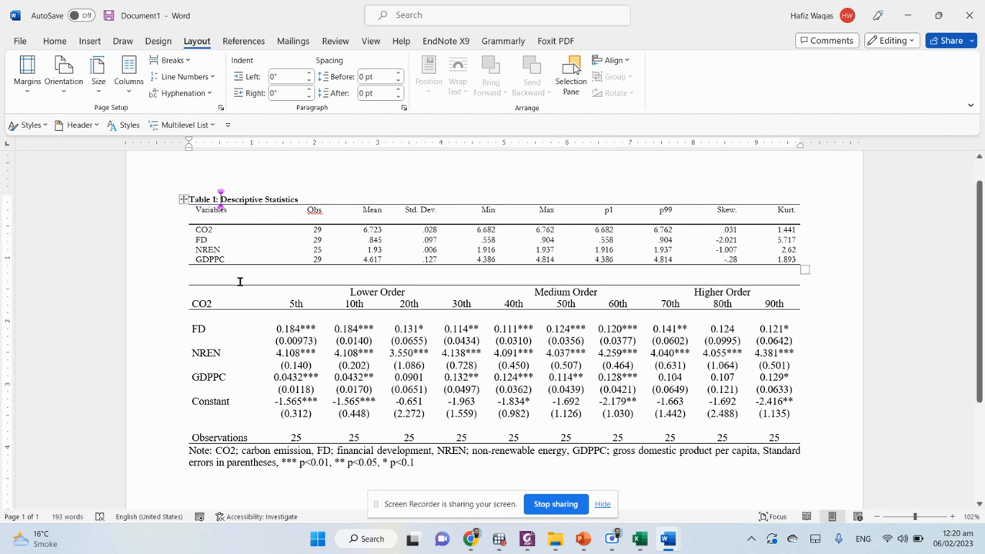
# Add the caption "Table 2: Quantile Regression Output" above the regression table, correcting the misspelled "Regression"
pyautogui.click(237, 280)
pyautogui.write('Tab')
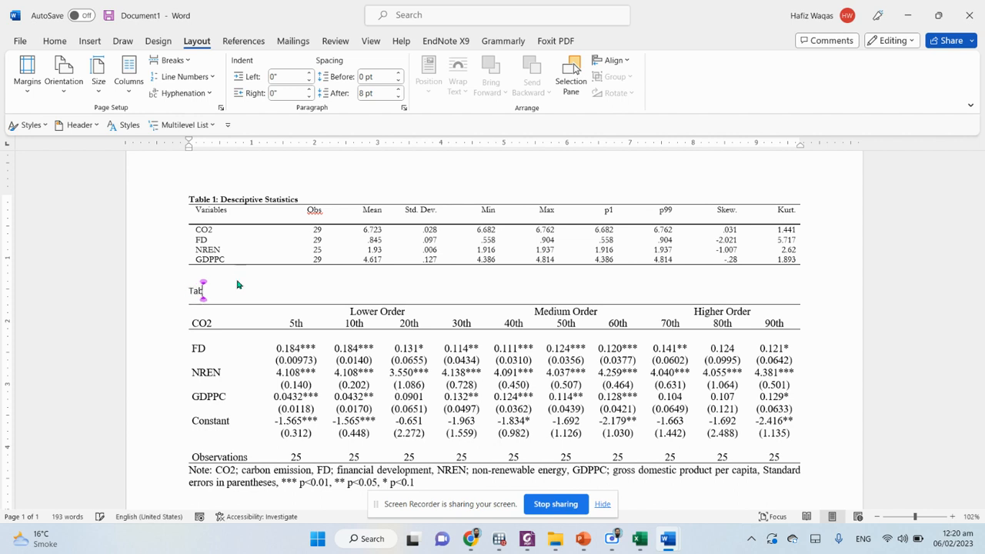
pyautogui.write('le 2: Quantile REgersison')
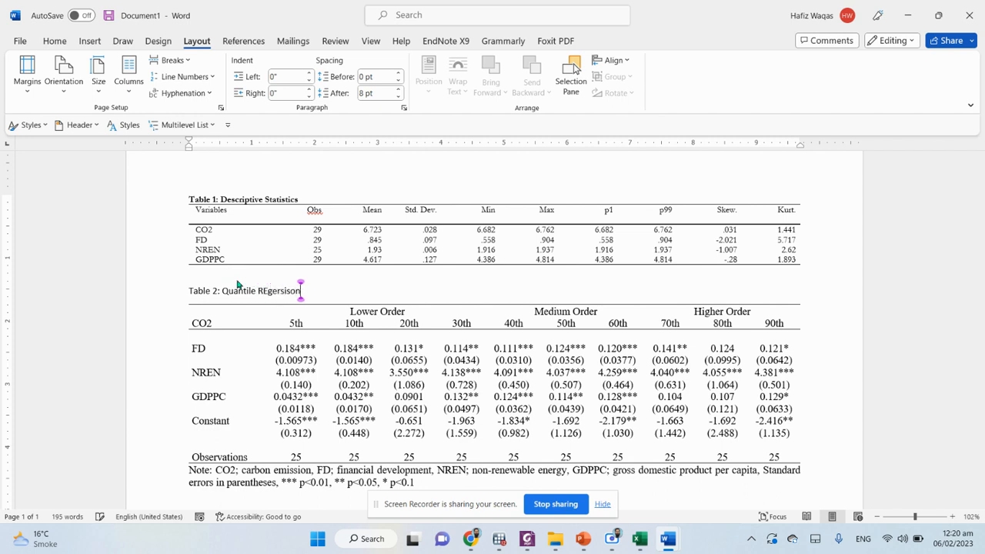
pyautogui.write(' Output')
pyautogui.doubleClick(296, 289)
pyautogui.rightClick(296, 288)
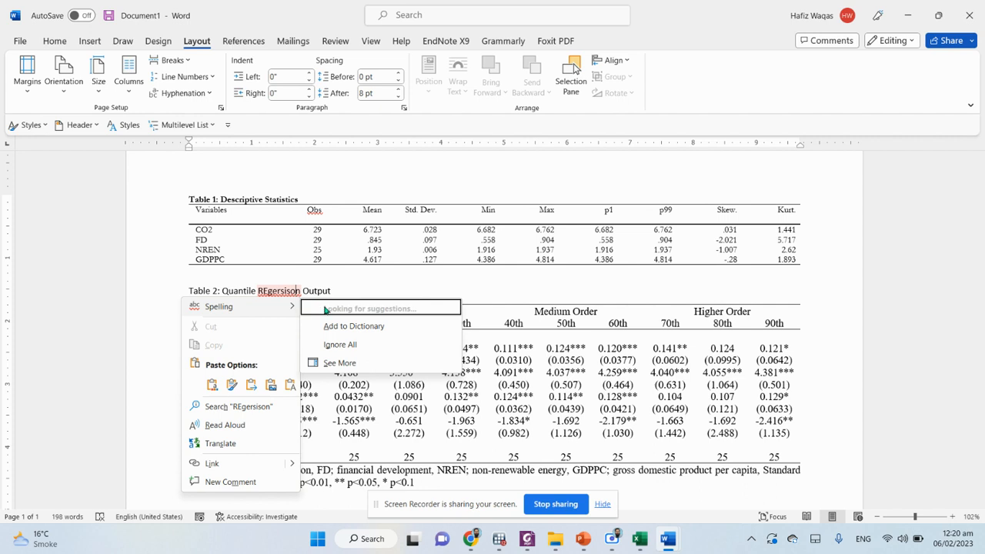
pyautogui.click(327, 308)
pyautogui.click(363, 291)
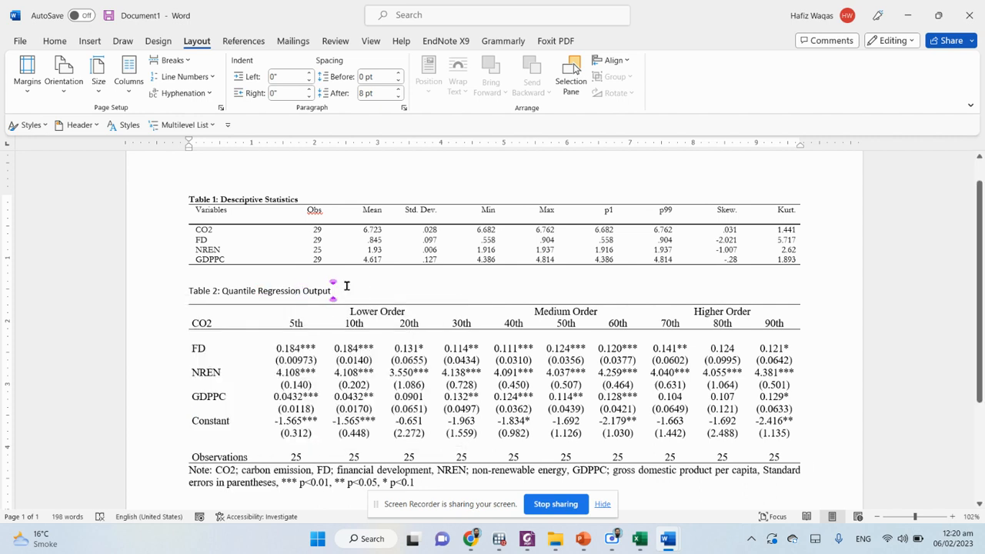